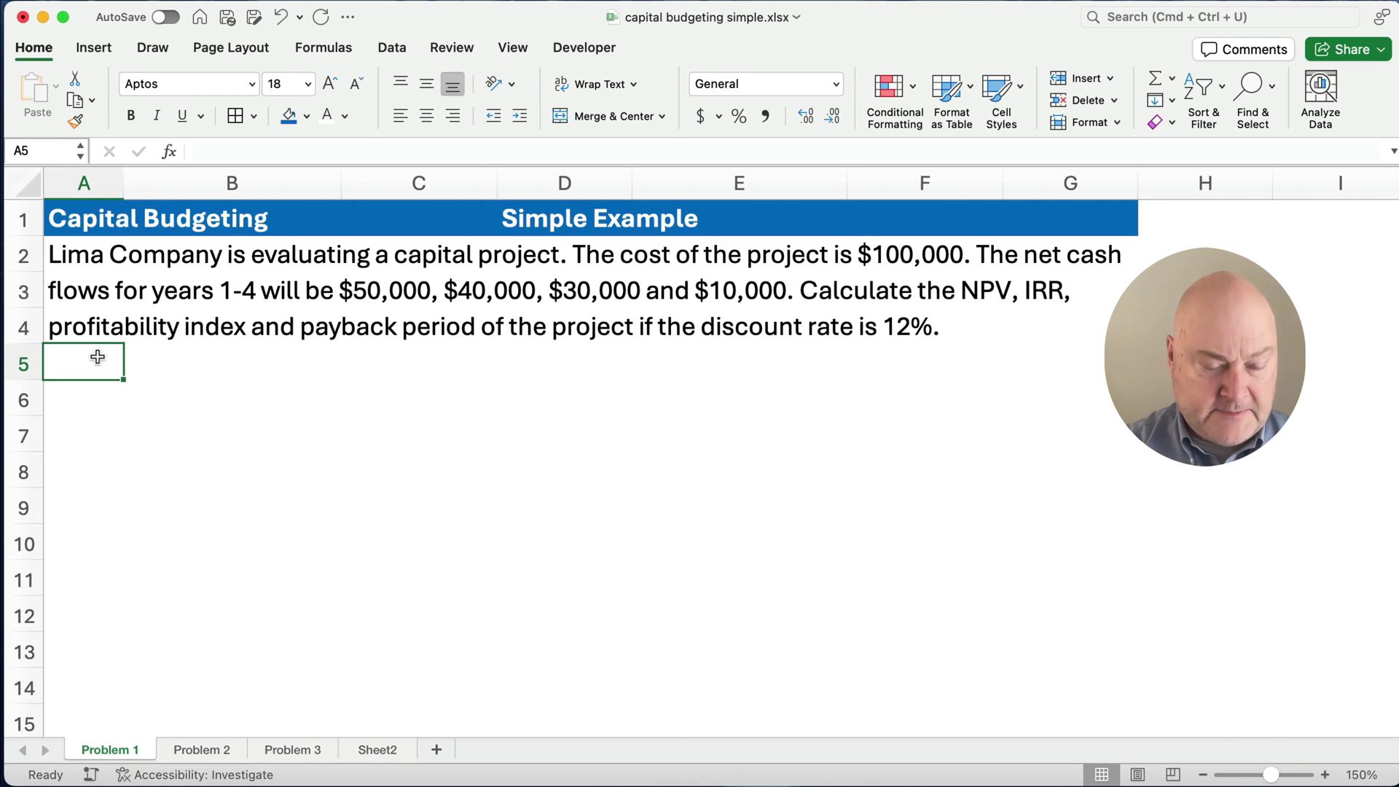
Undo the last deletion to restore the discount rate, cash flow and results tables in rows 6 to 13.
key(super+z)
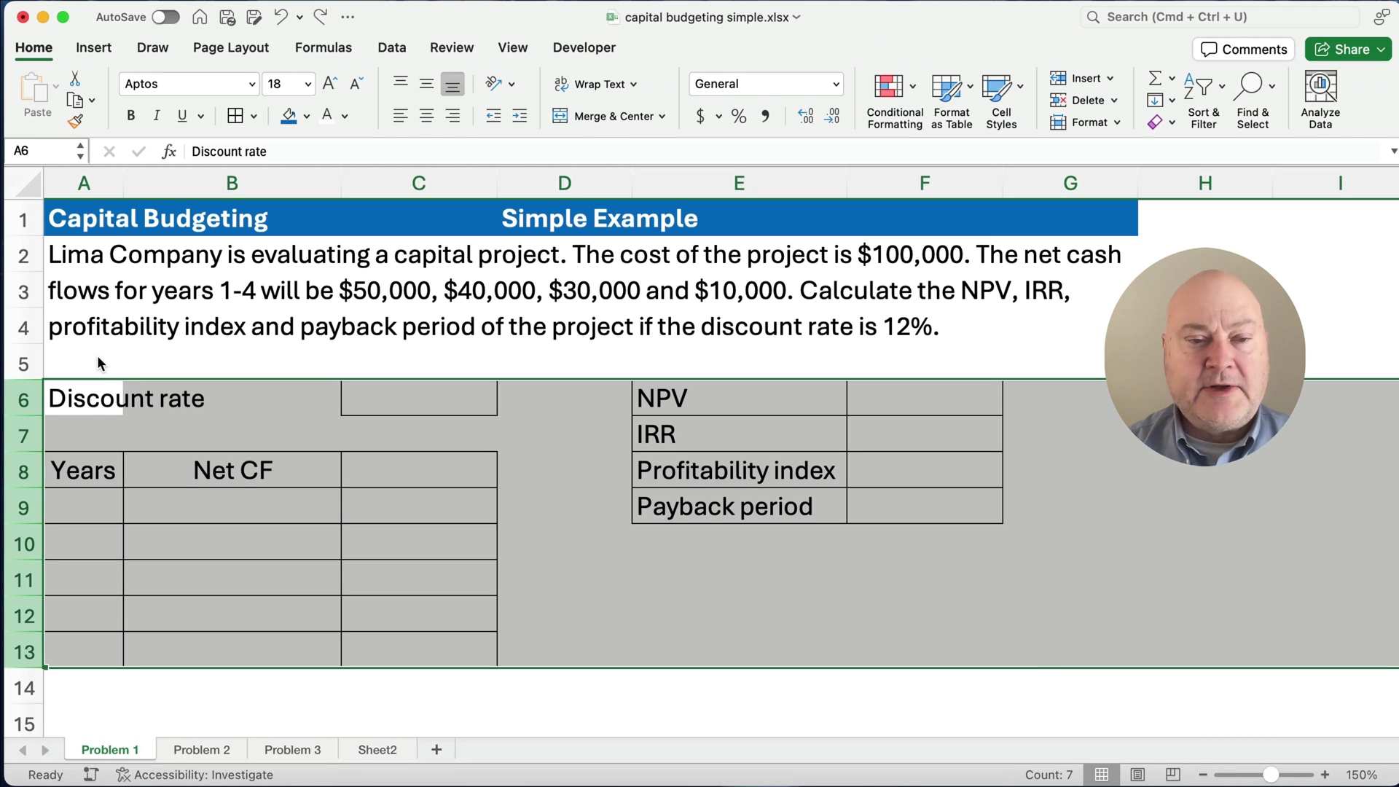
click(136, 437)
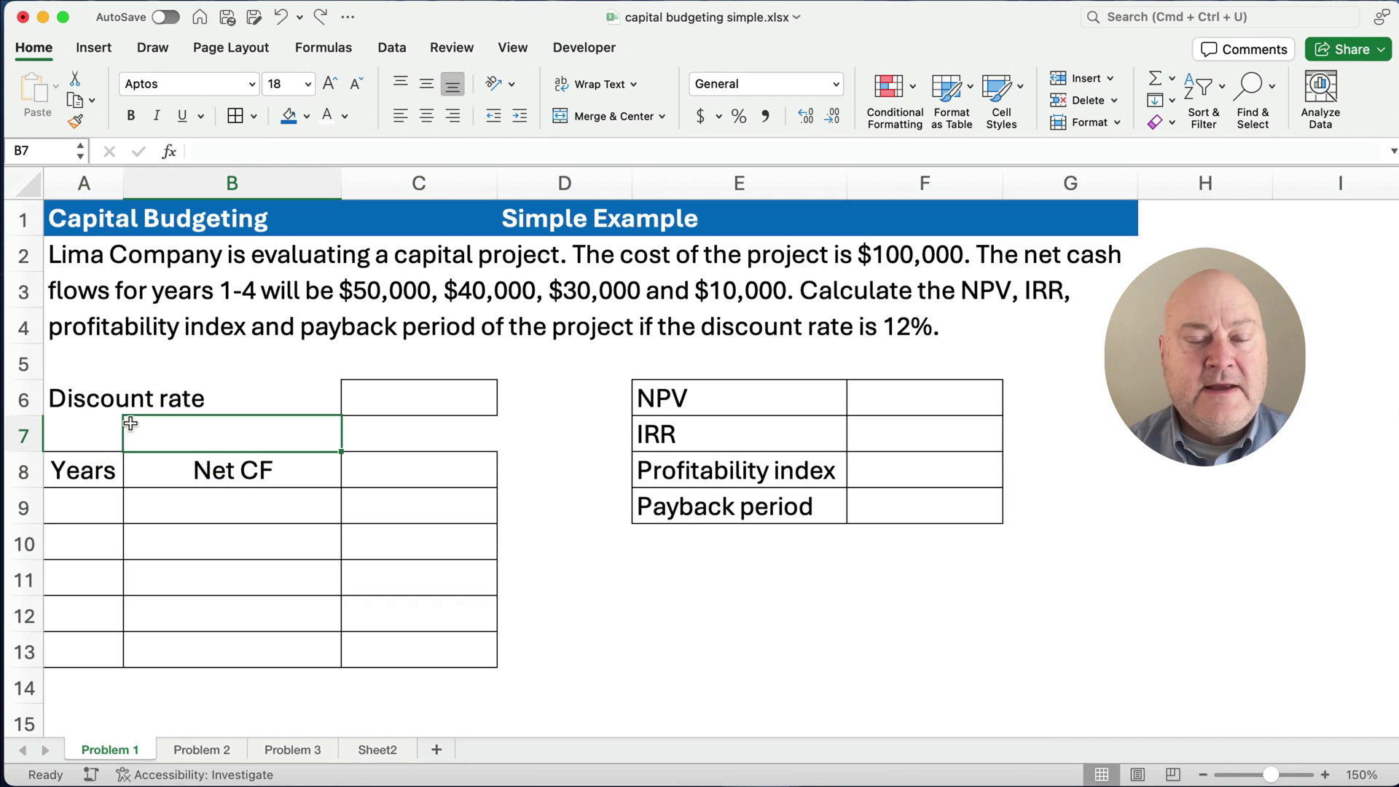
click(100, 386)
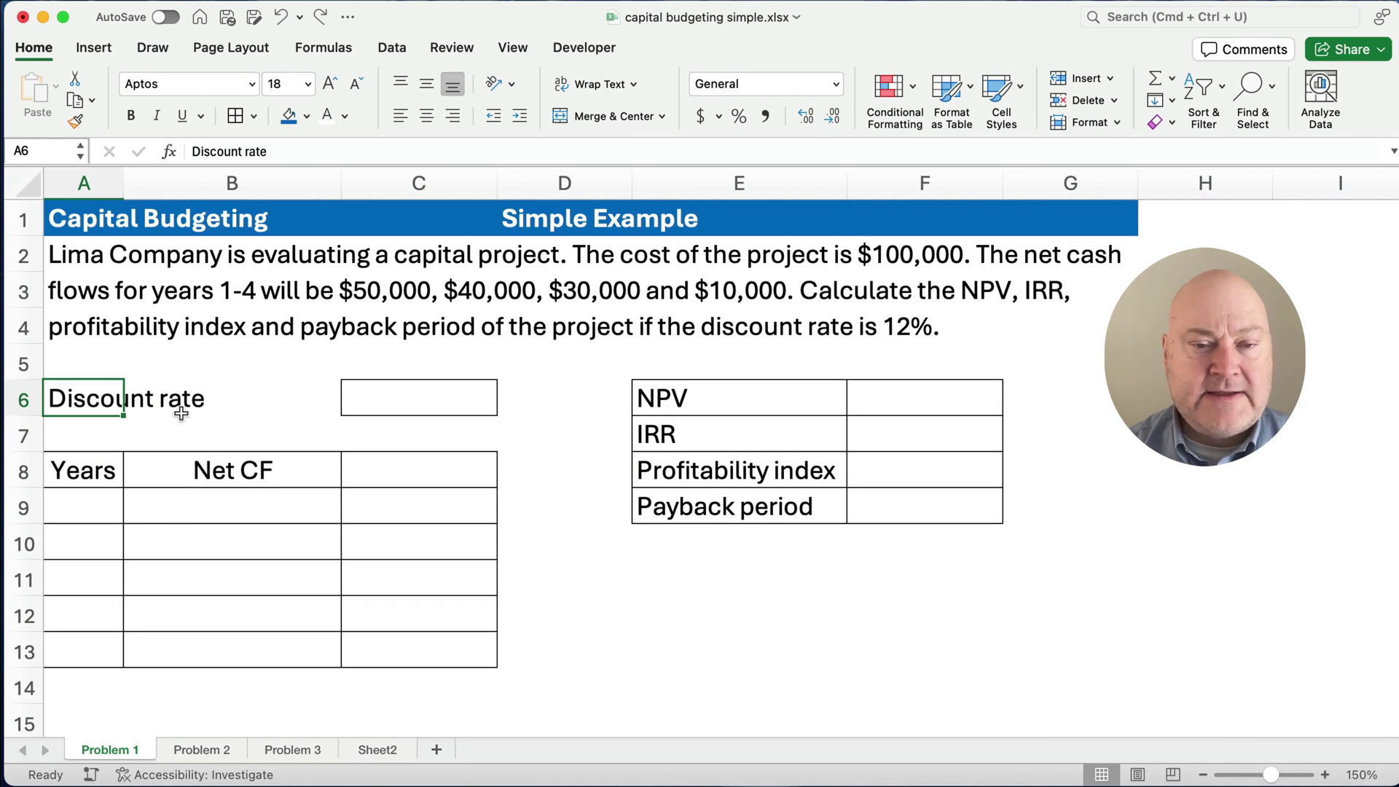
Enter a discount rate of 12% in cell C6.
click(393, 402)
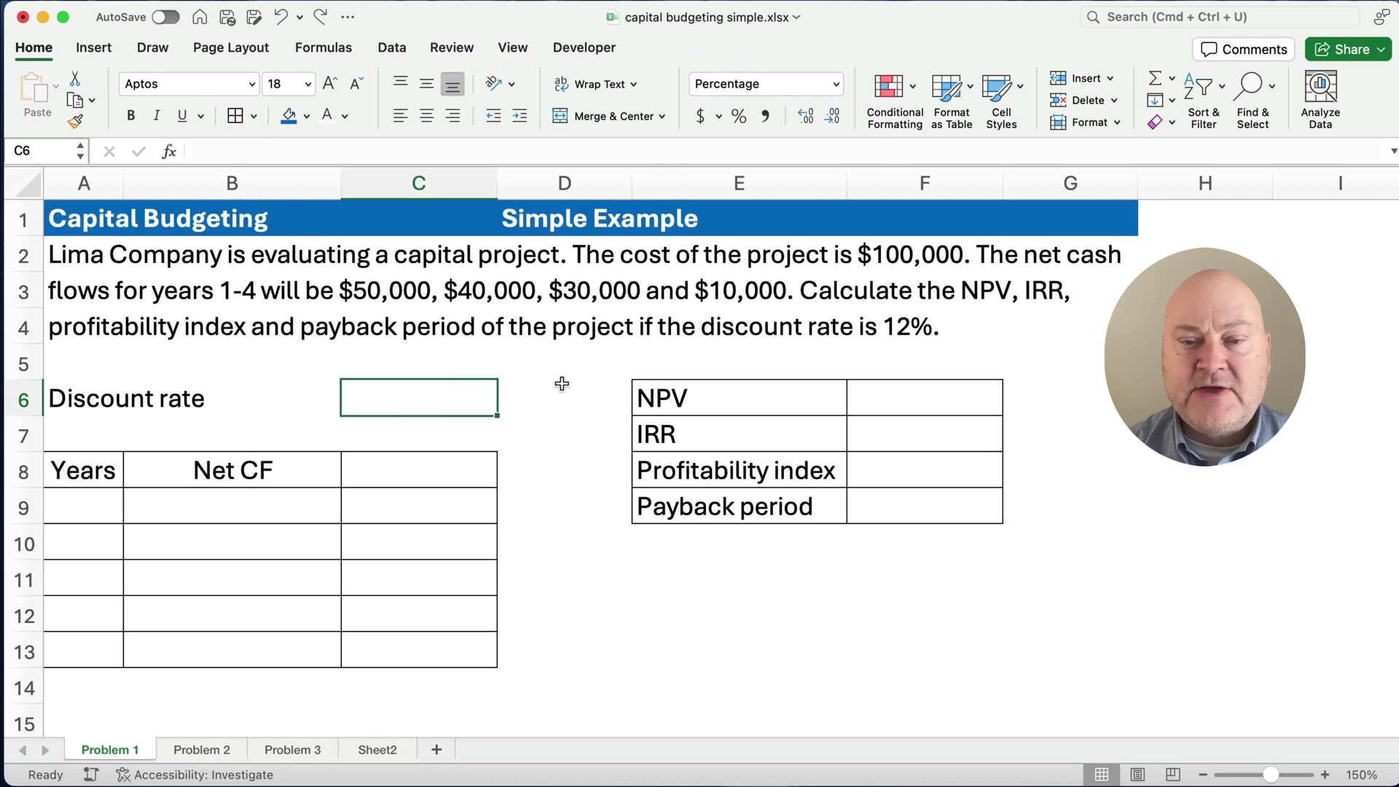
text(12%)
key(Return)
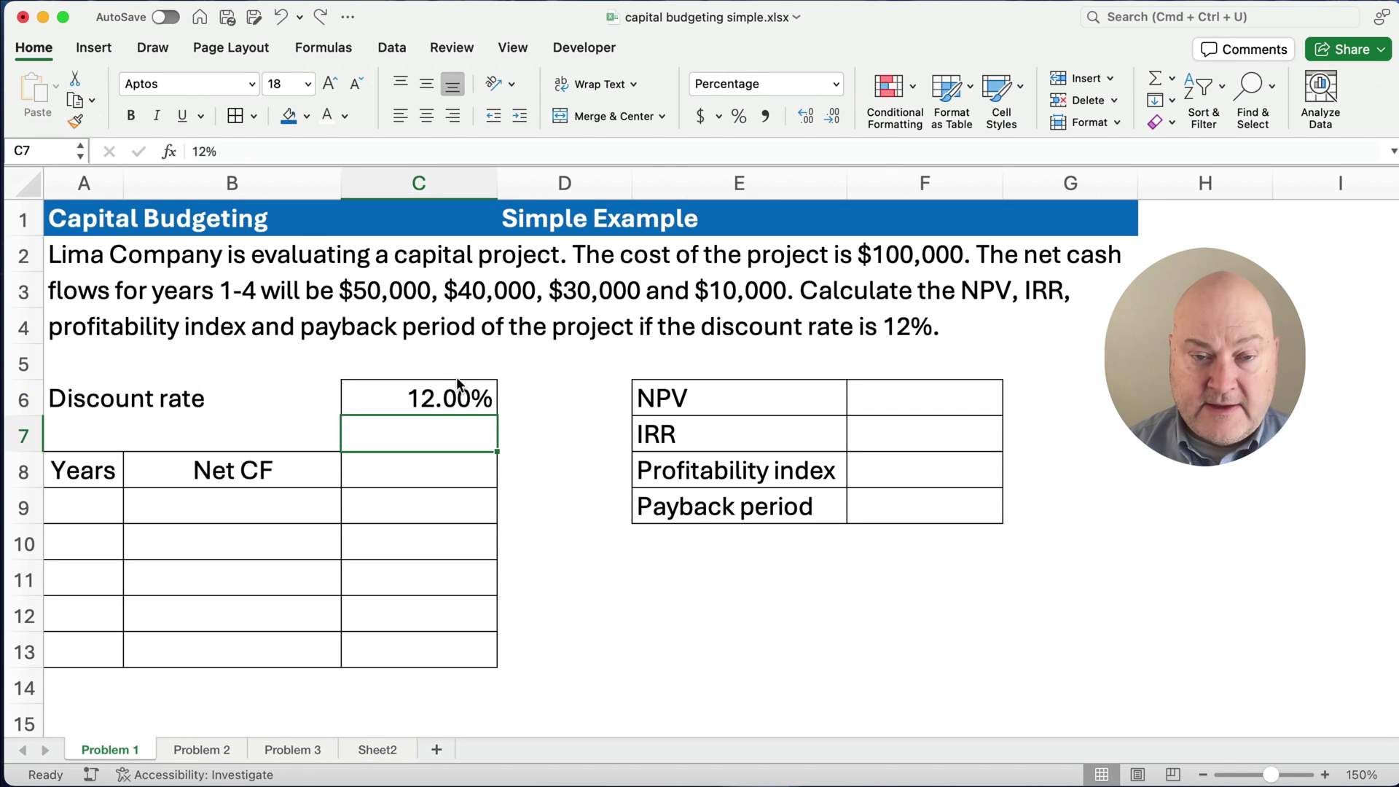
click(458, 388)
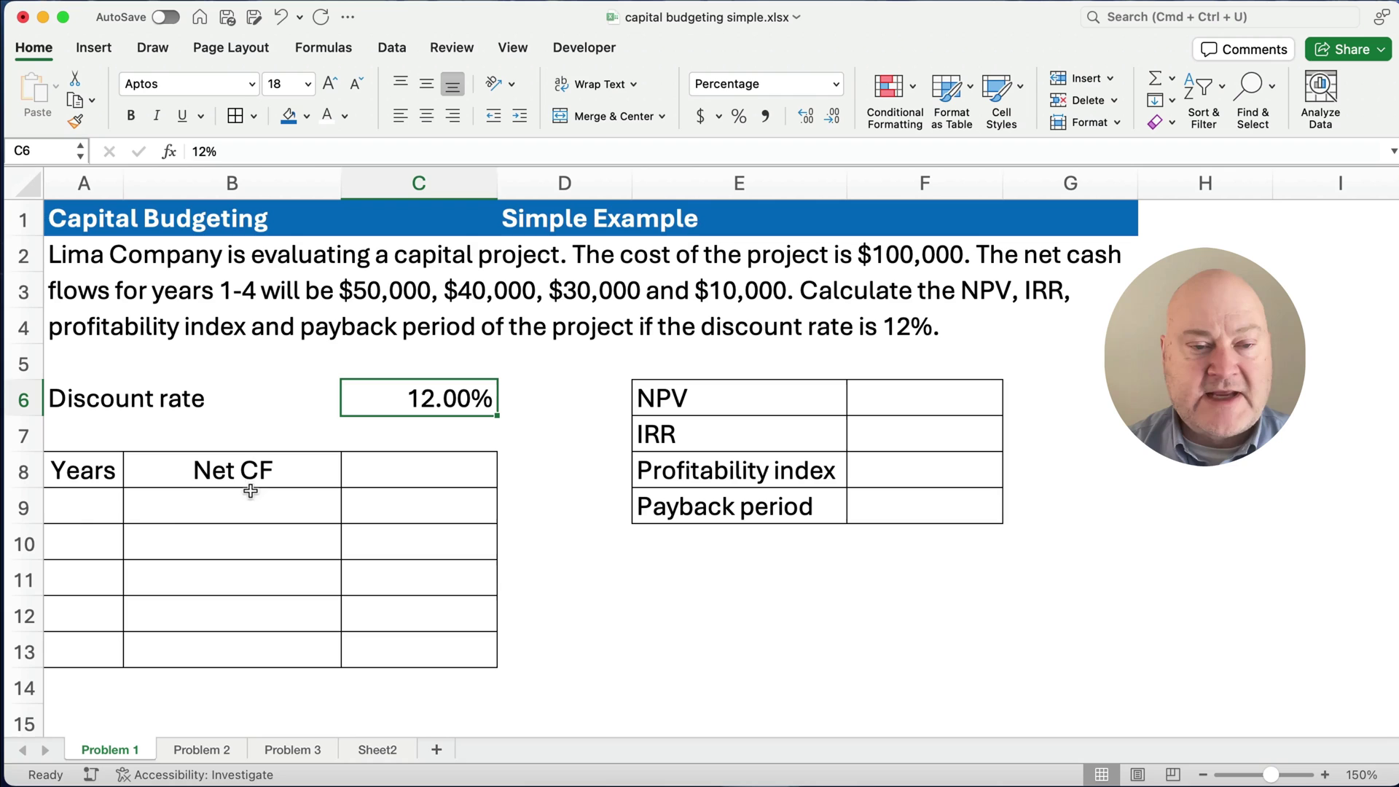
Fill the Years column in A9:A13 with the series 0 to 4.
click(91, 505)
text(0)
key(Return)
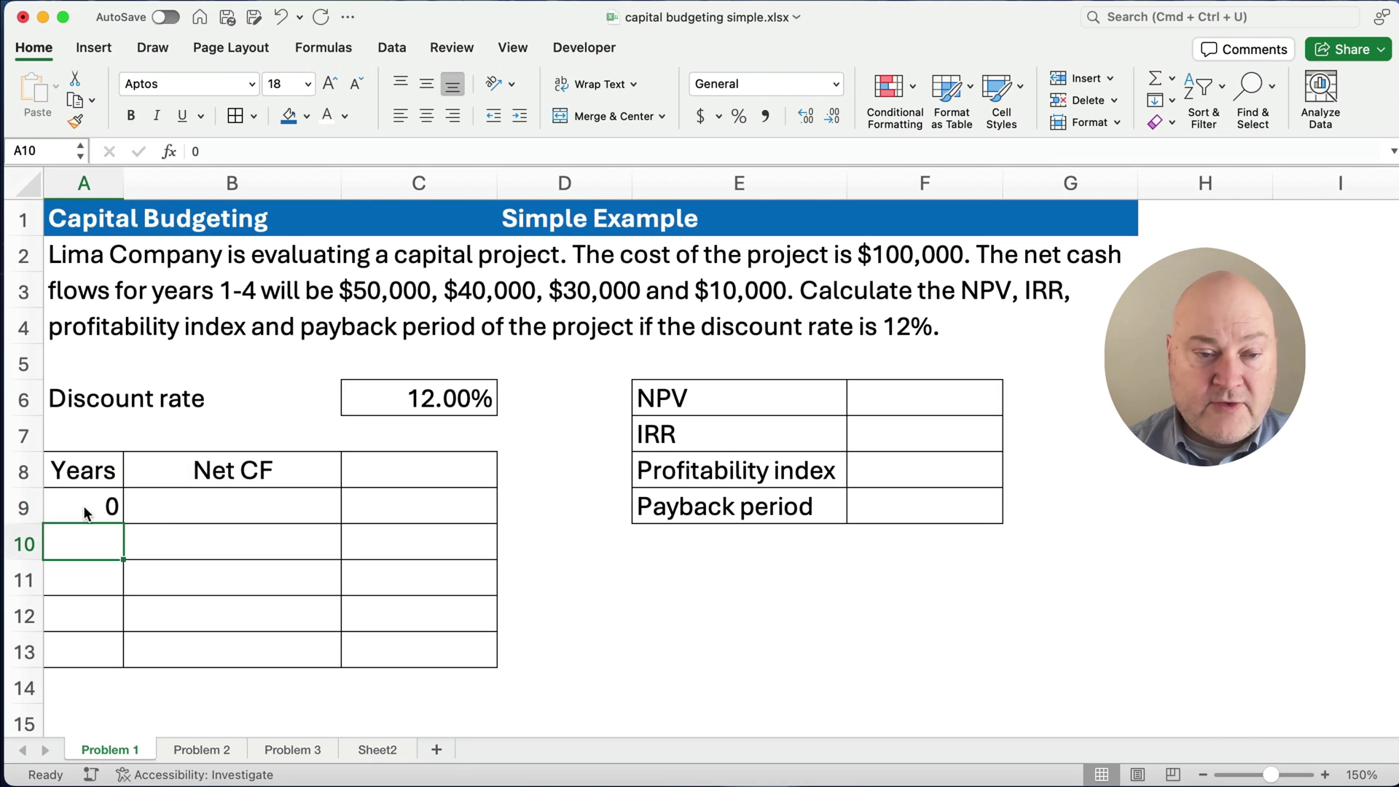
text(1)
key(Return)
drag(84, 507, 112, 651)
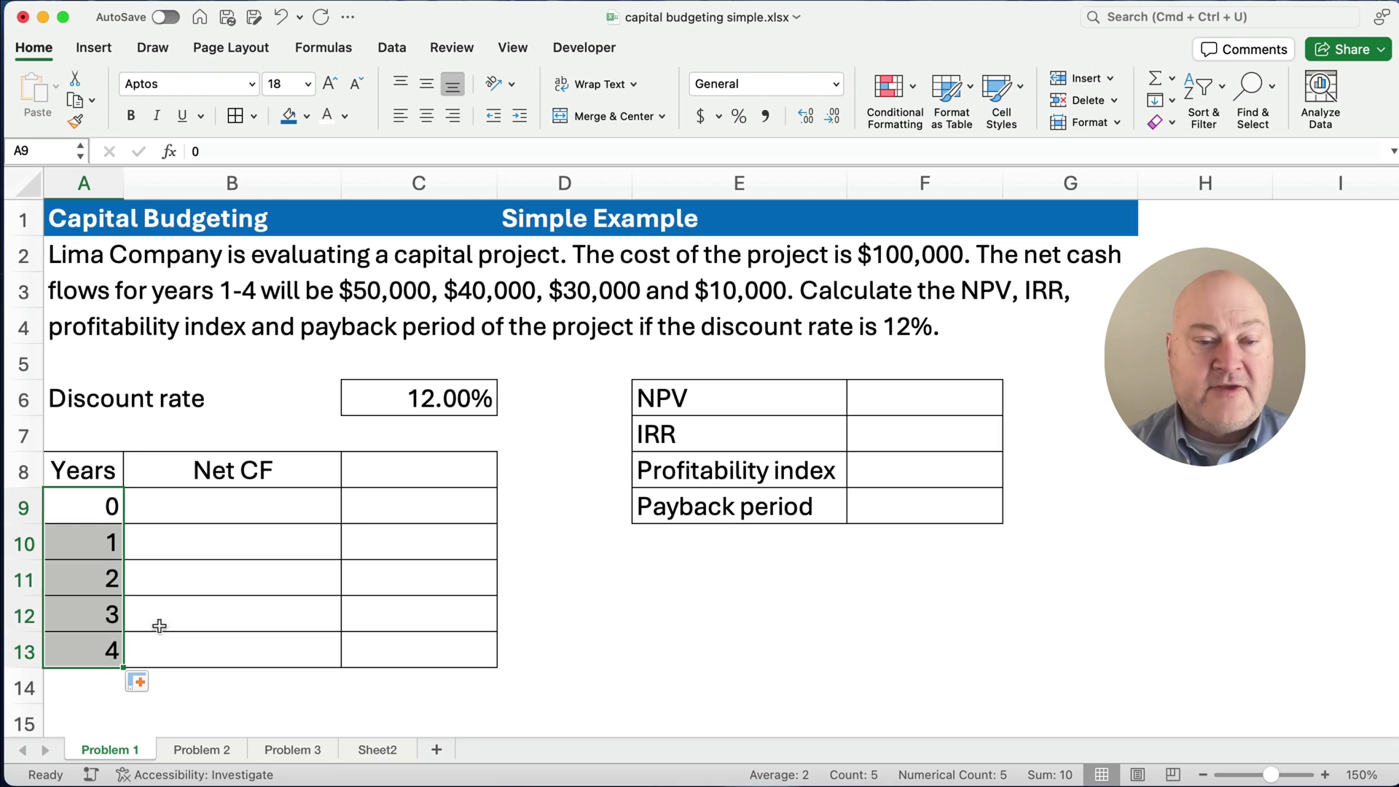
Enter the net cash flows -100000, 50000, 40000, 30000 and 10000 for years 0 to 4 in B9:B13.
click(214, 506)
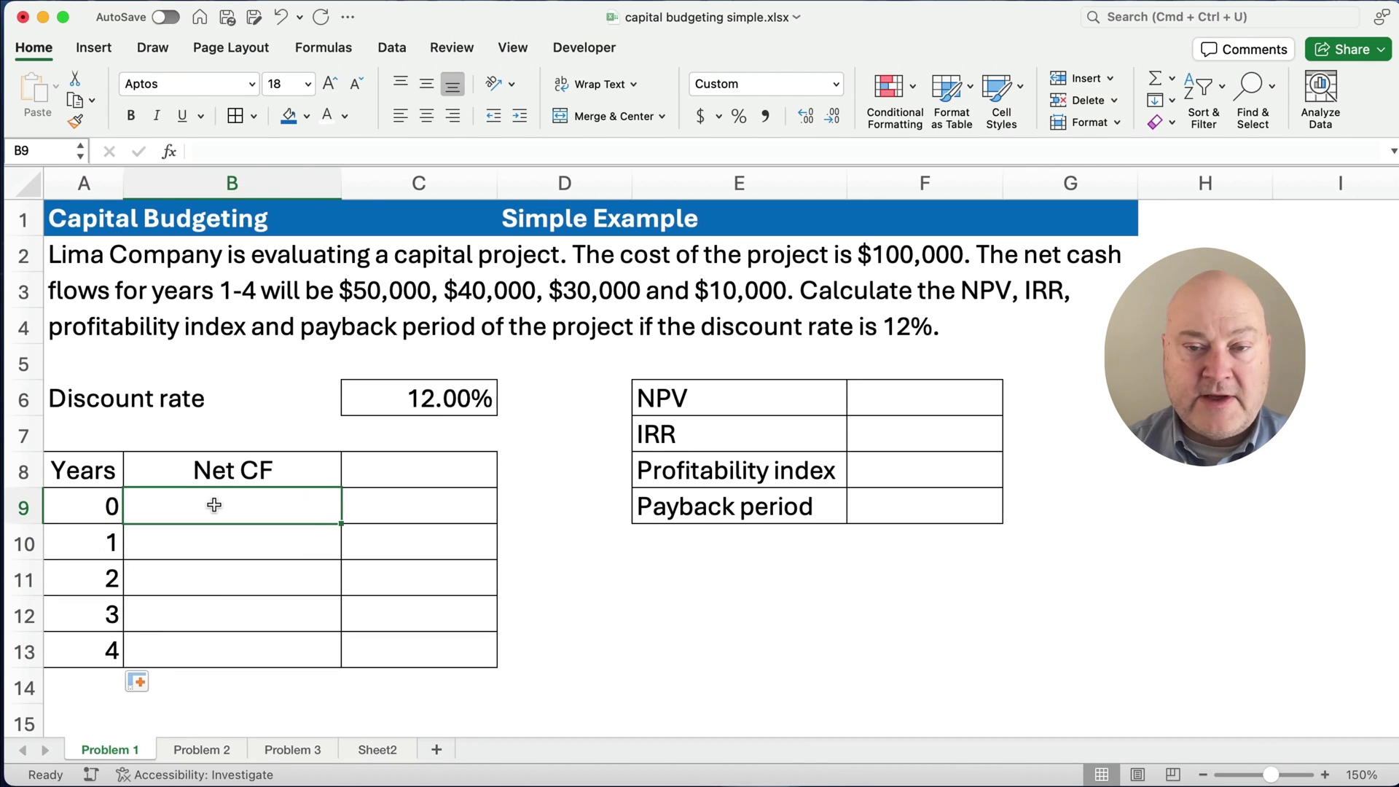
text(-100000)
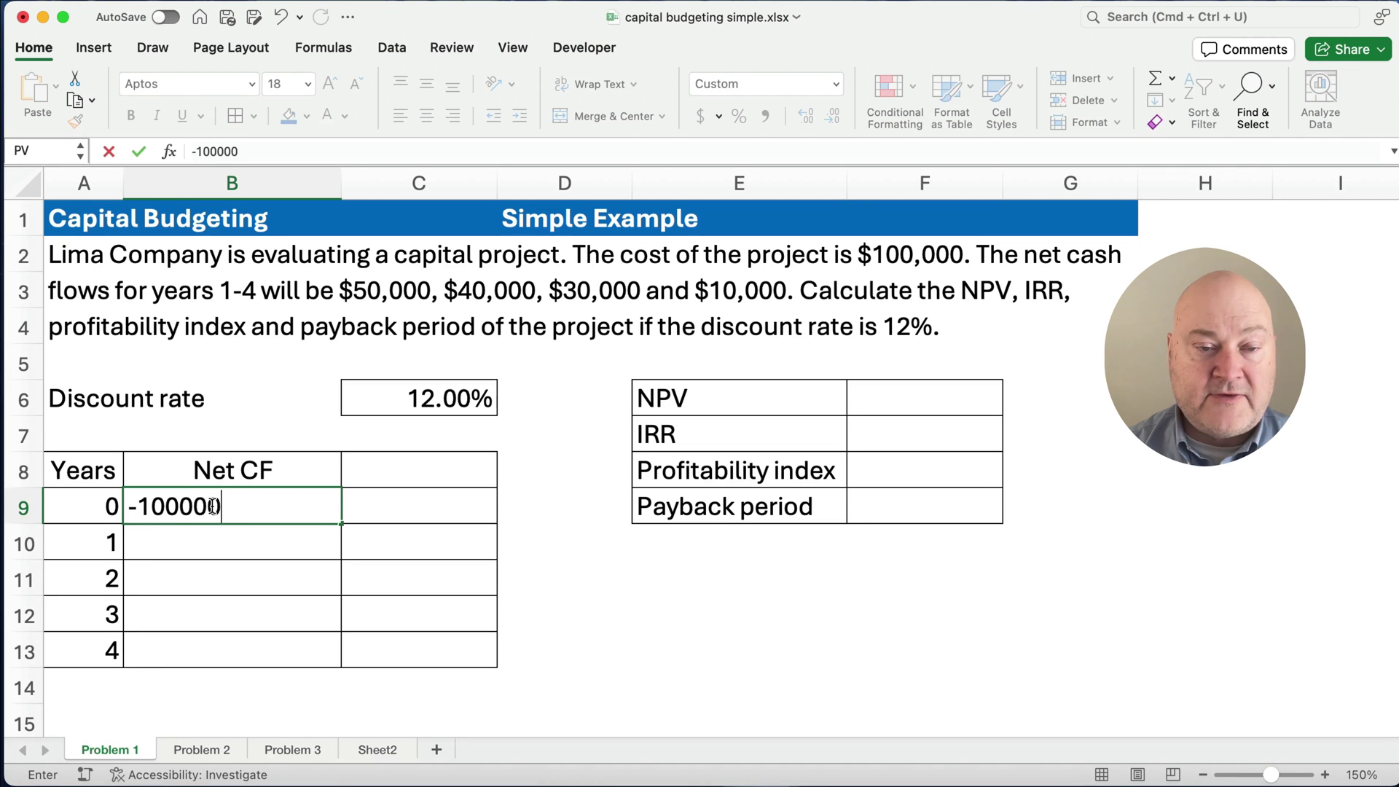
key(Return)
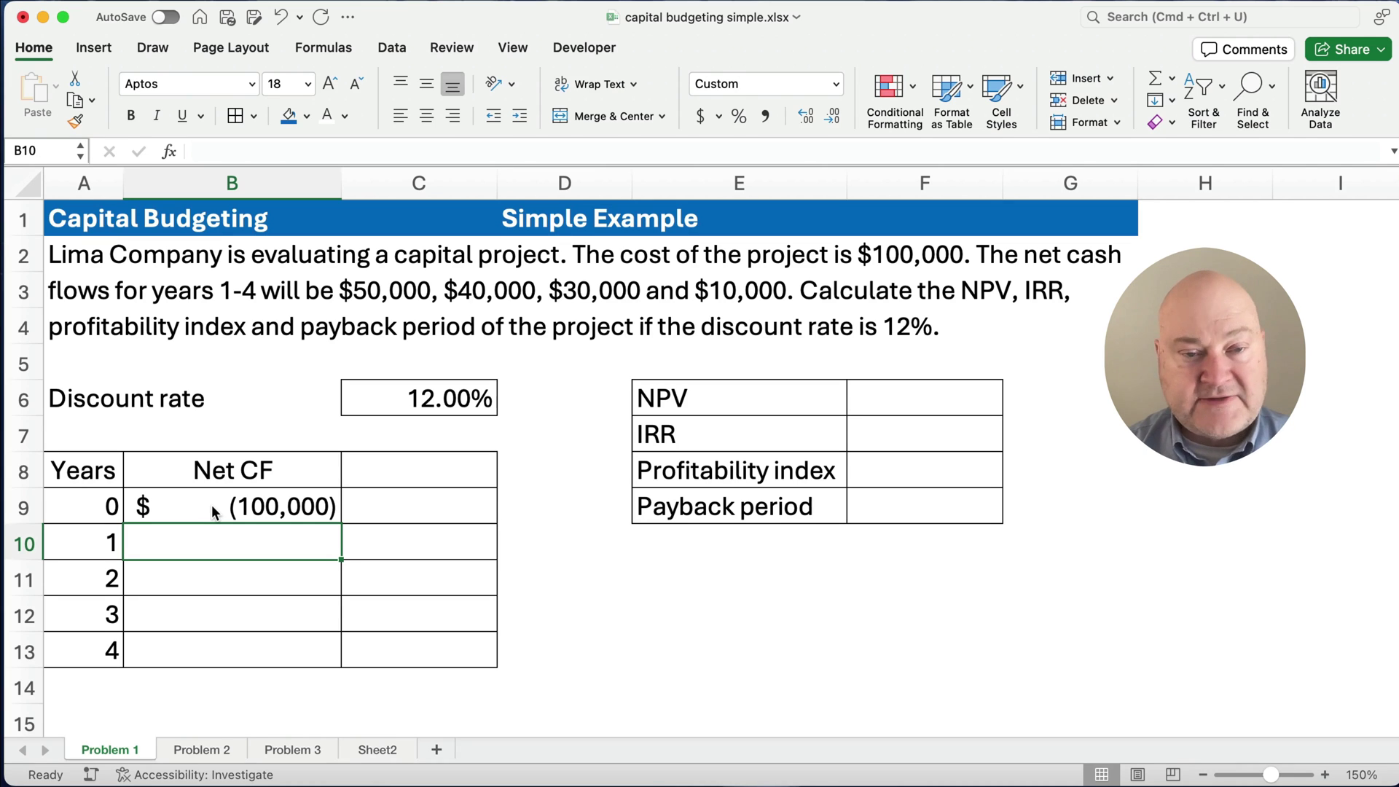
text(50000)
key(Return)
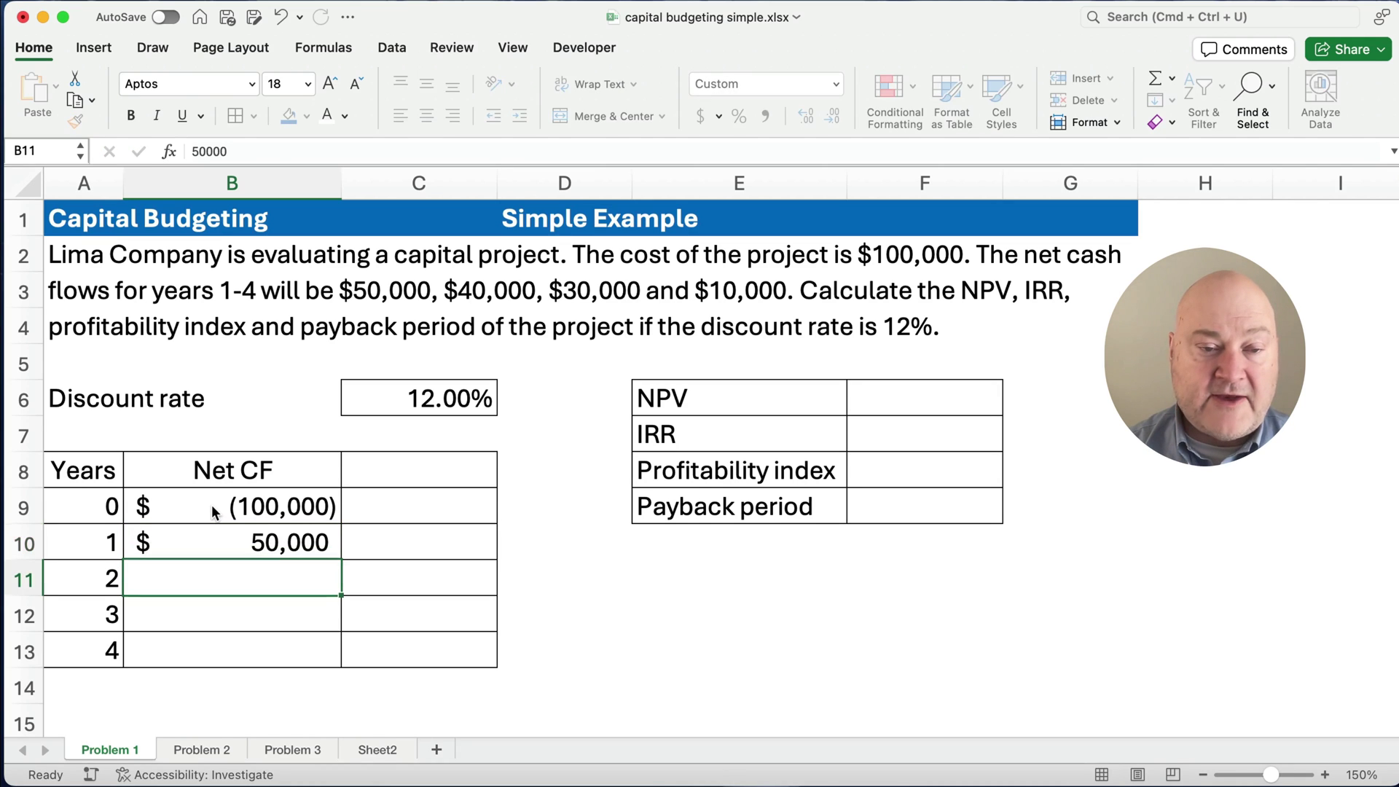
text(40000)
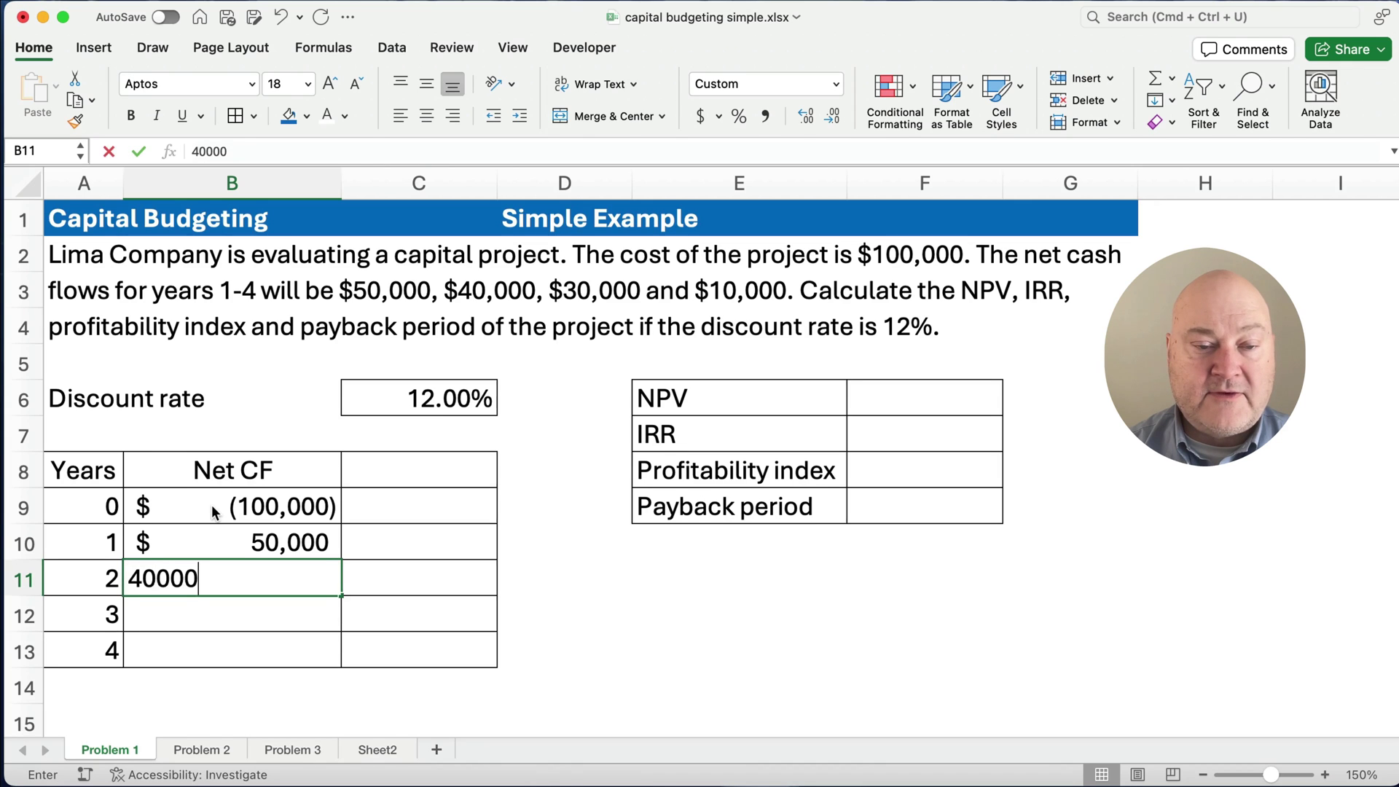
key(Return)
text(30000)
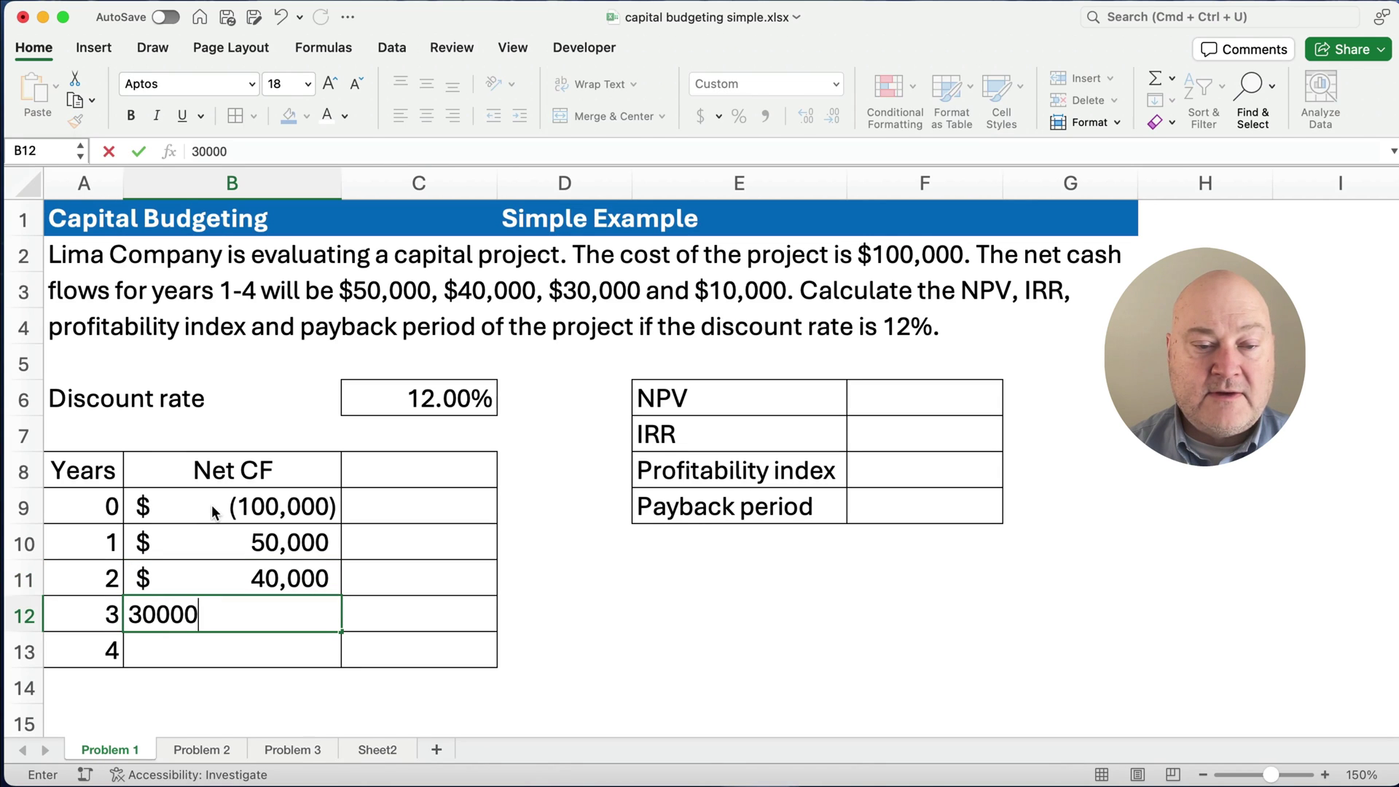
key(Return)
text(10000)
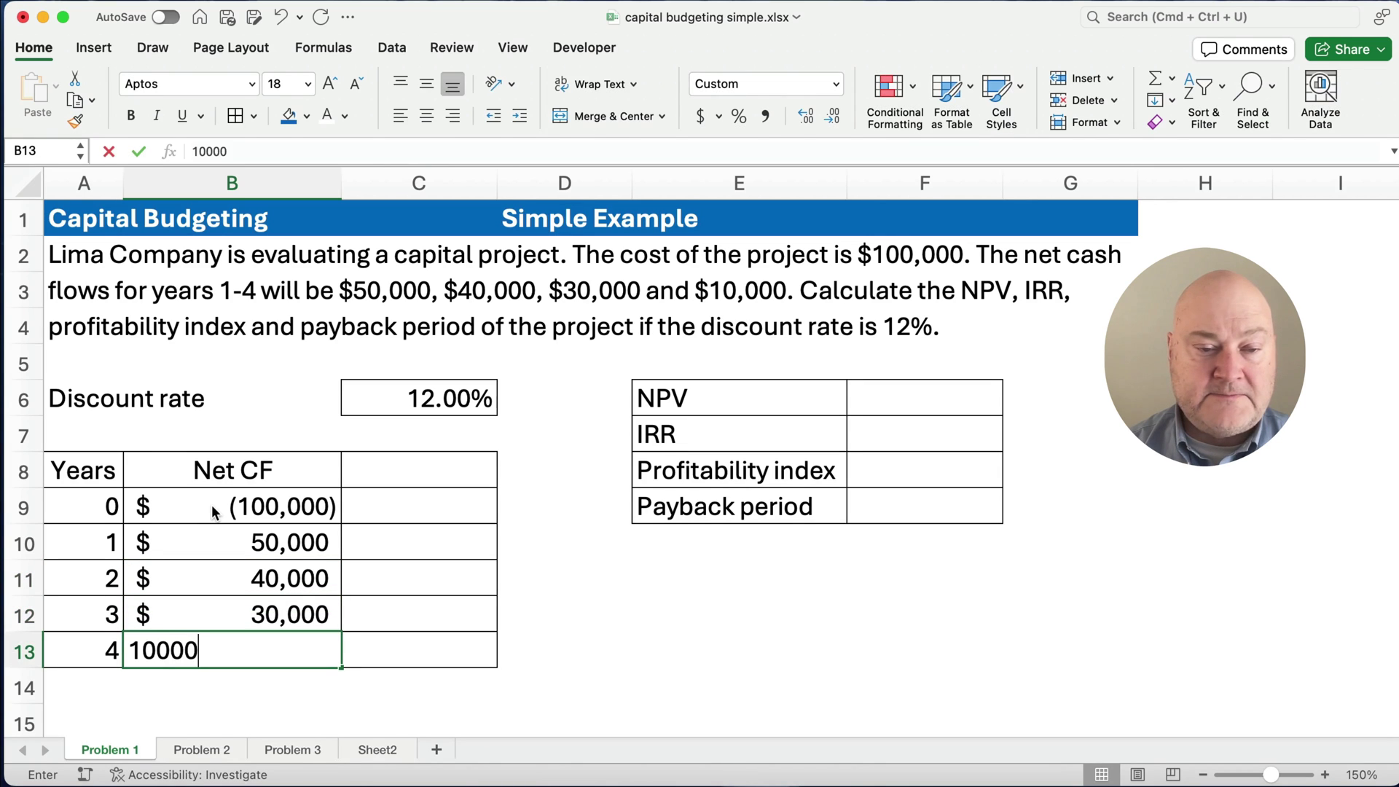
key(Return)
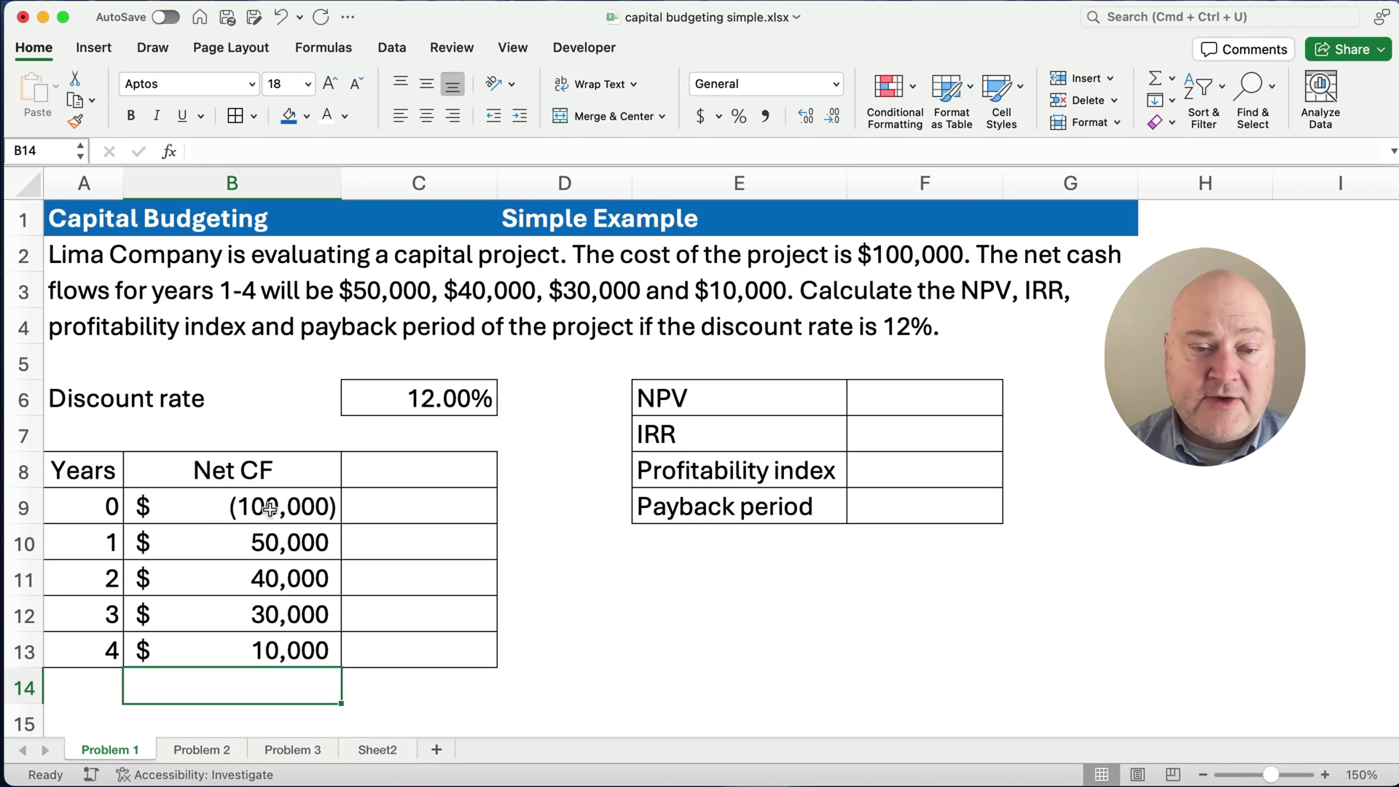
Enter =NPV(C6,B10:B13) in F6 to discount the year 1 to 4 cash flows at the discount rate.
click(247, 551)
drag(249, 565, 255, 647)
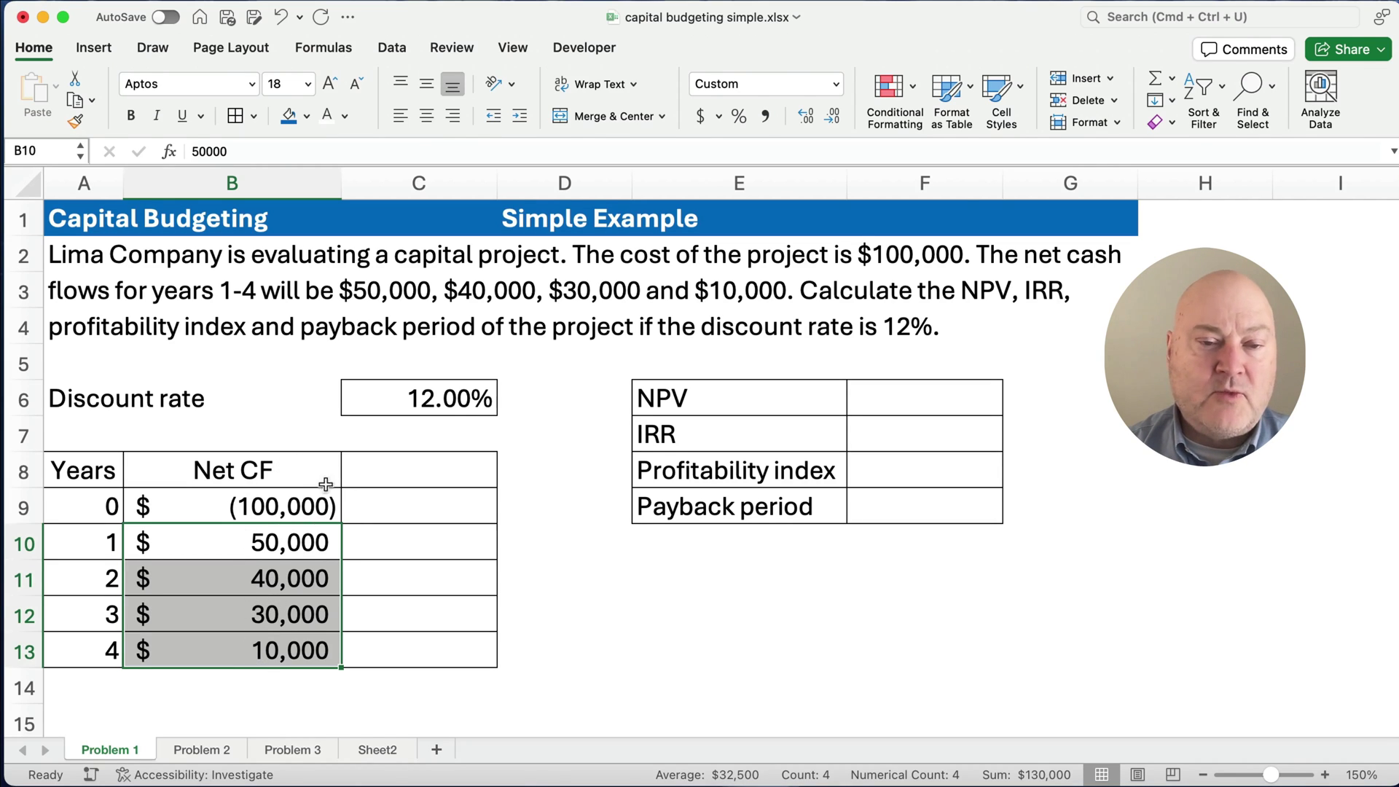
click(898, 399)
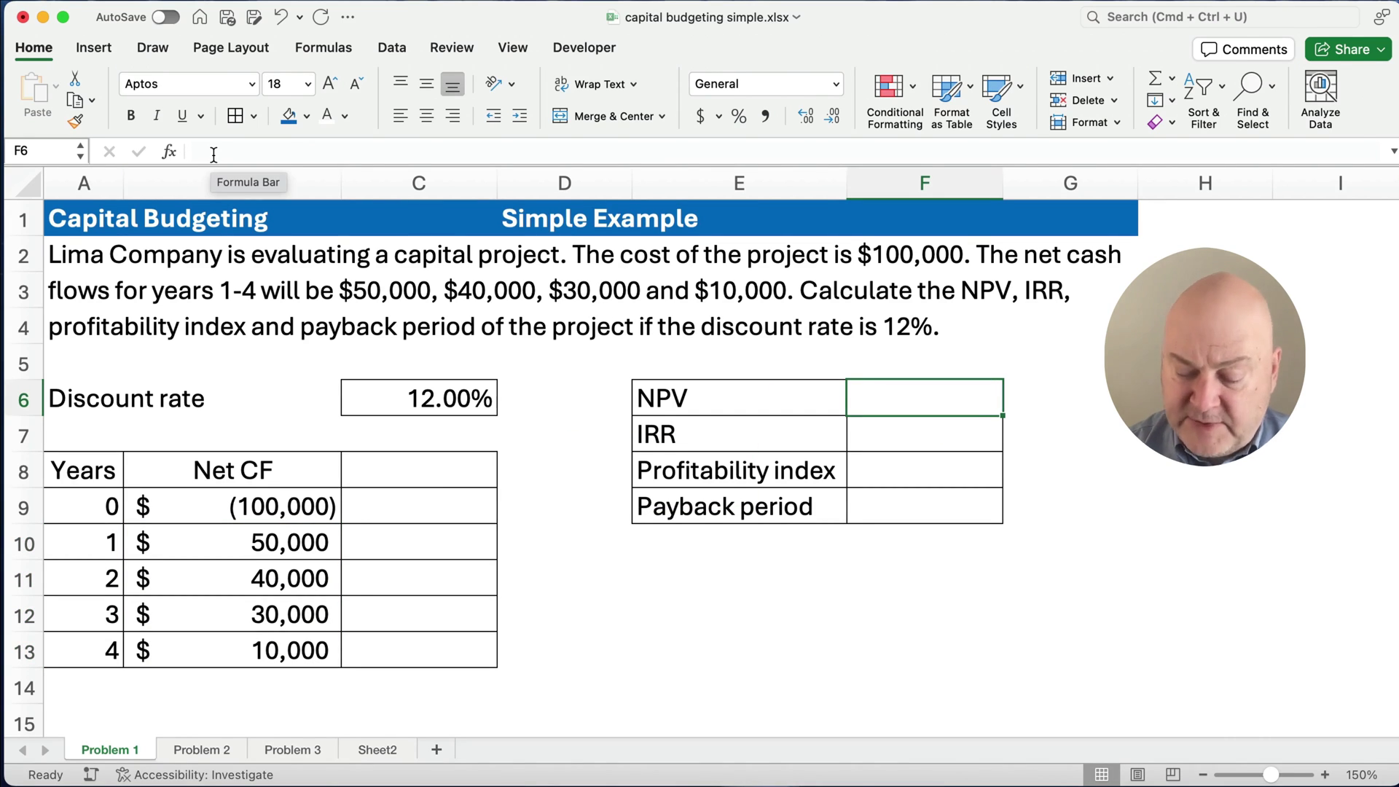
text(=np)
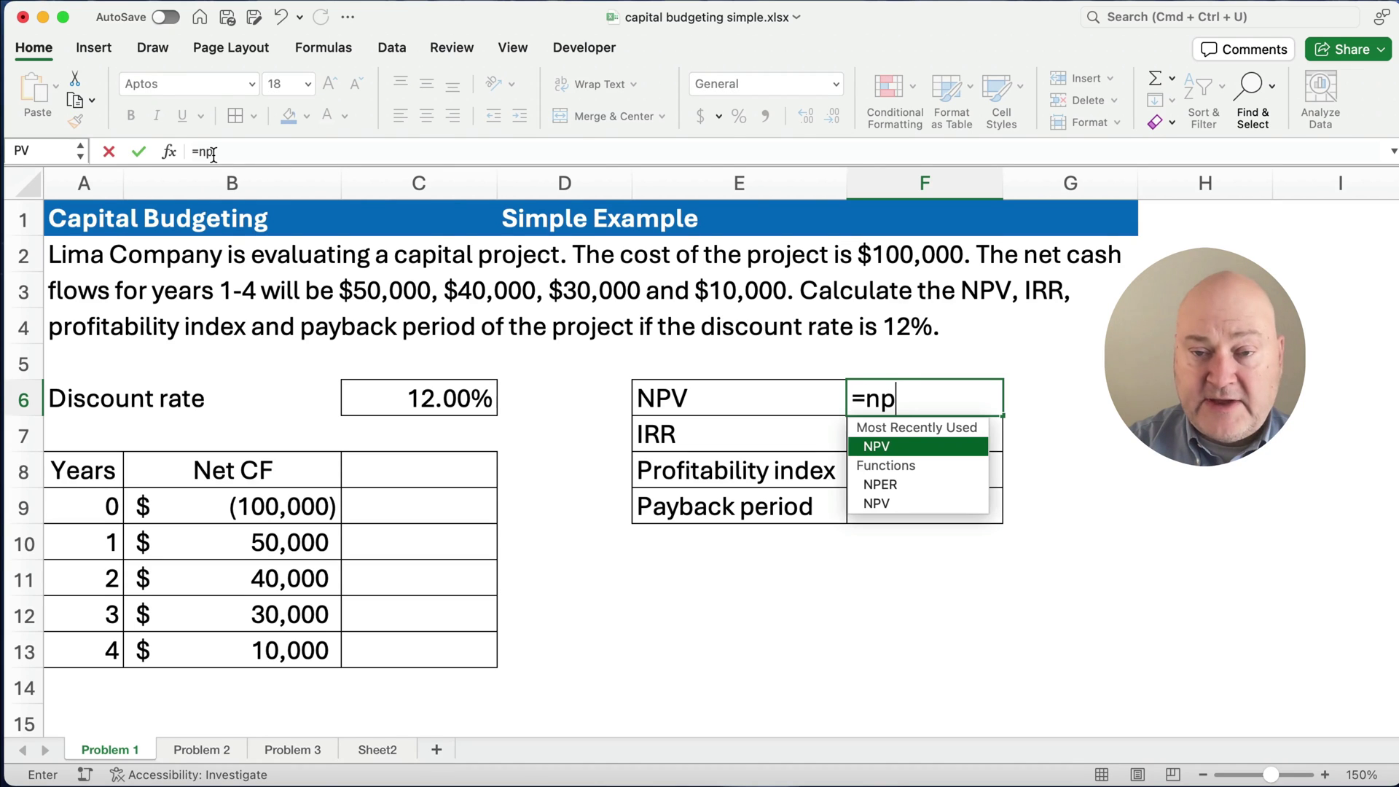
text(v()
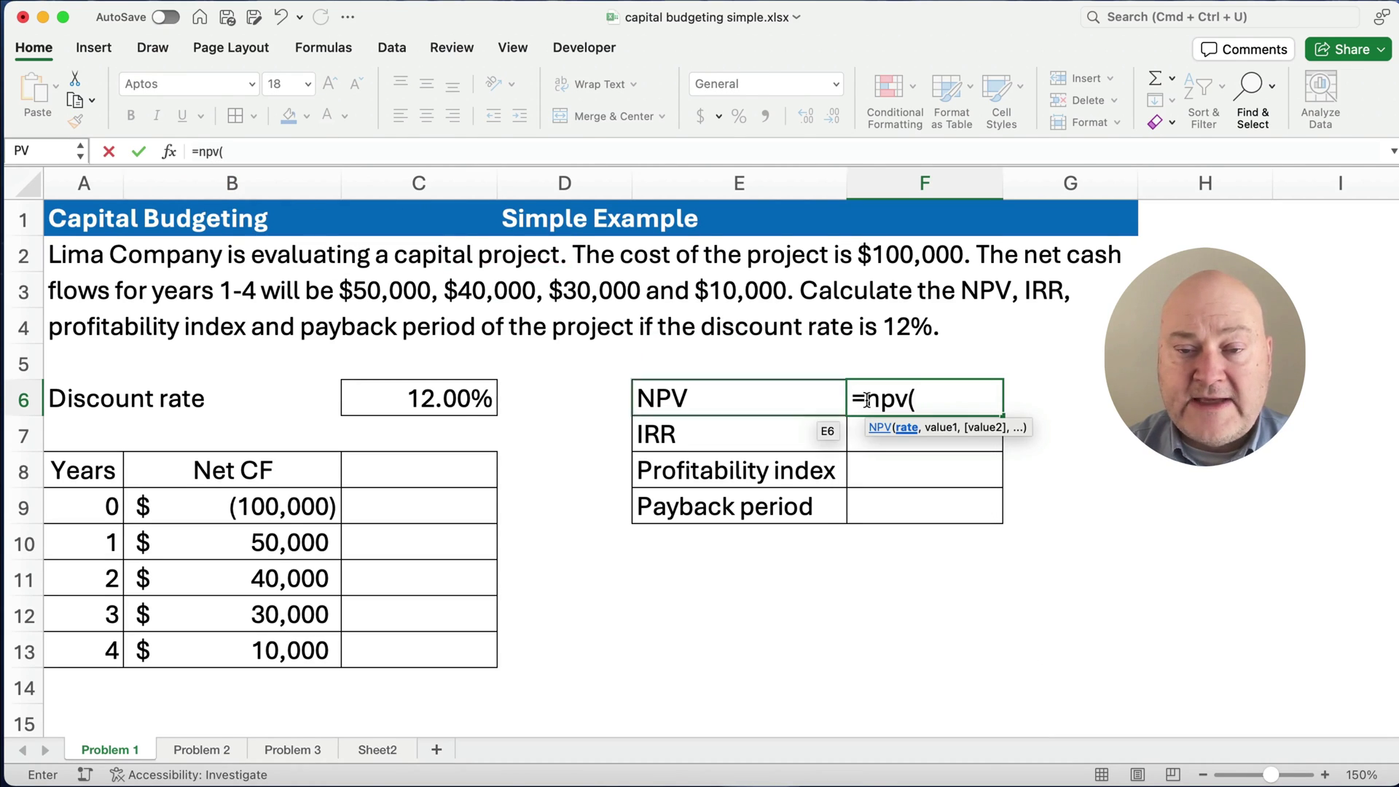
click(452, 393)
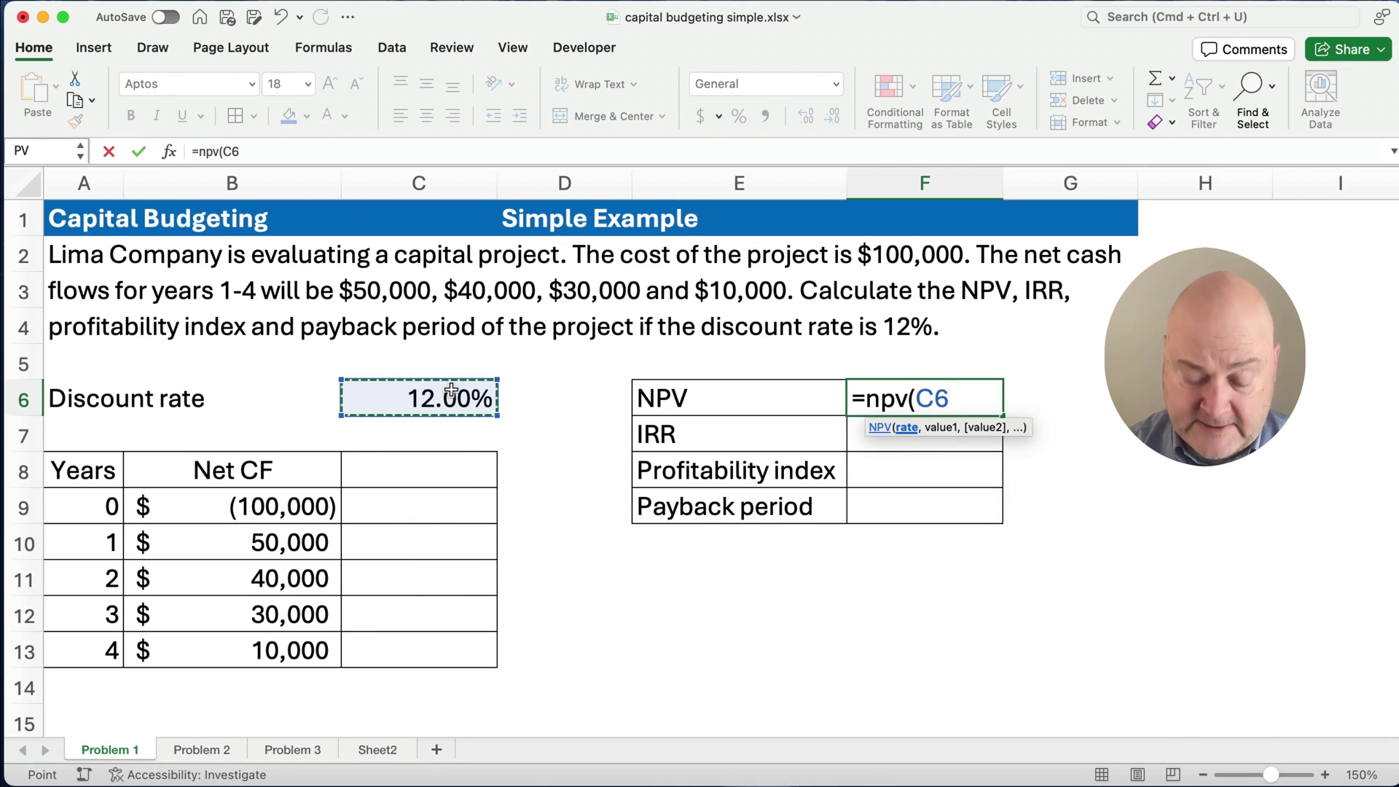
text(,)
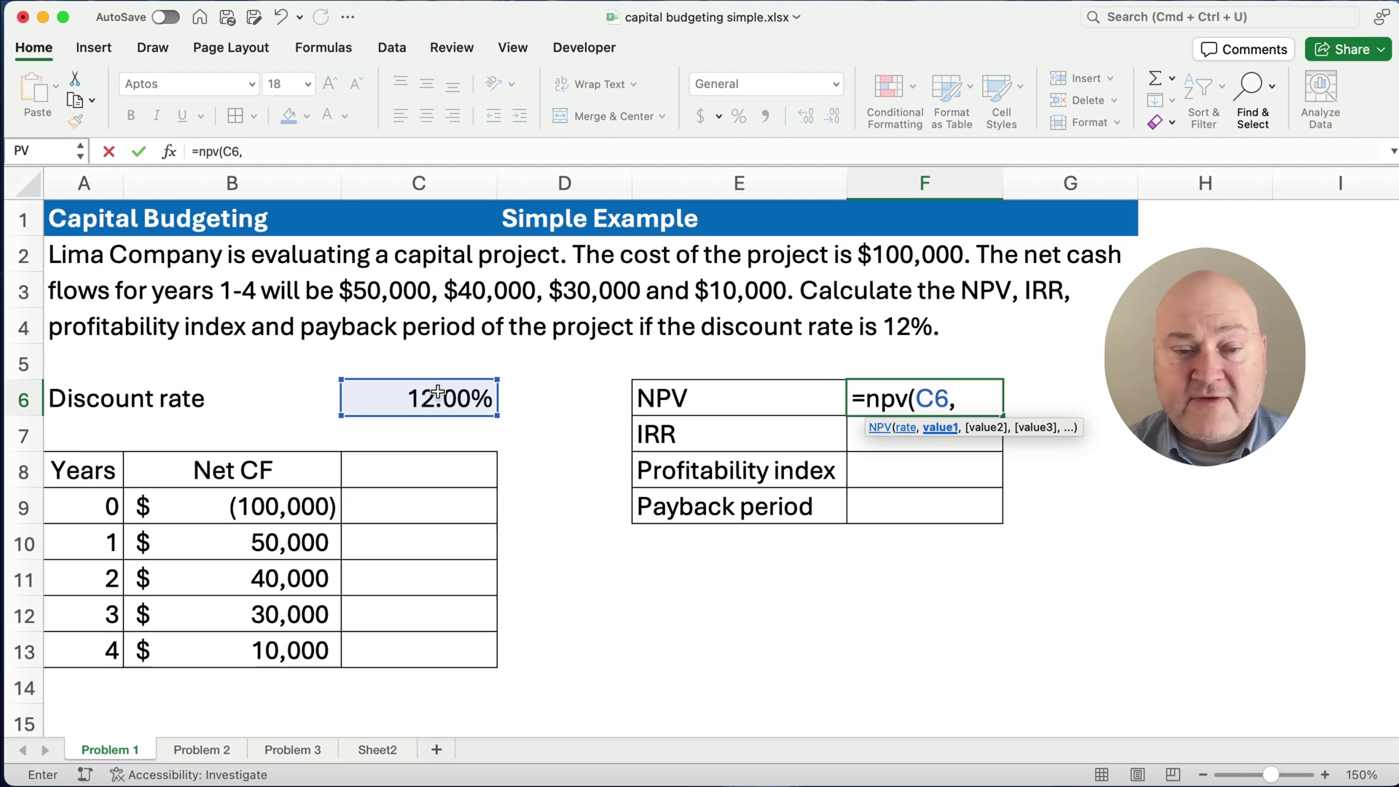
drag(218, 542, 226, 632)
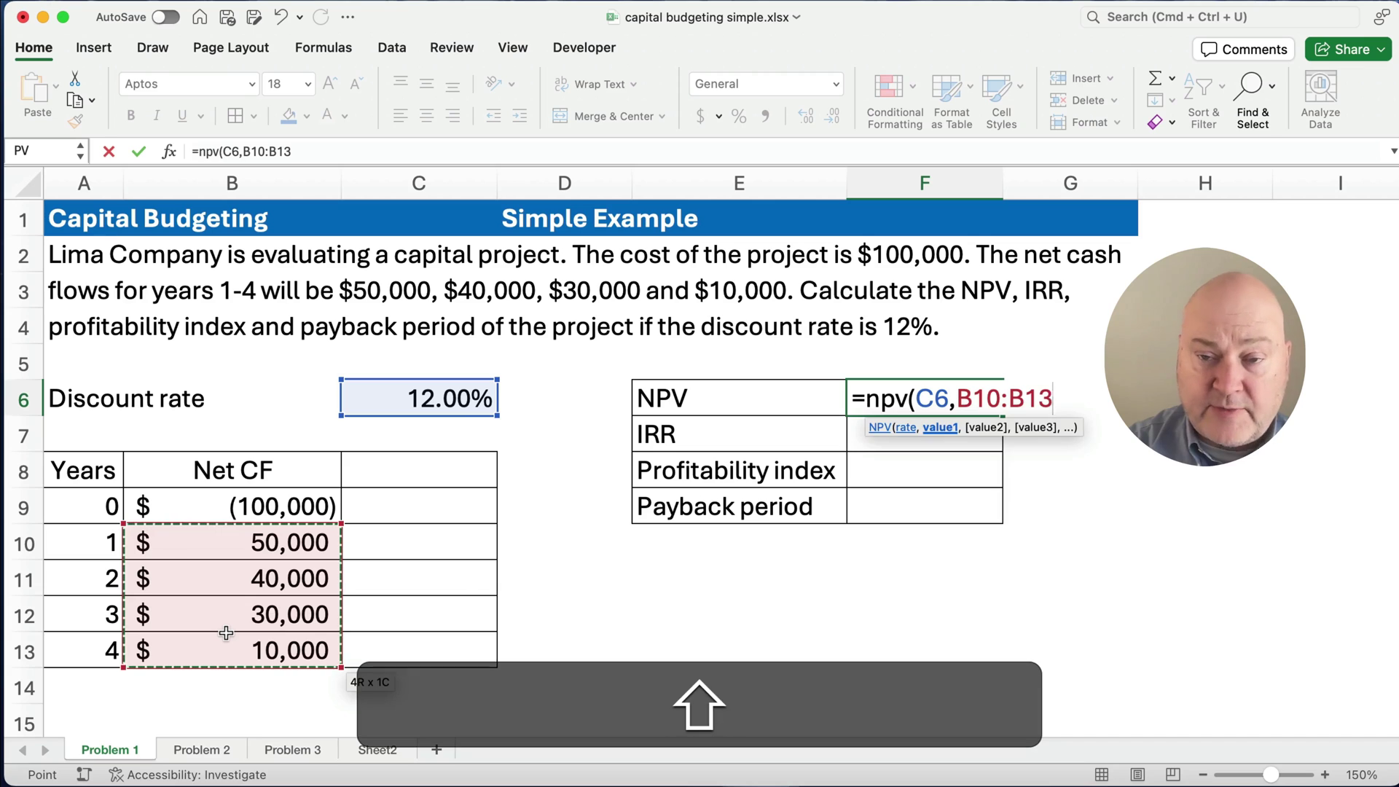
text())
key(Return)
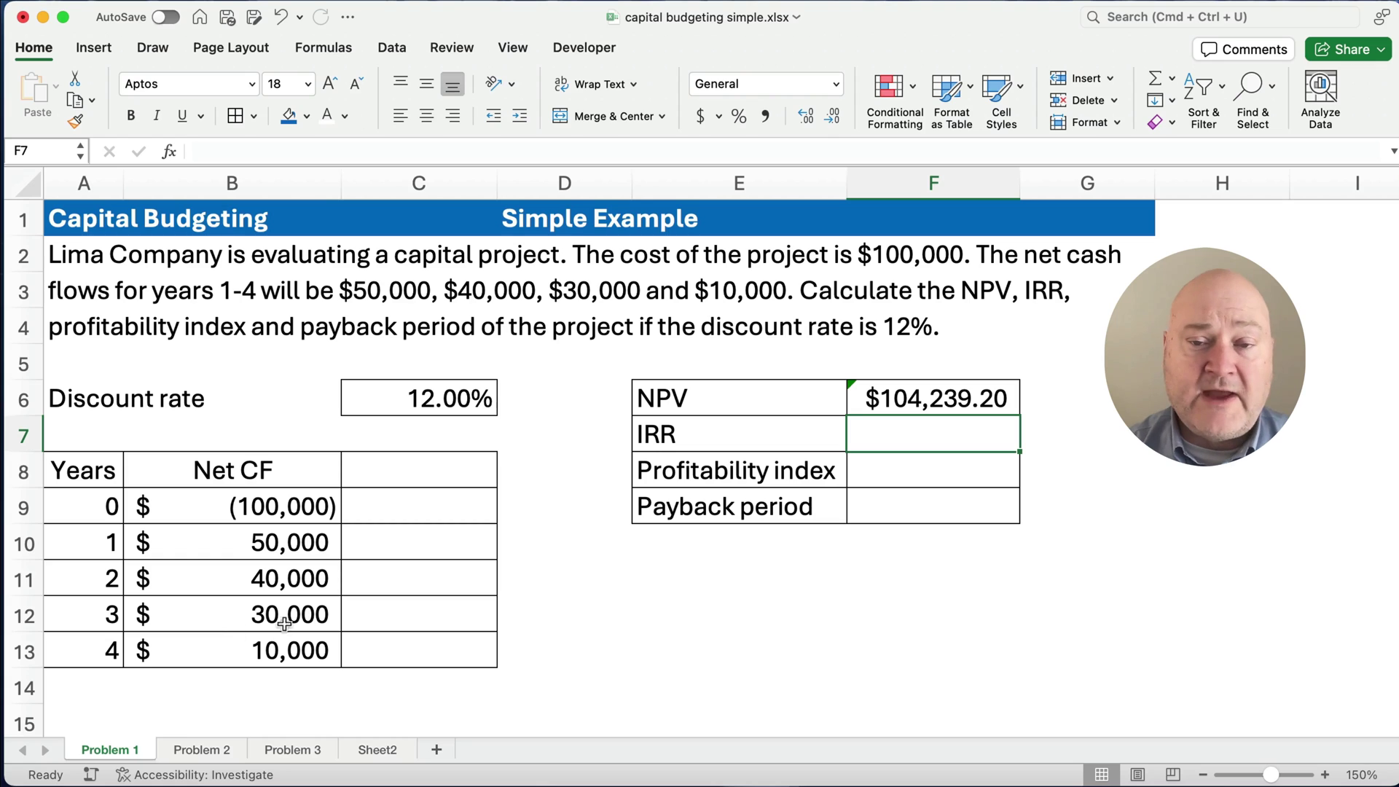
Add the year 0 outlay in B9 to the NPV formula in F6, making it =NPV(C6,B10:B13)+B9.
click(884, 406)
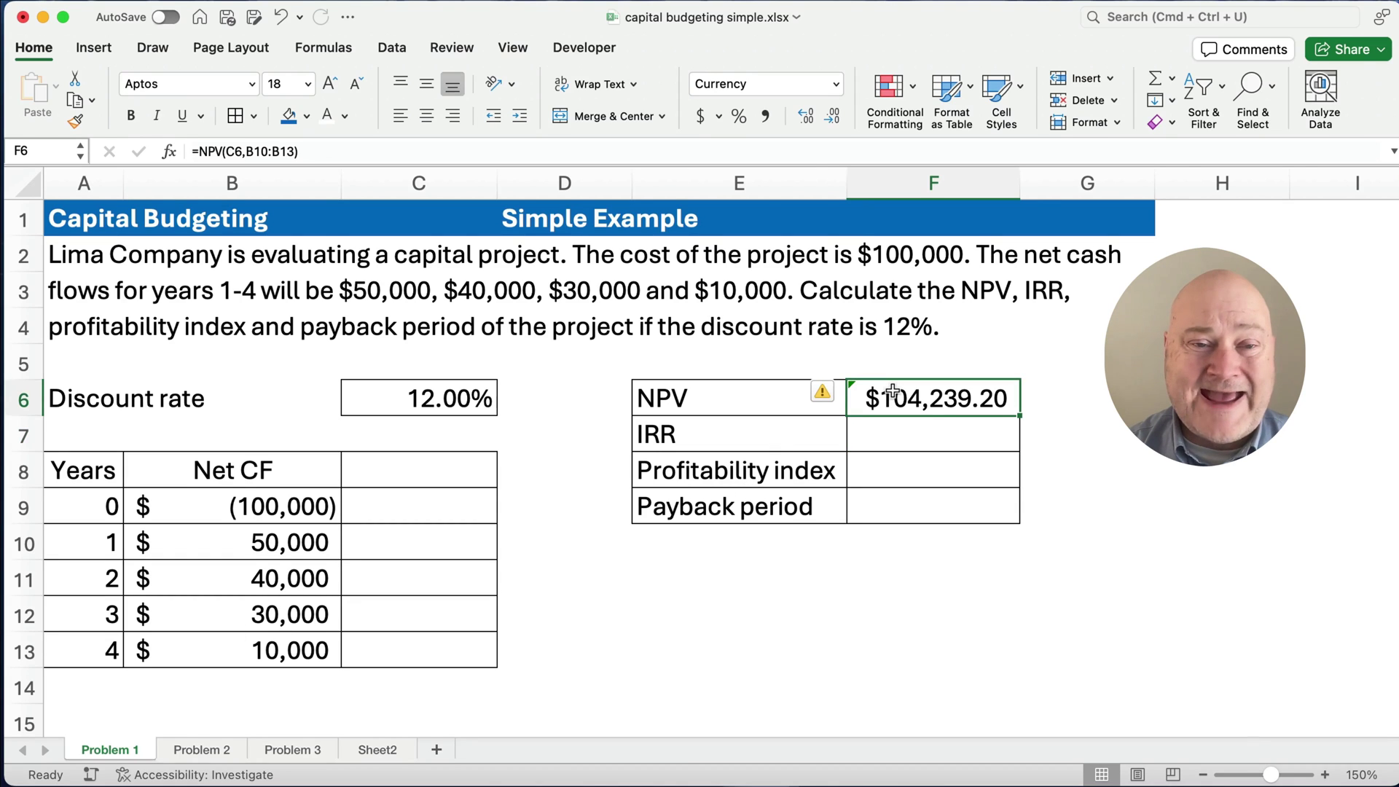
click(357, 146)
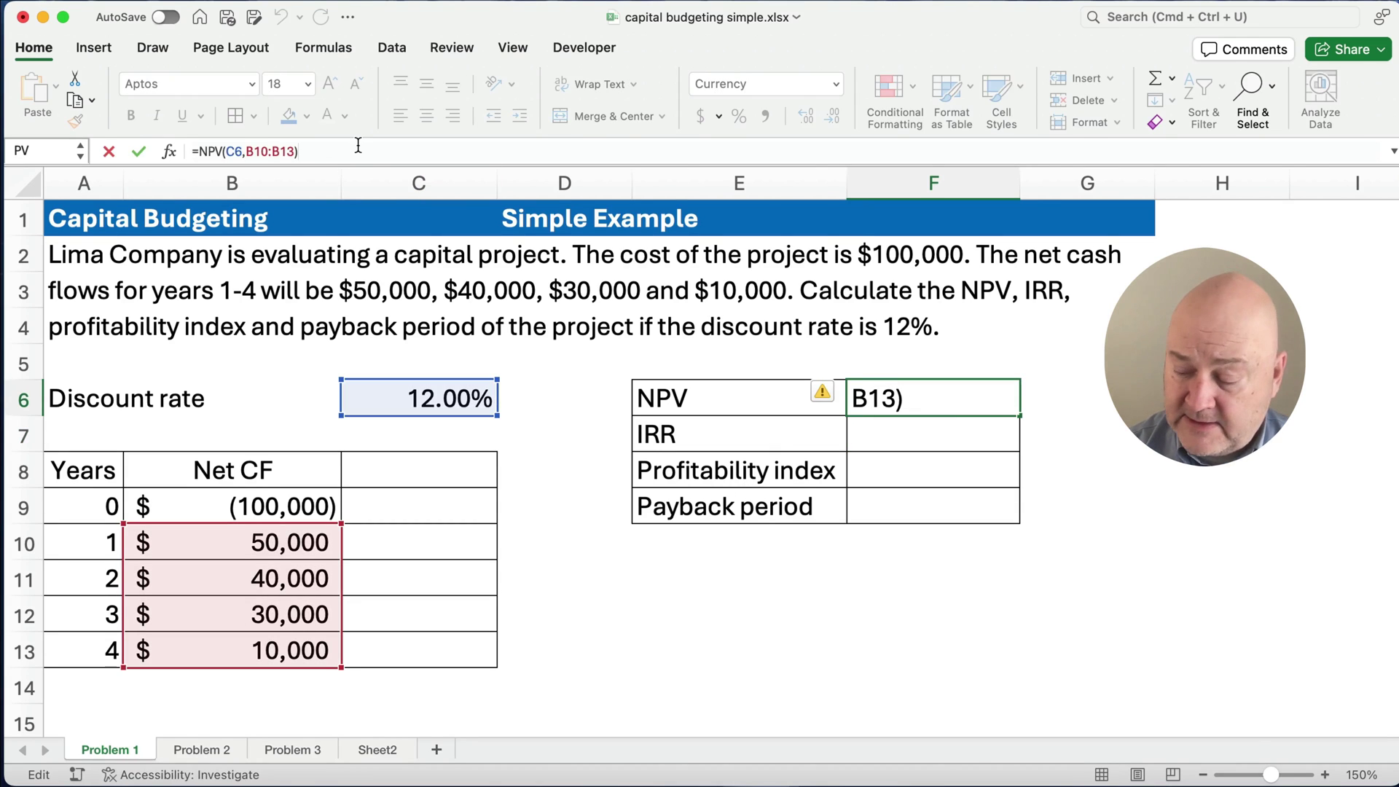
text(+)
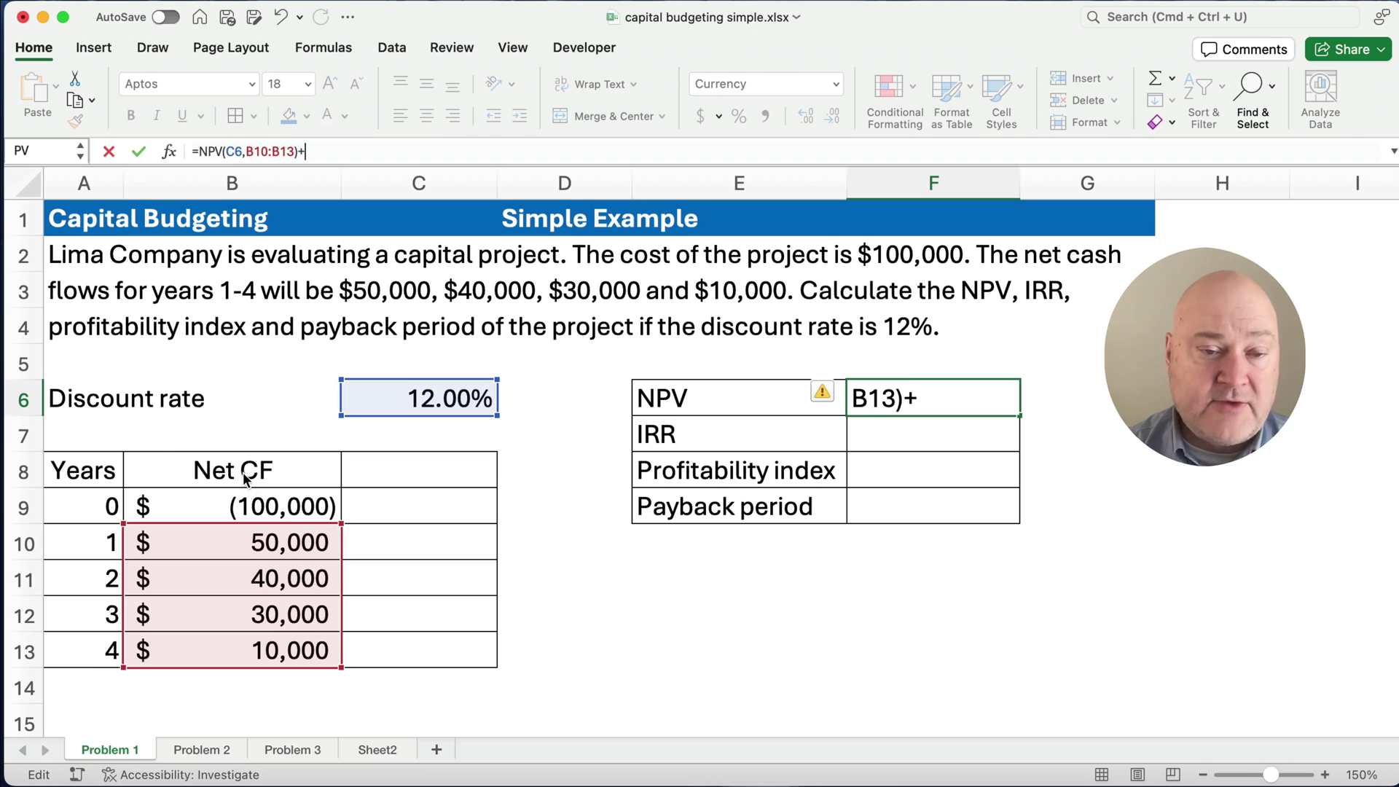
click(256, 508)
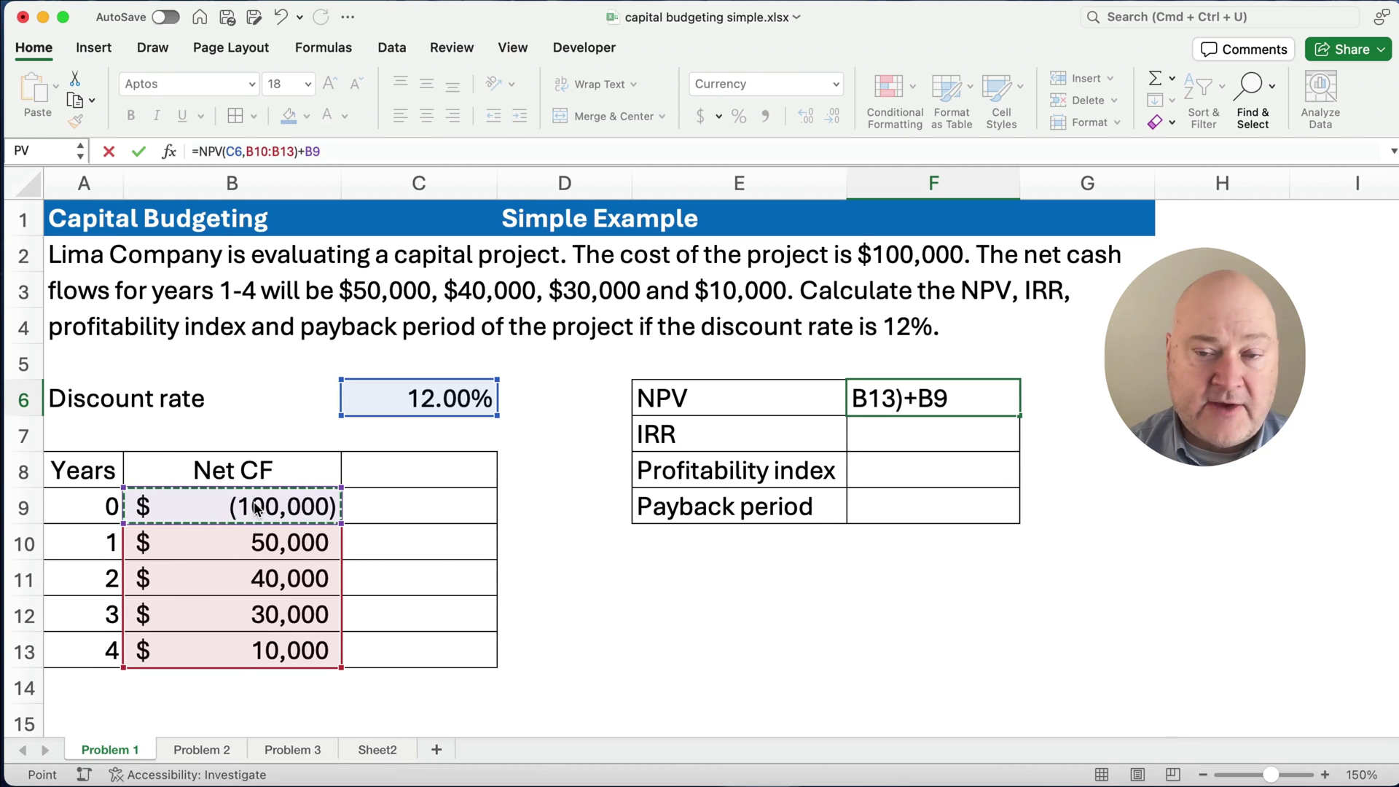
key(Return)
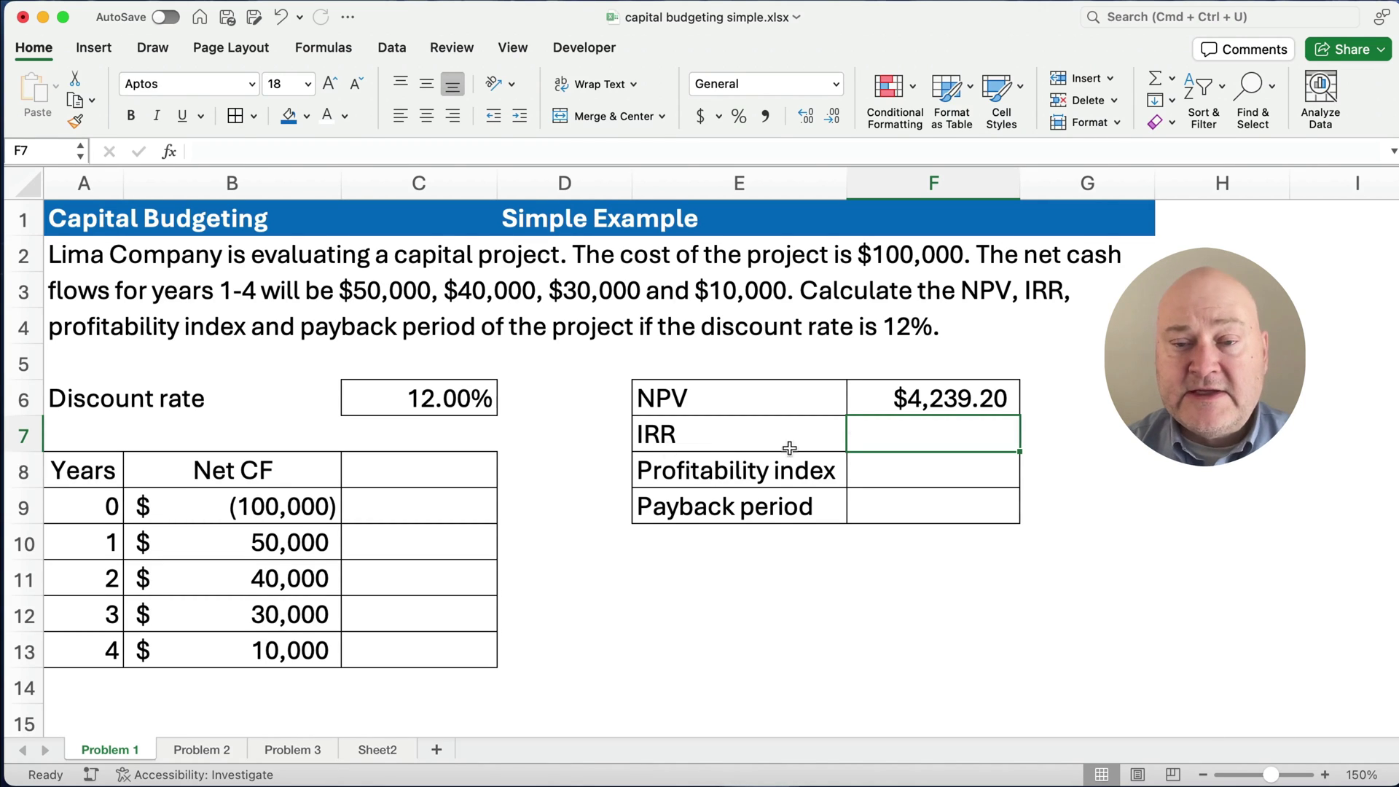
Format the NPV result in F6 to show no decimal places.
click(932, 398)
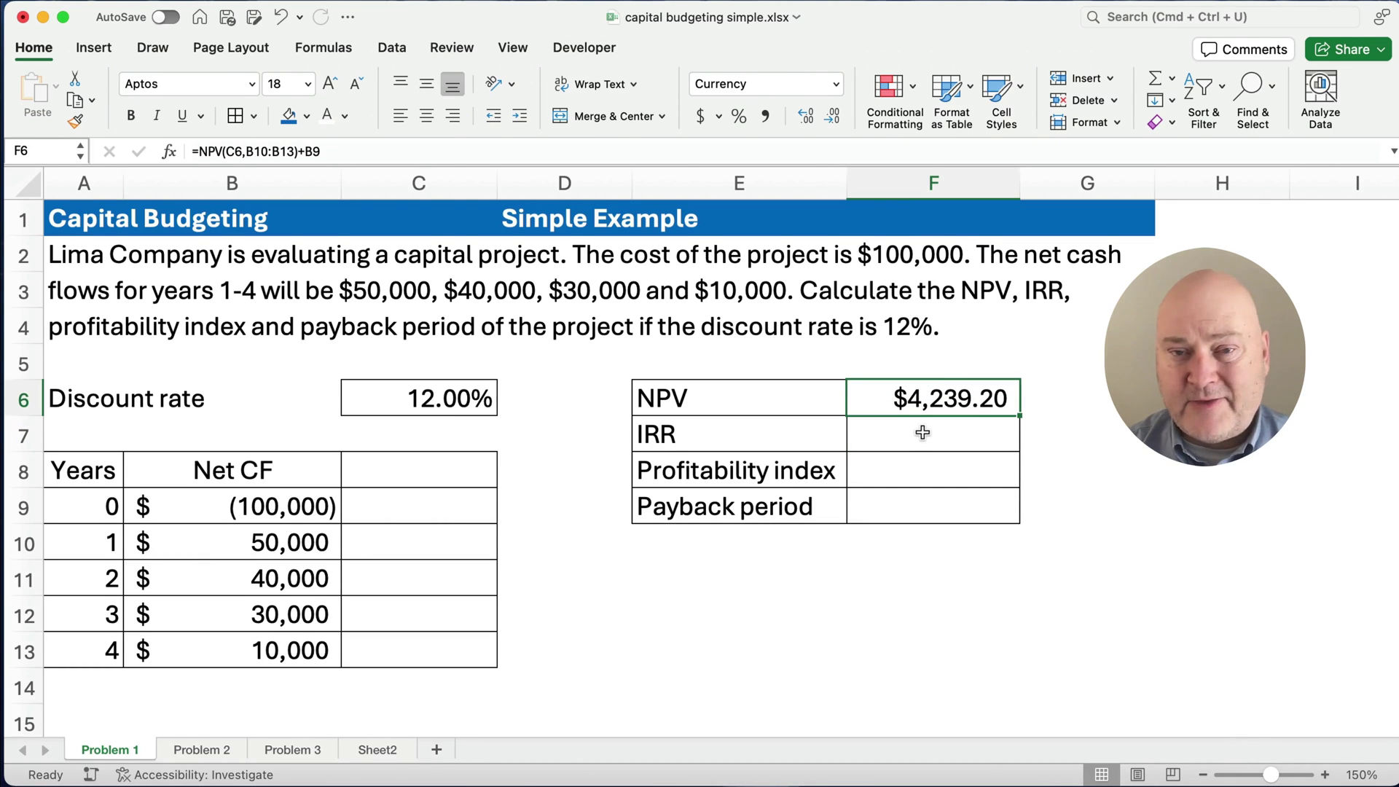
click(832, 115)
click(832, 115)
click(1034, 466)
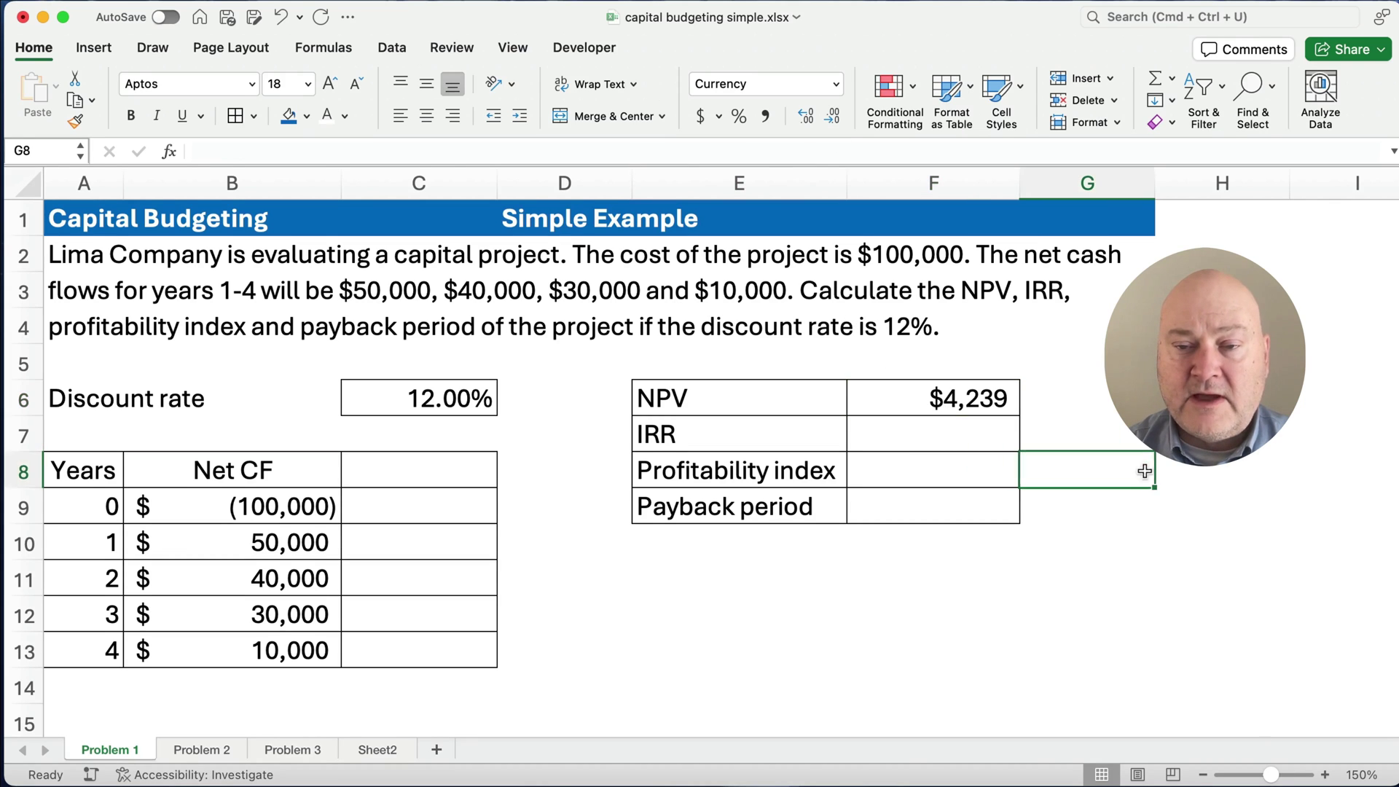
click(979, 406)
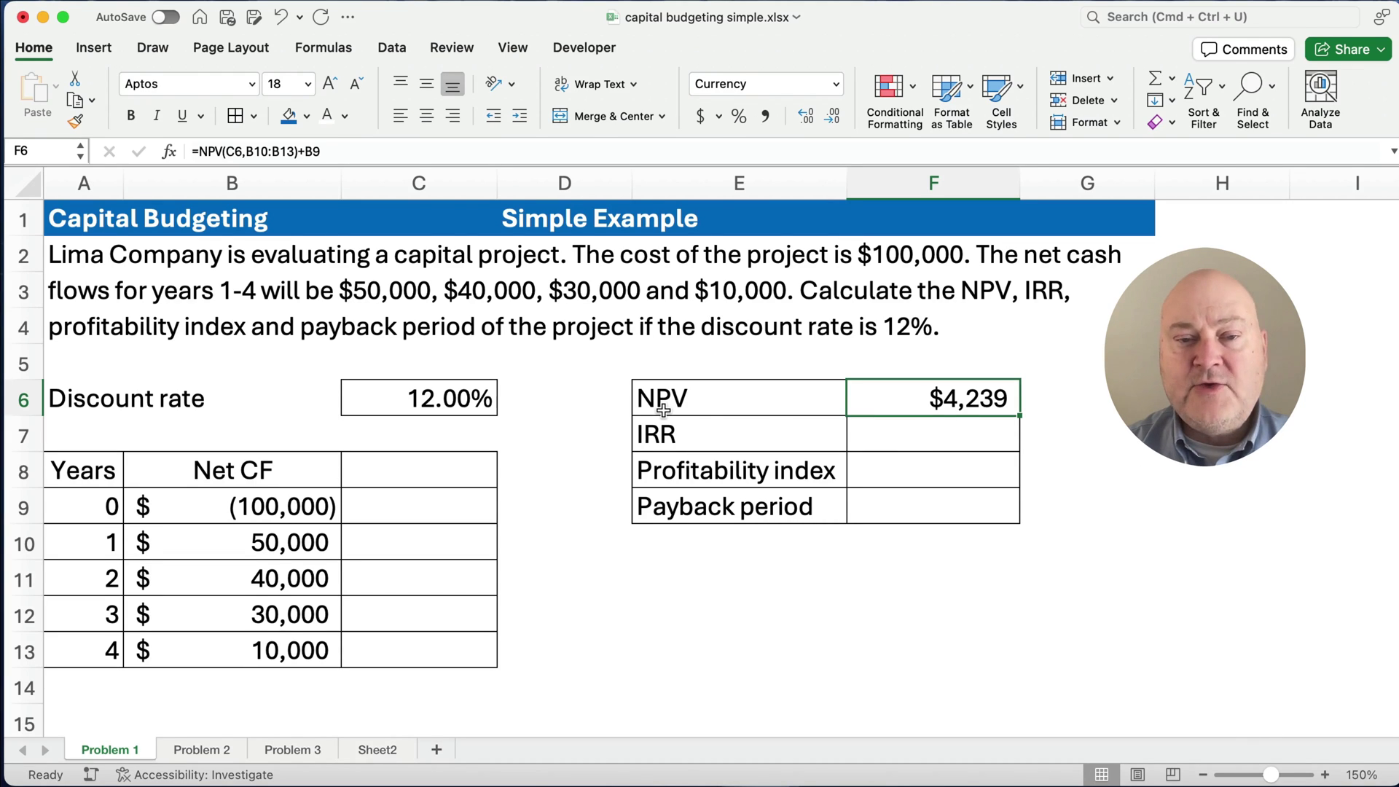
click(416, 402)
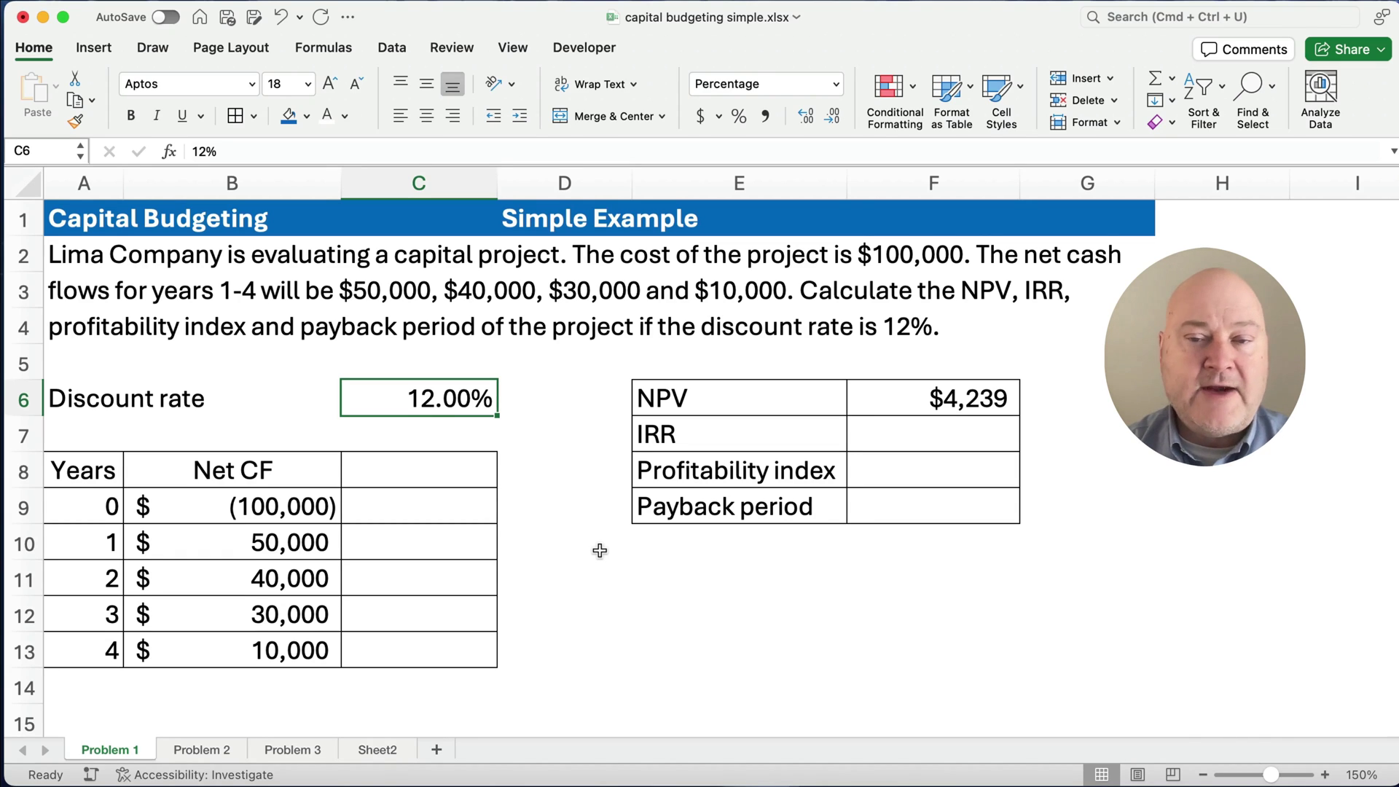
Enter =IRR(B9:B13) in F7 to calculate the internal rate of return over the year 0 to 4 cash flows.
click(906, 446)
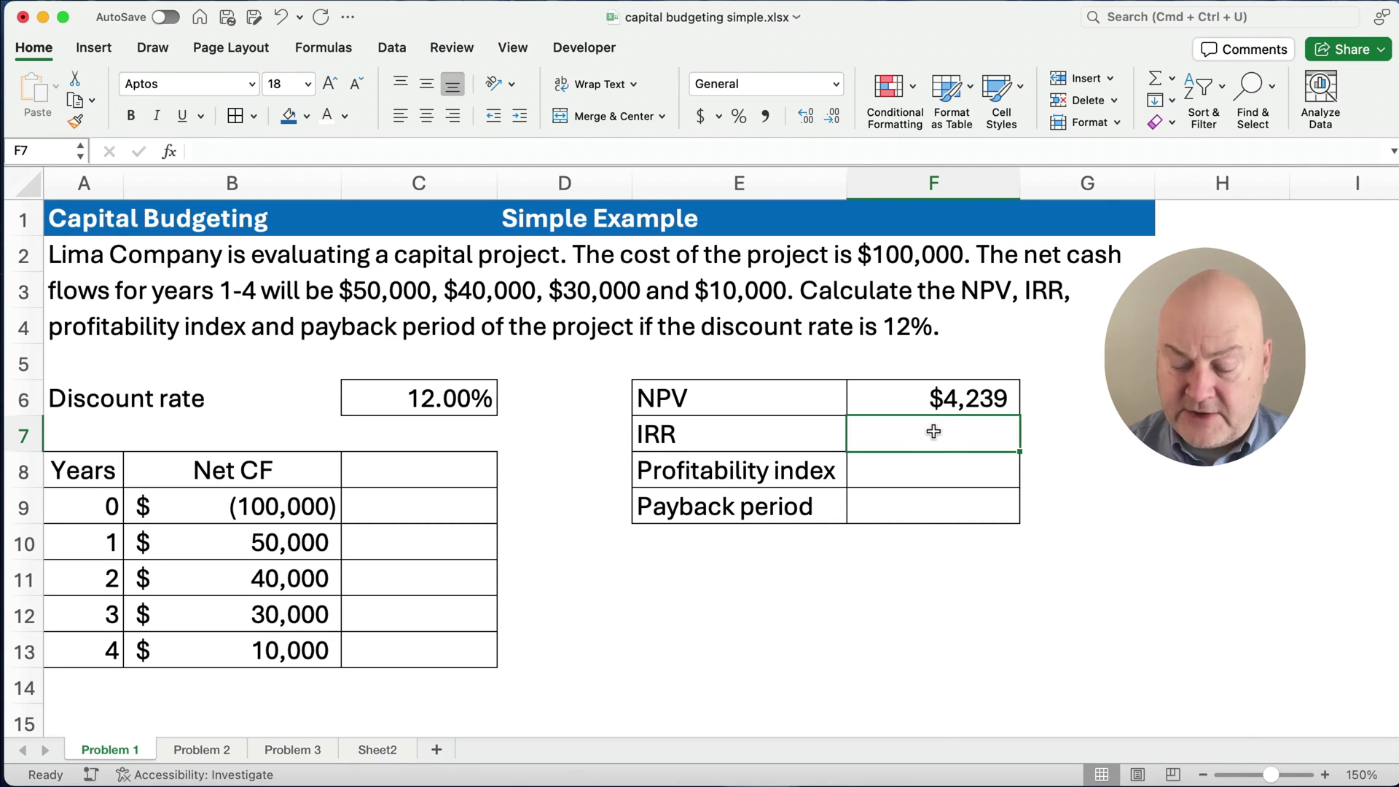
text(=ir)
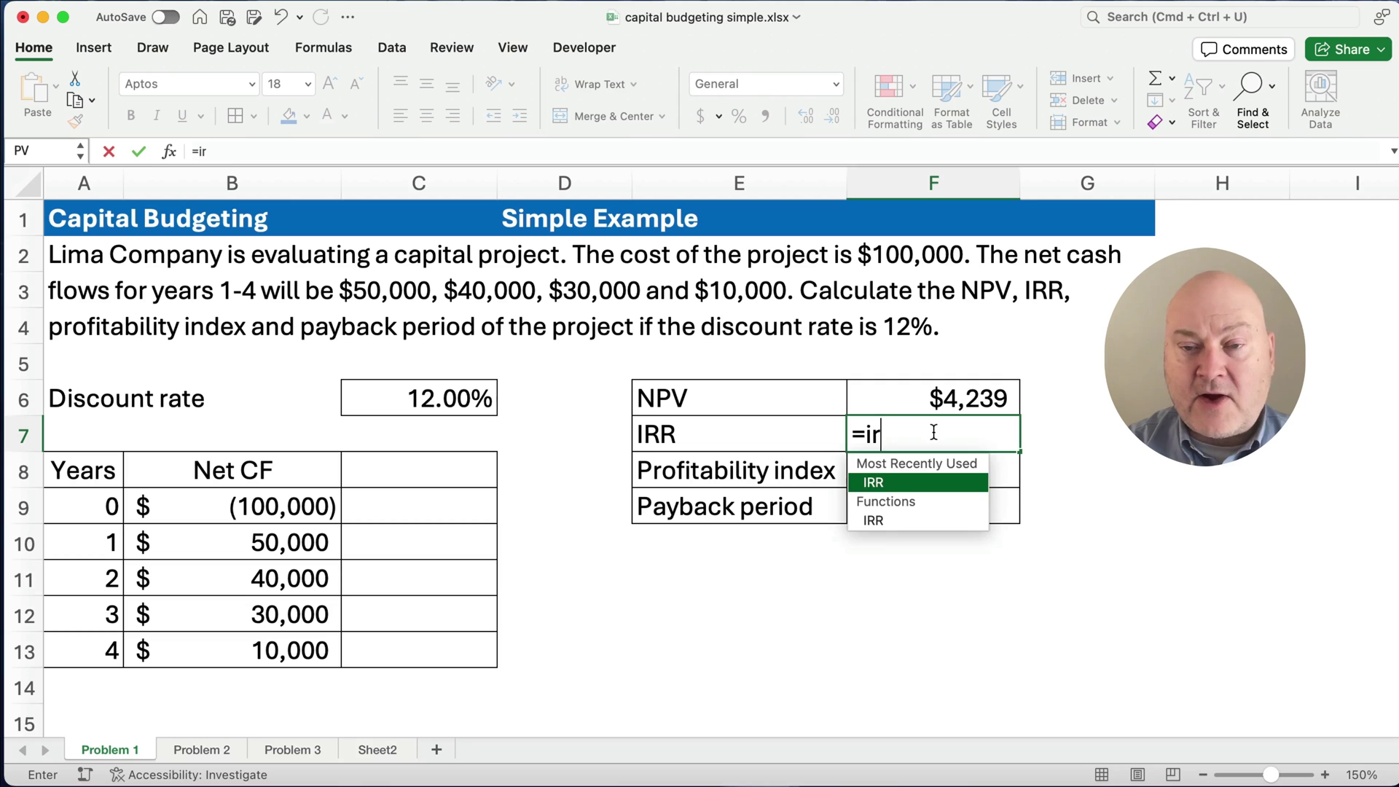
text(r()
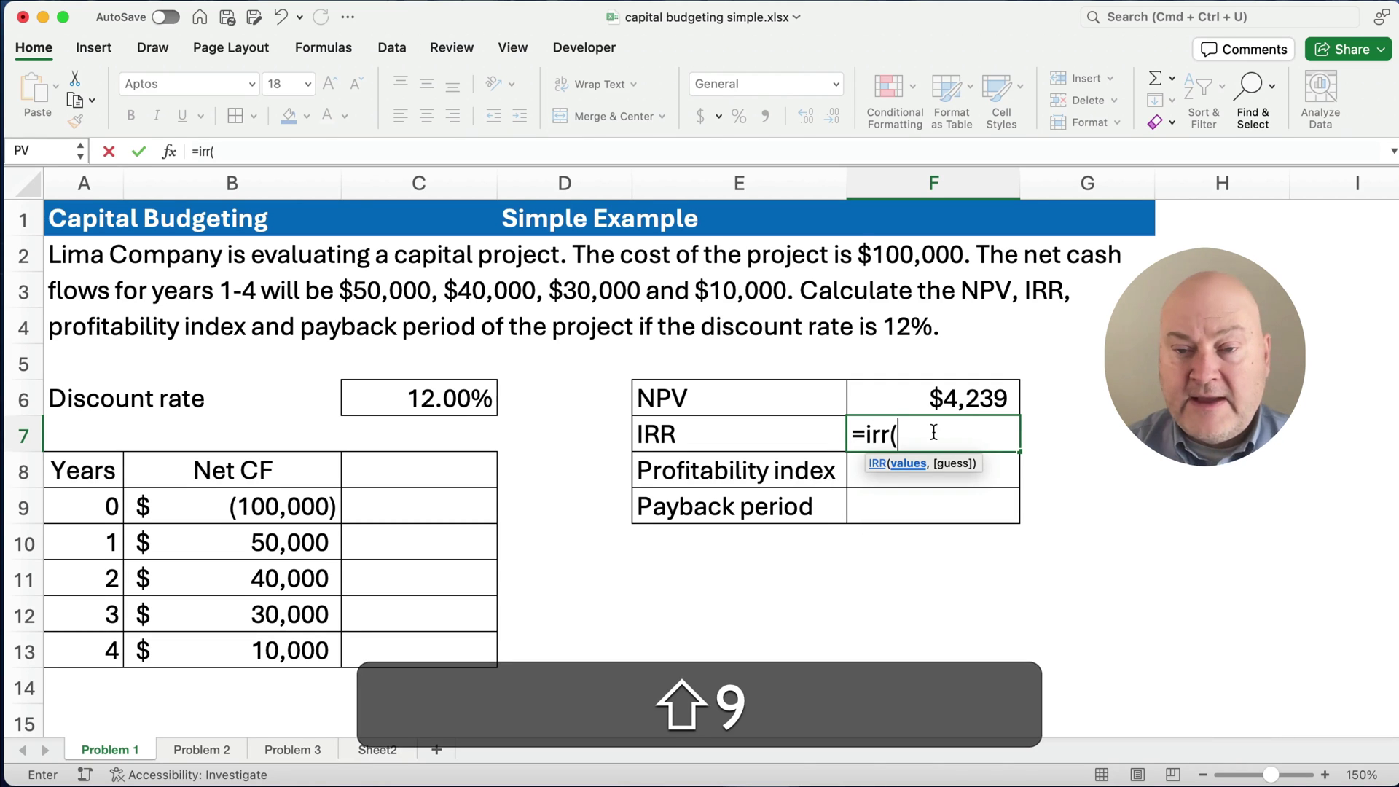
click(244, 513)
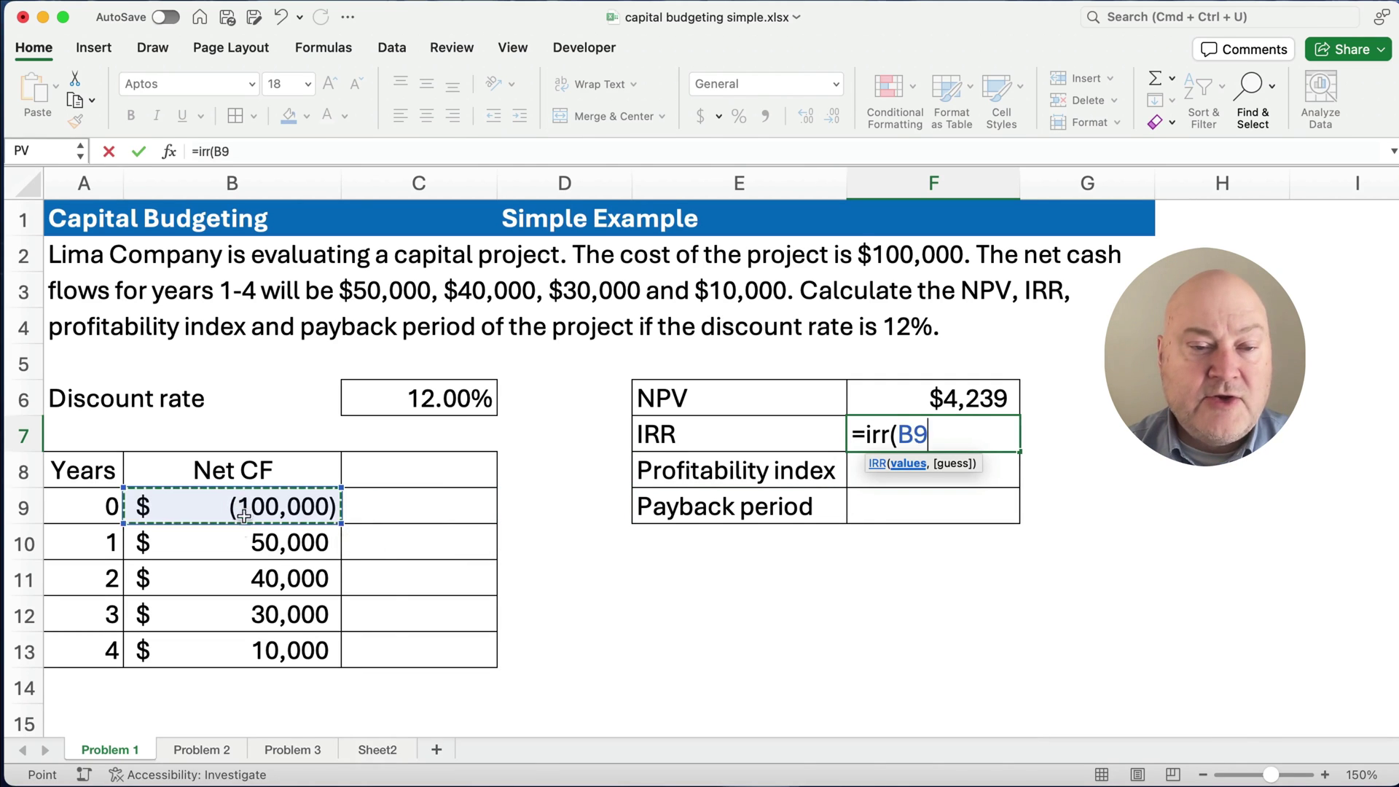
drag(244, 513, 249, 637)
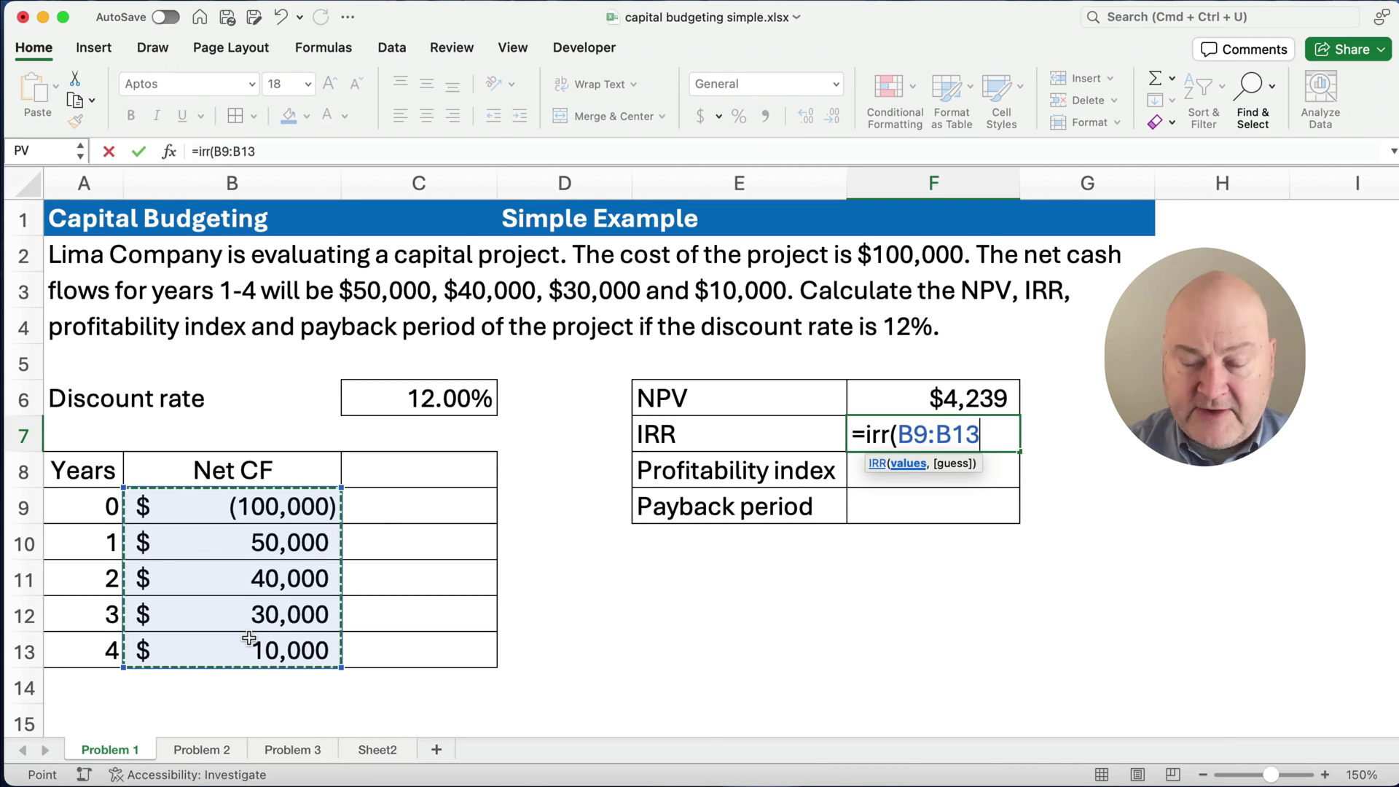
text())
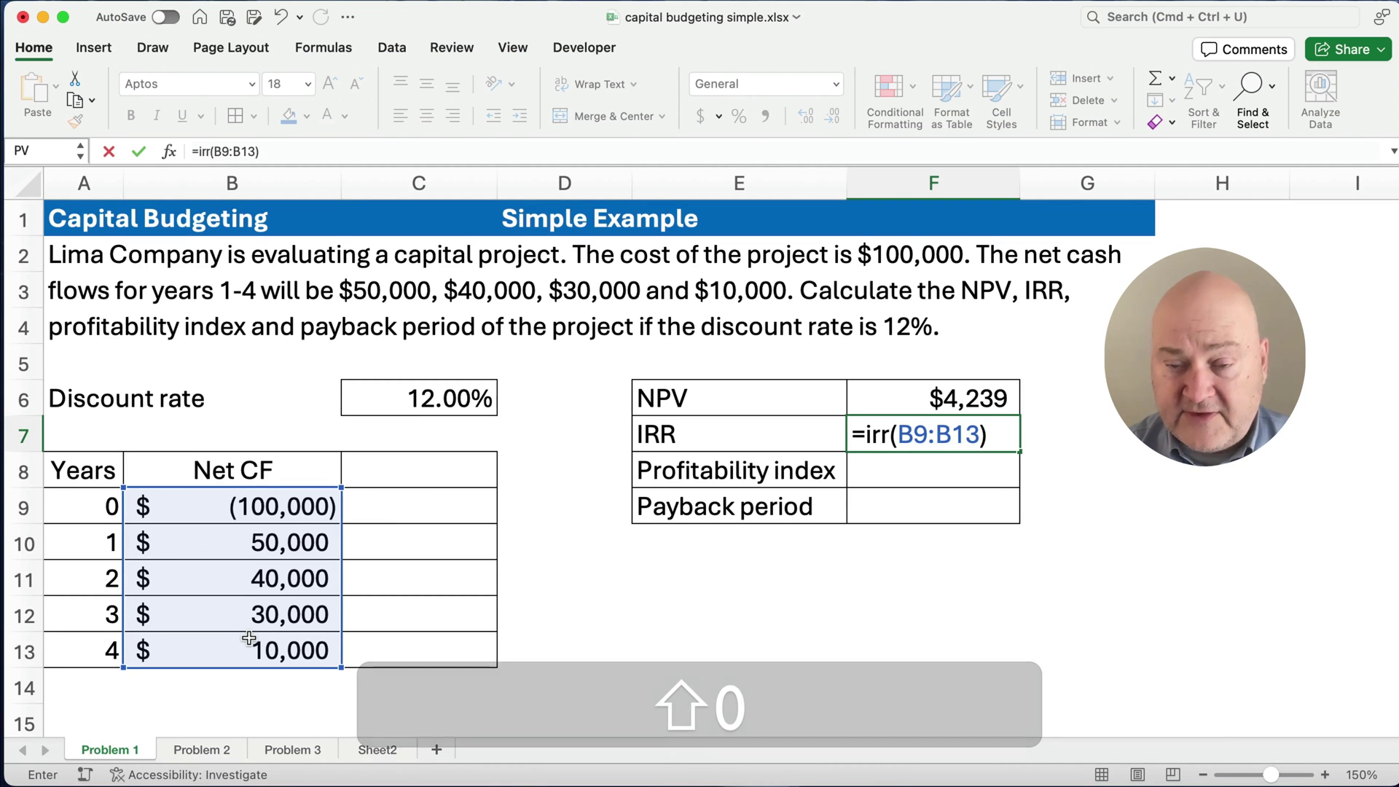
key(Return)
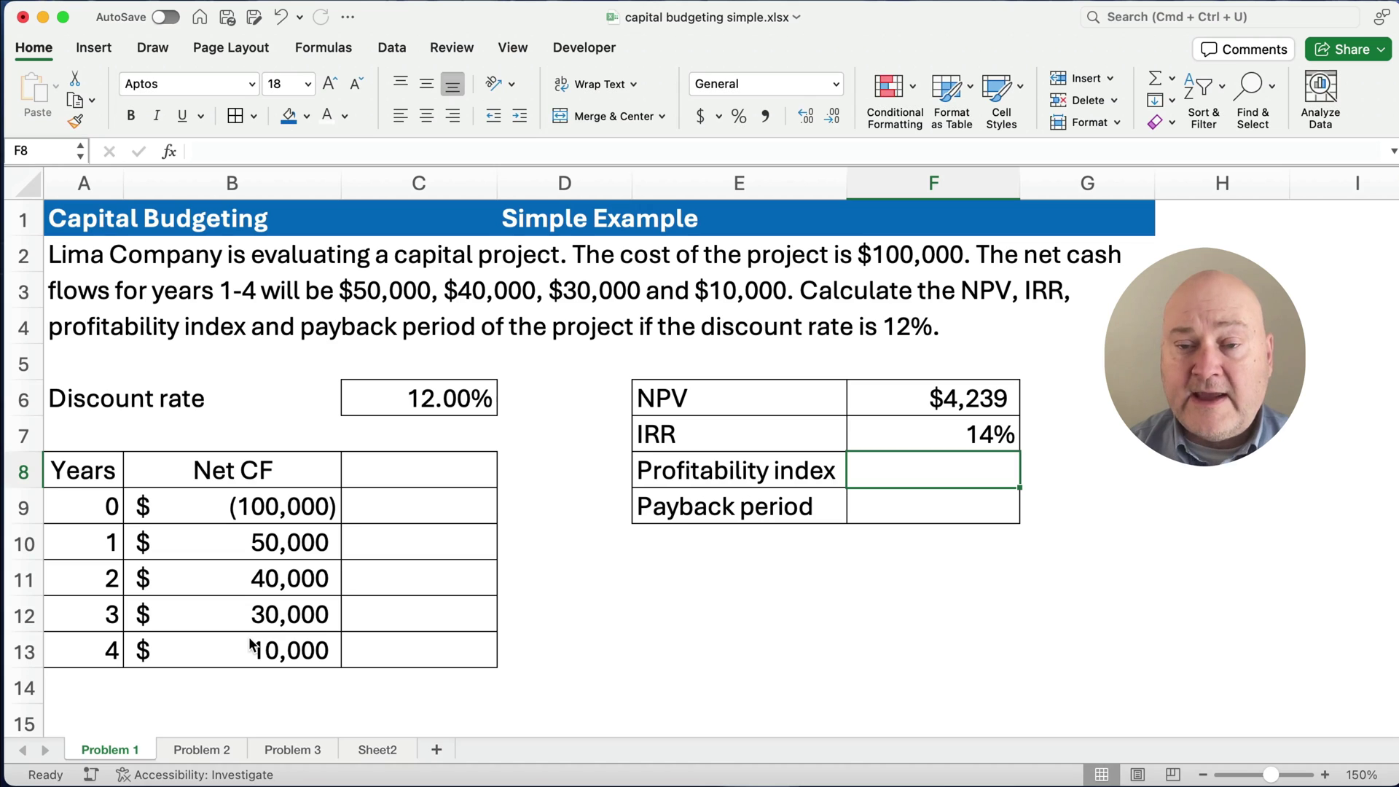
Format the IRR percentage in F7 to show two decimal places.
key(Up)
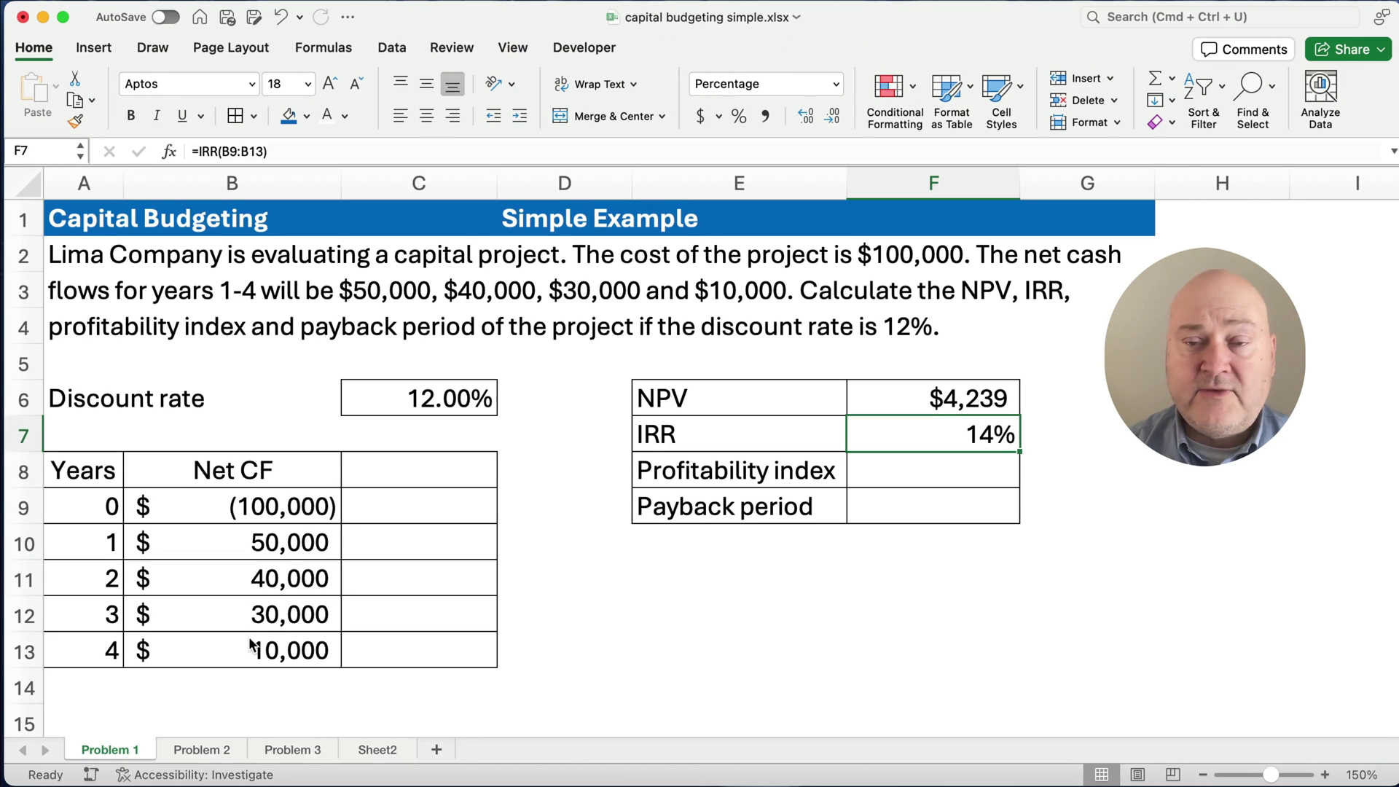
click(804, 121)
click(804, 123)
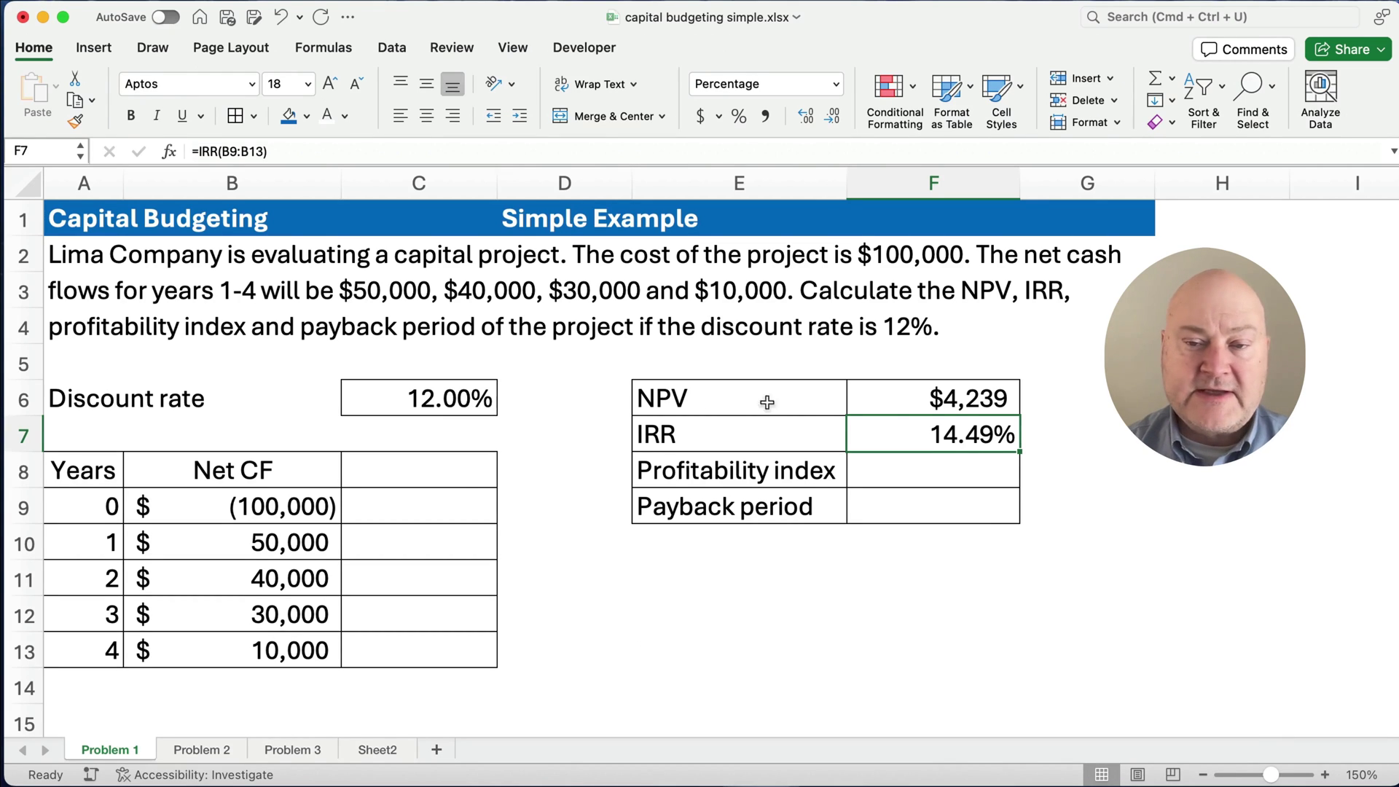
click(912, 403)
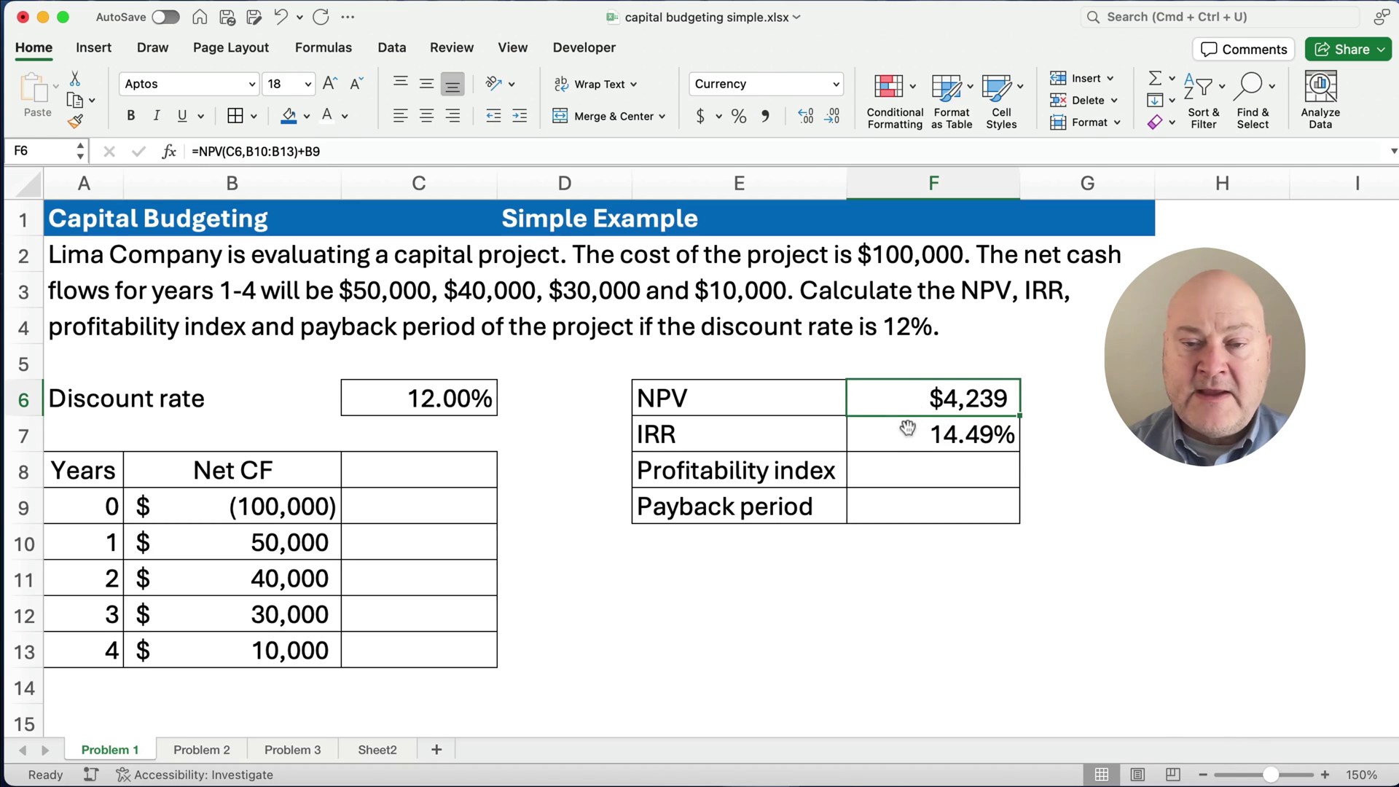
click(911, 432)
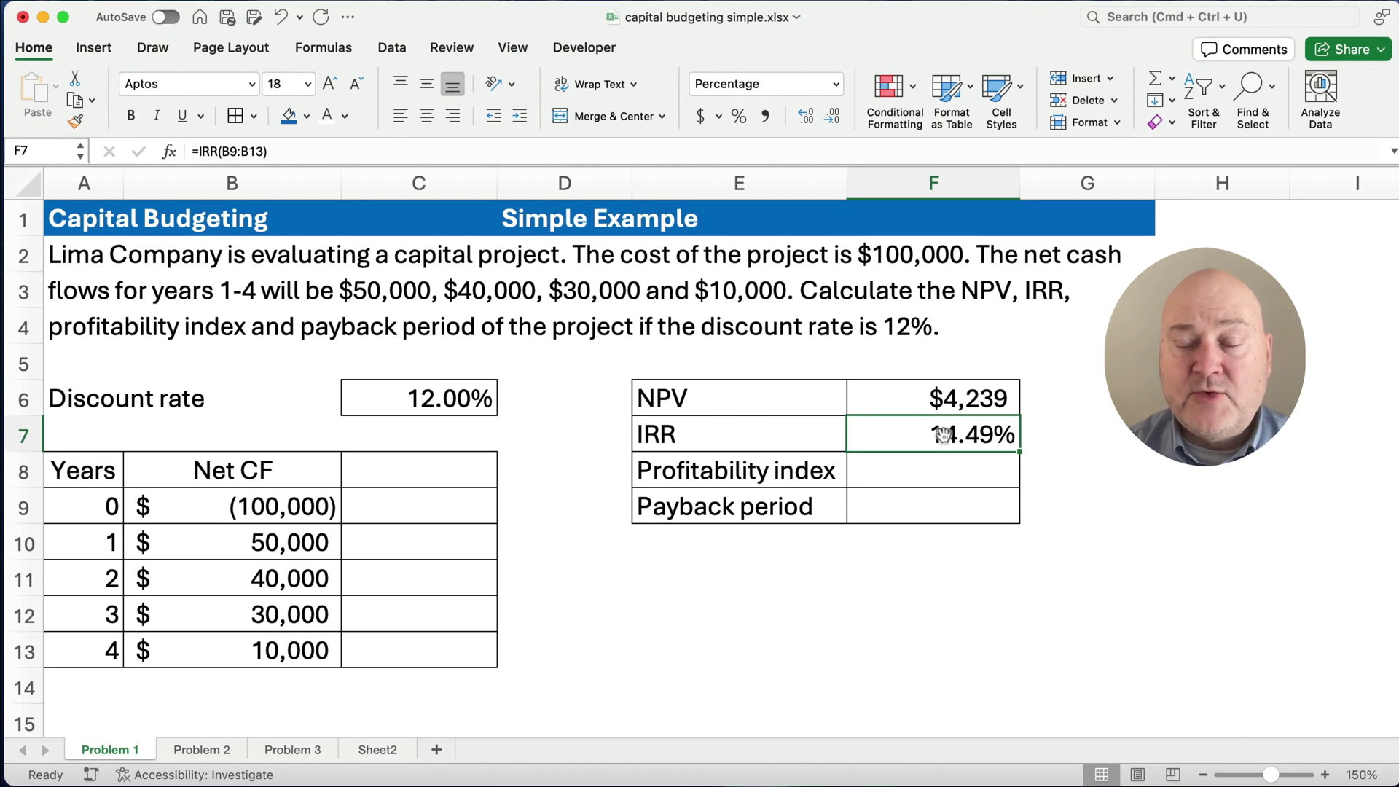
drag(1061, 396, 1078, 437)
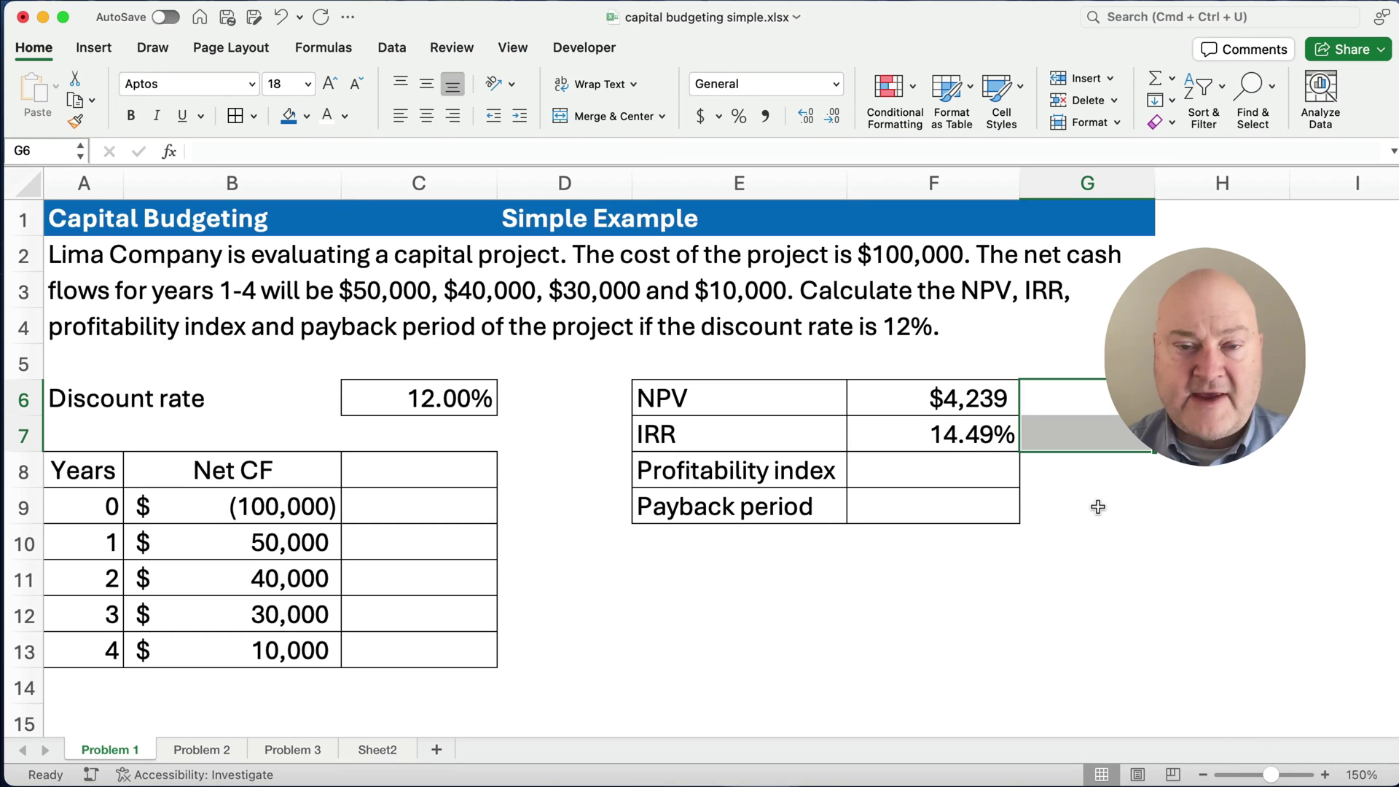
Begin an NPV function in F8 for the profitability index.
click(916, 472)
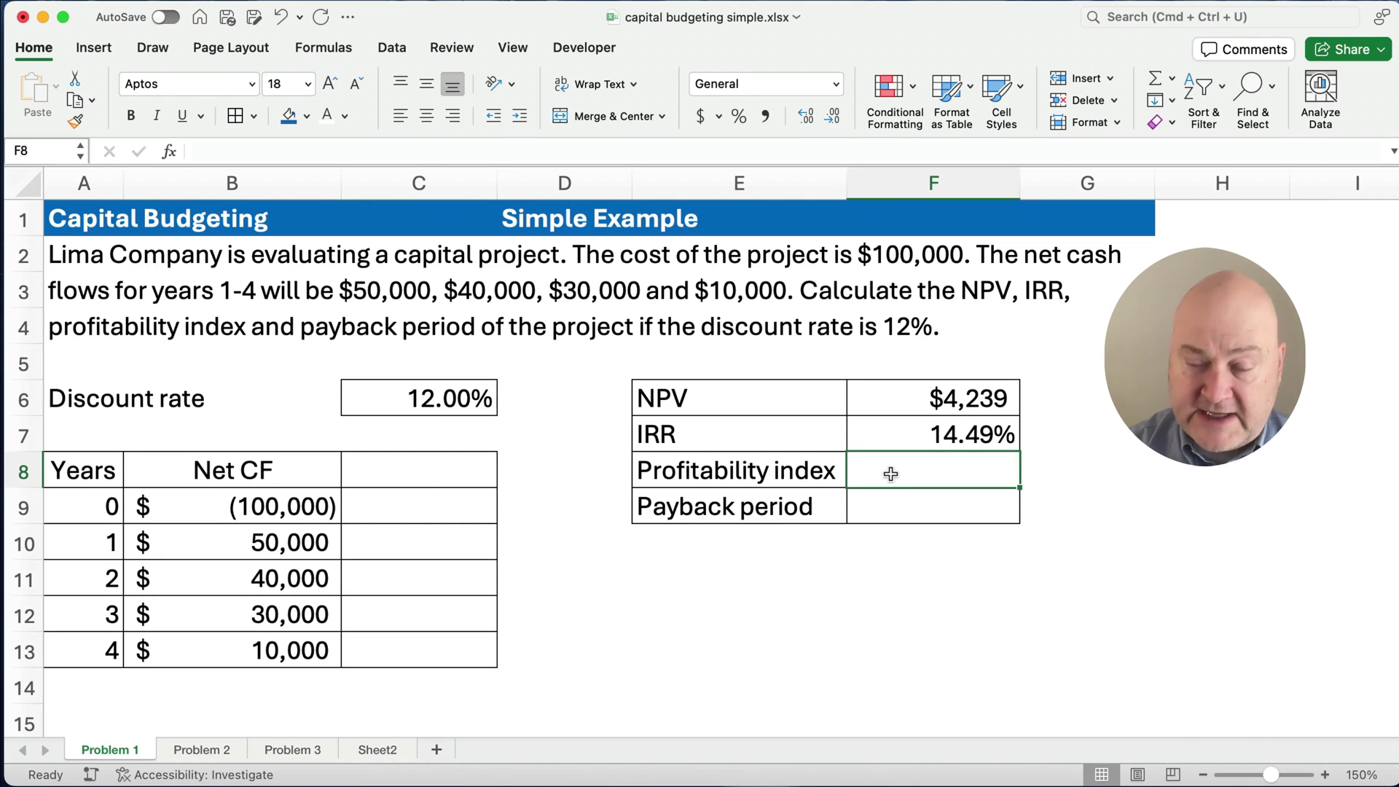
text(=npv)
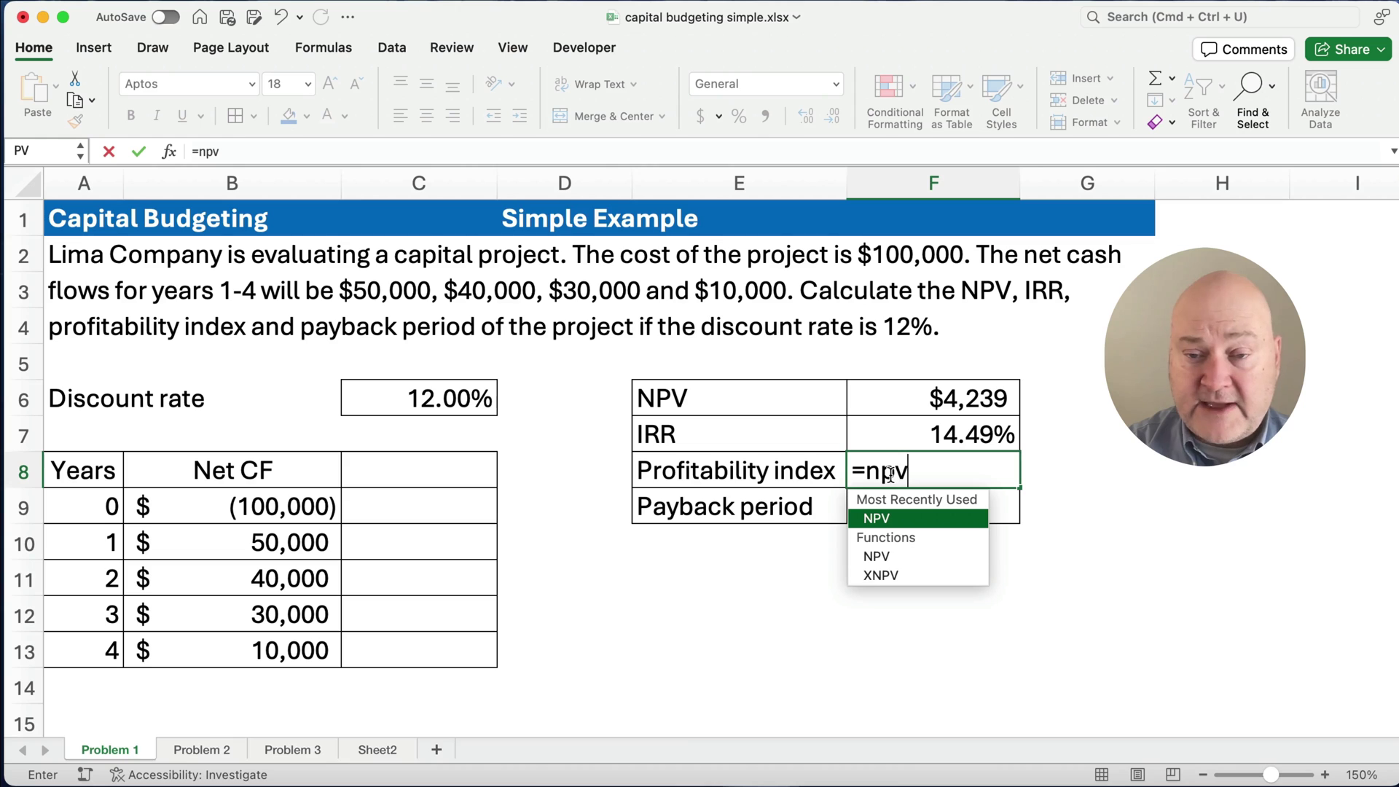
text(()
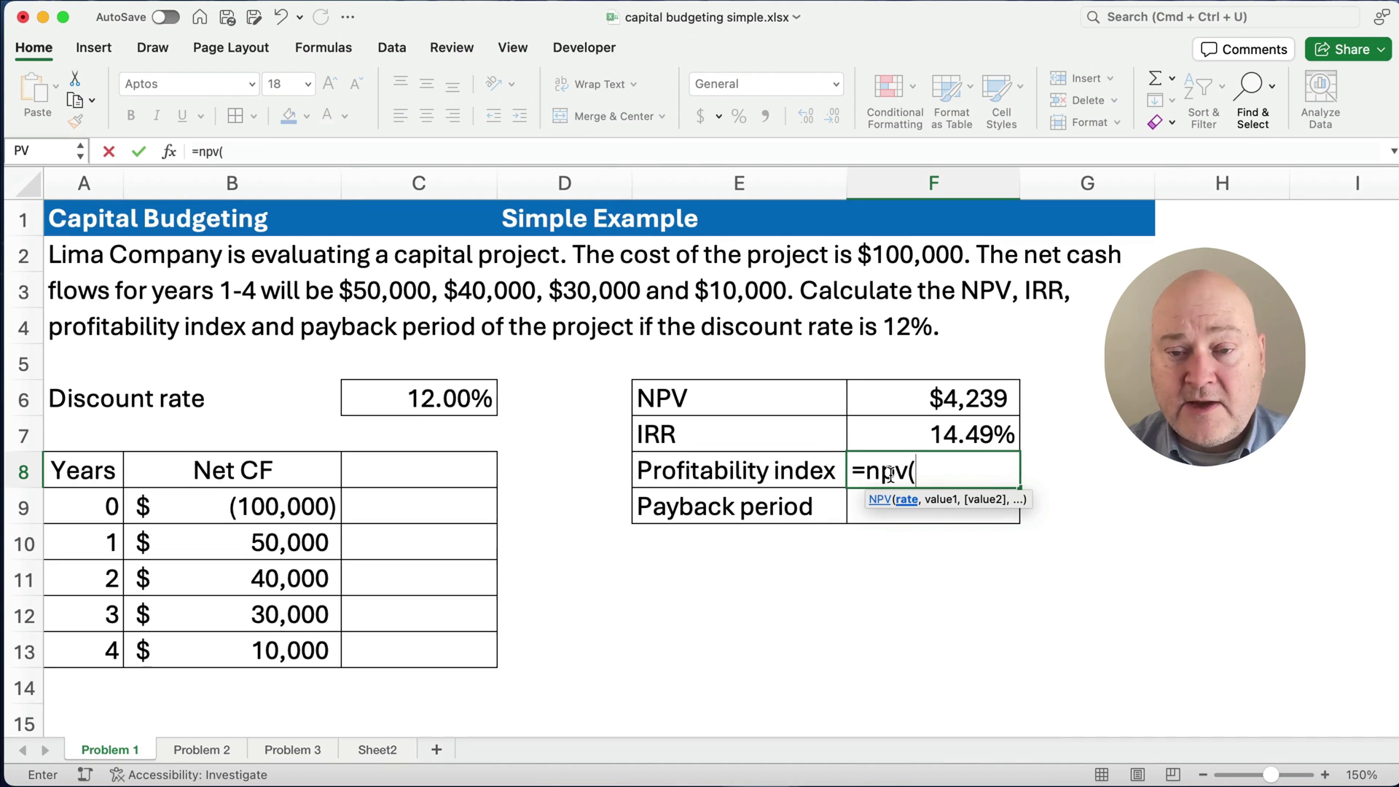
drag(286, 536, 279, 634)
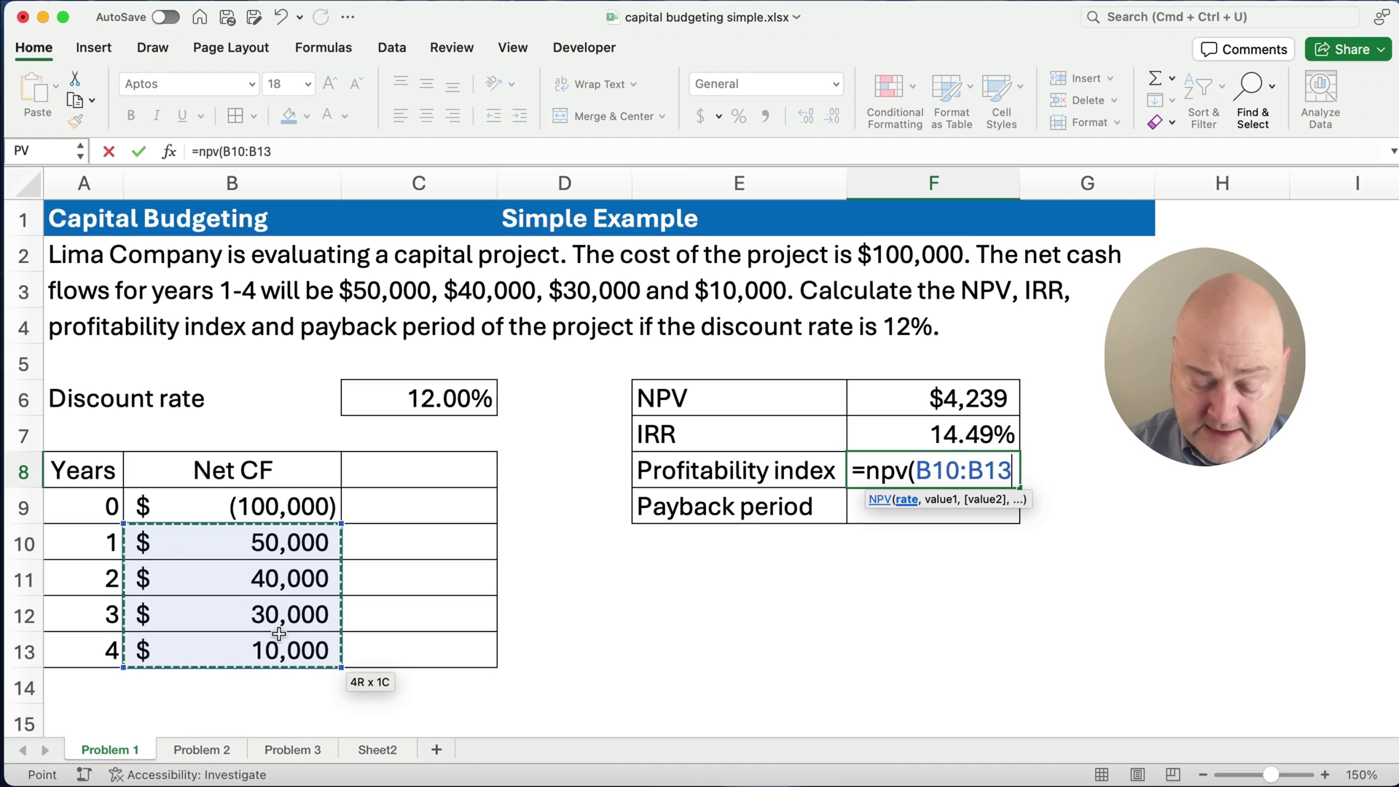
text(,)
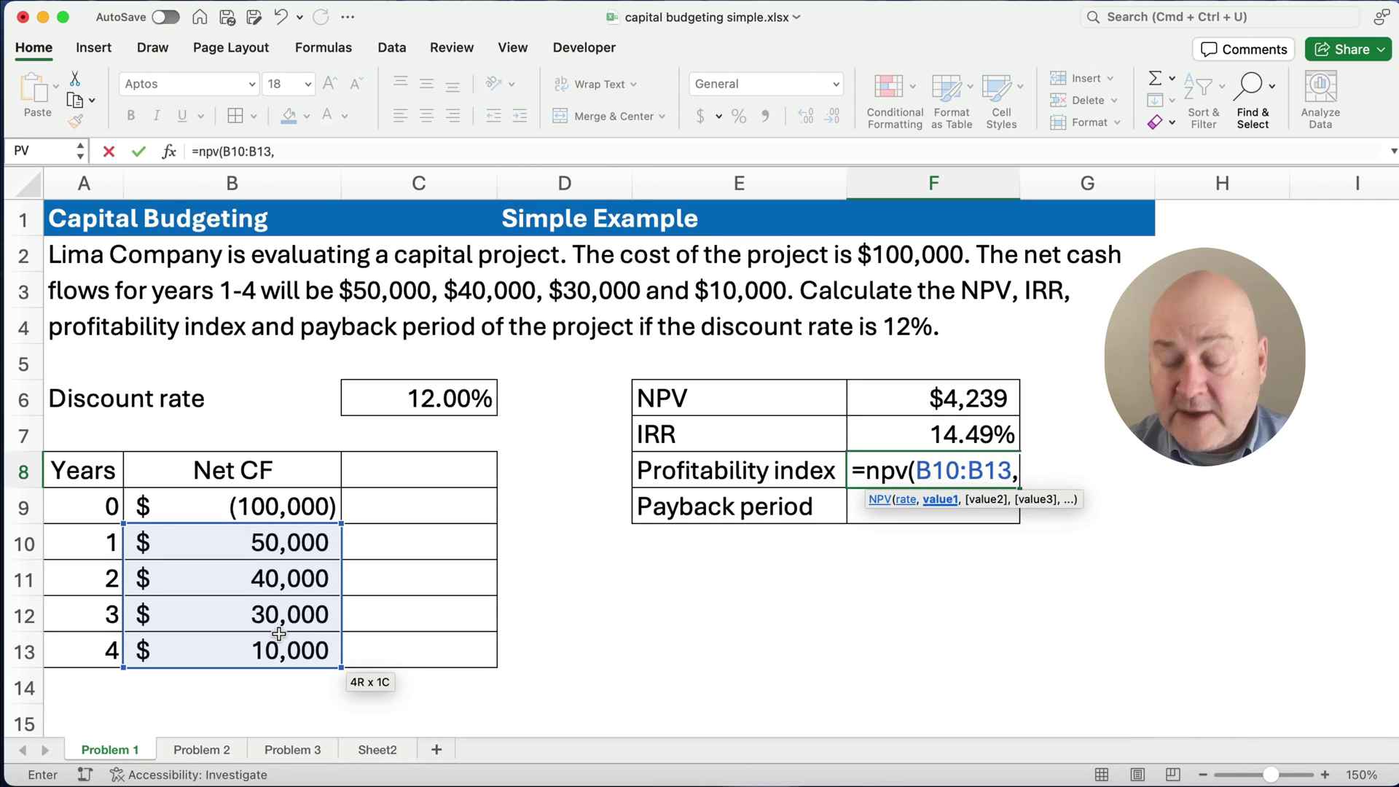
key(BackSpace)
key(BackSpace)
key(BackSpace)
key(BackSpace)
key(BackSpace)
key(BackSpace)
key(BackSpace)
key(BackSpace)
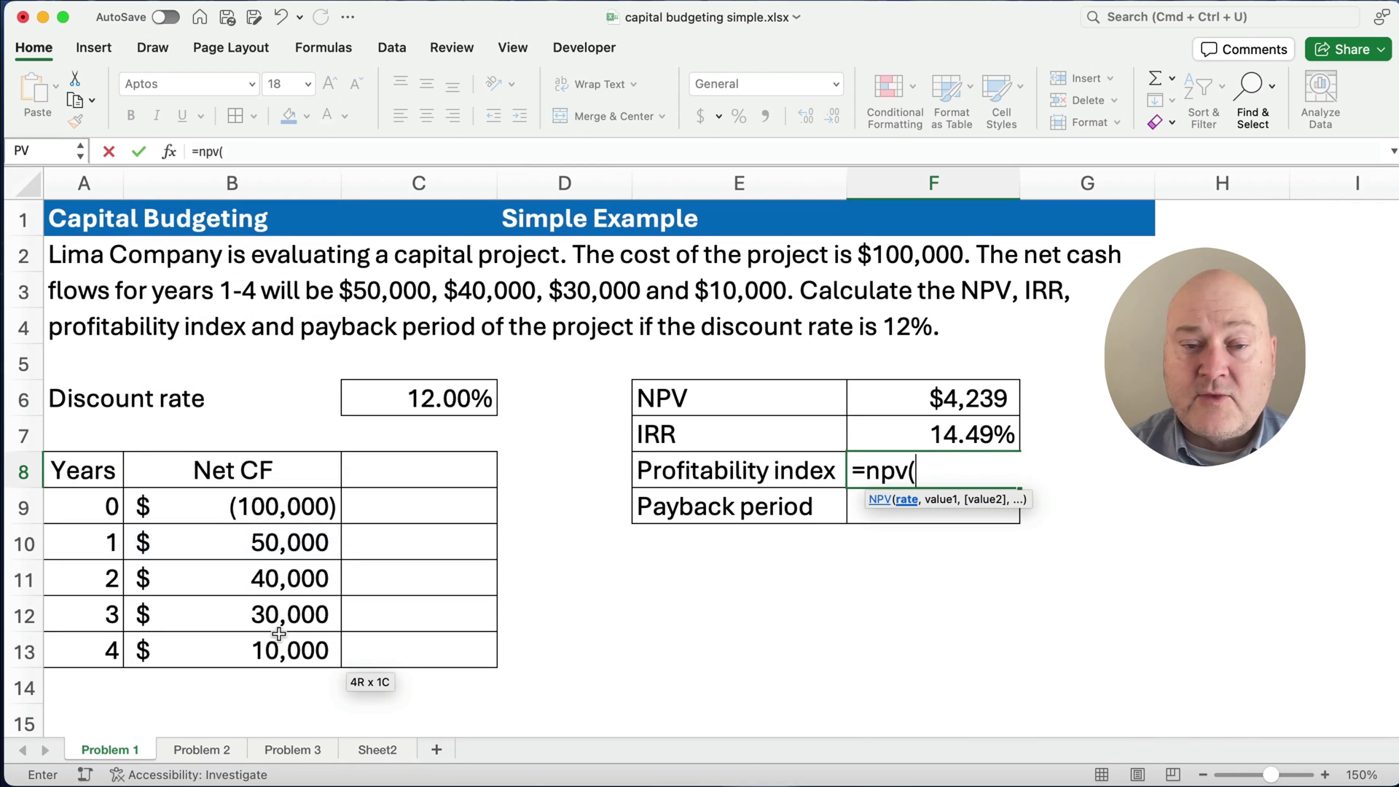
Complete the F8 formula as =NPV(C6,B10:B13), using the discount rate and the year 1 to 4 cash flows.
click(451, 404)
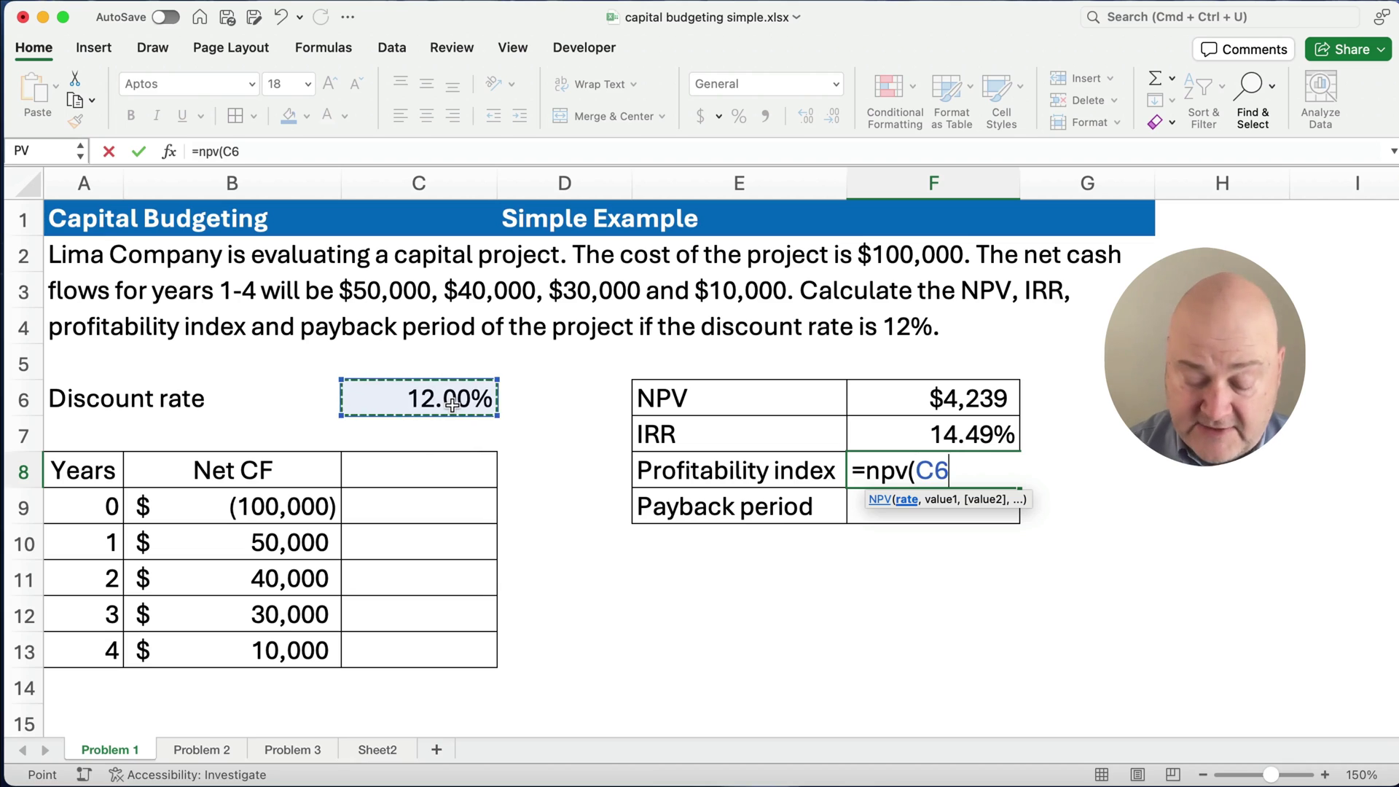
text(,)
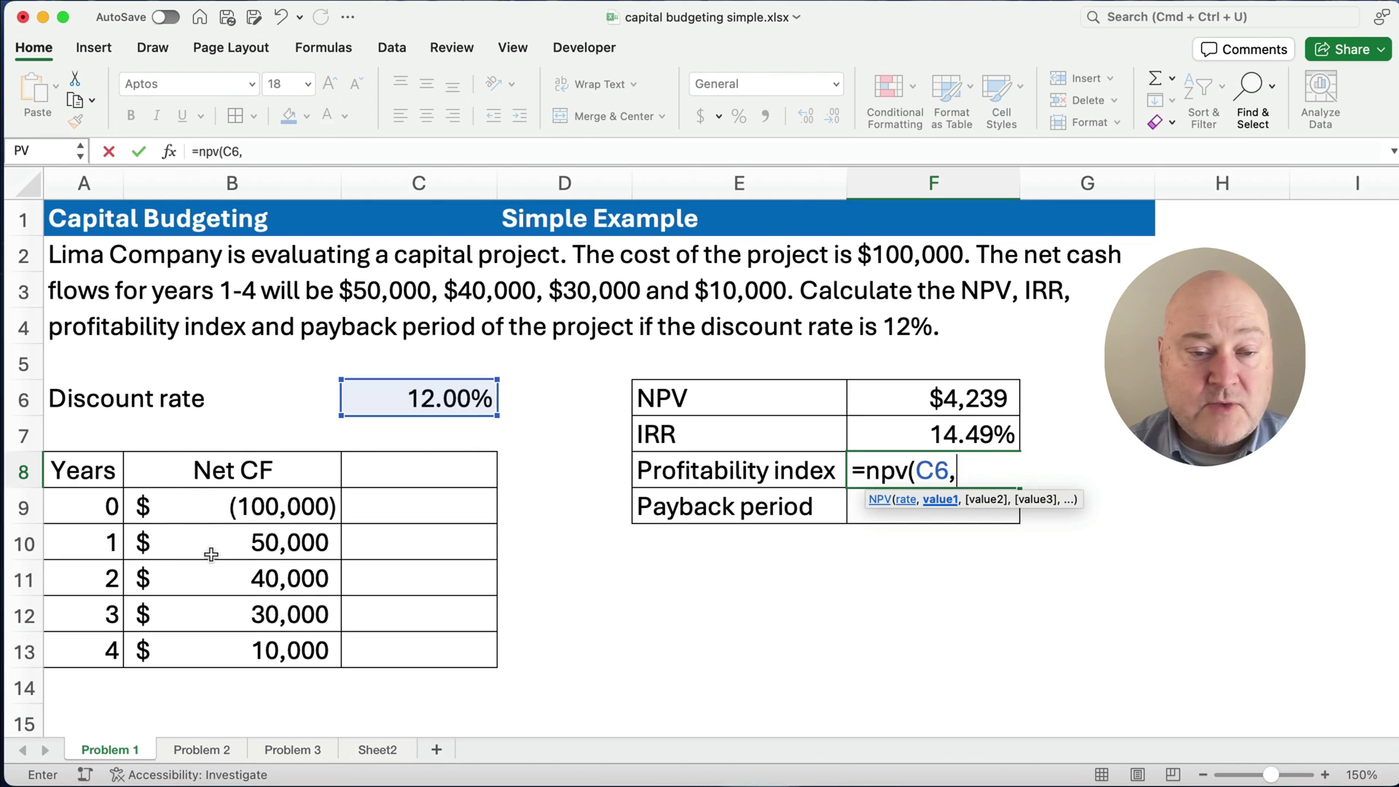
drag(211, 554, 225, 635)
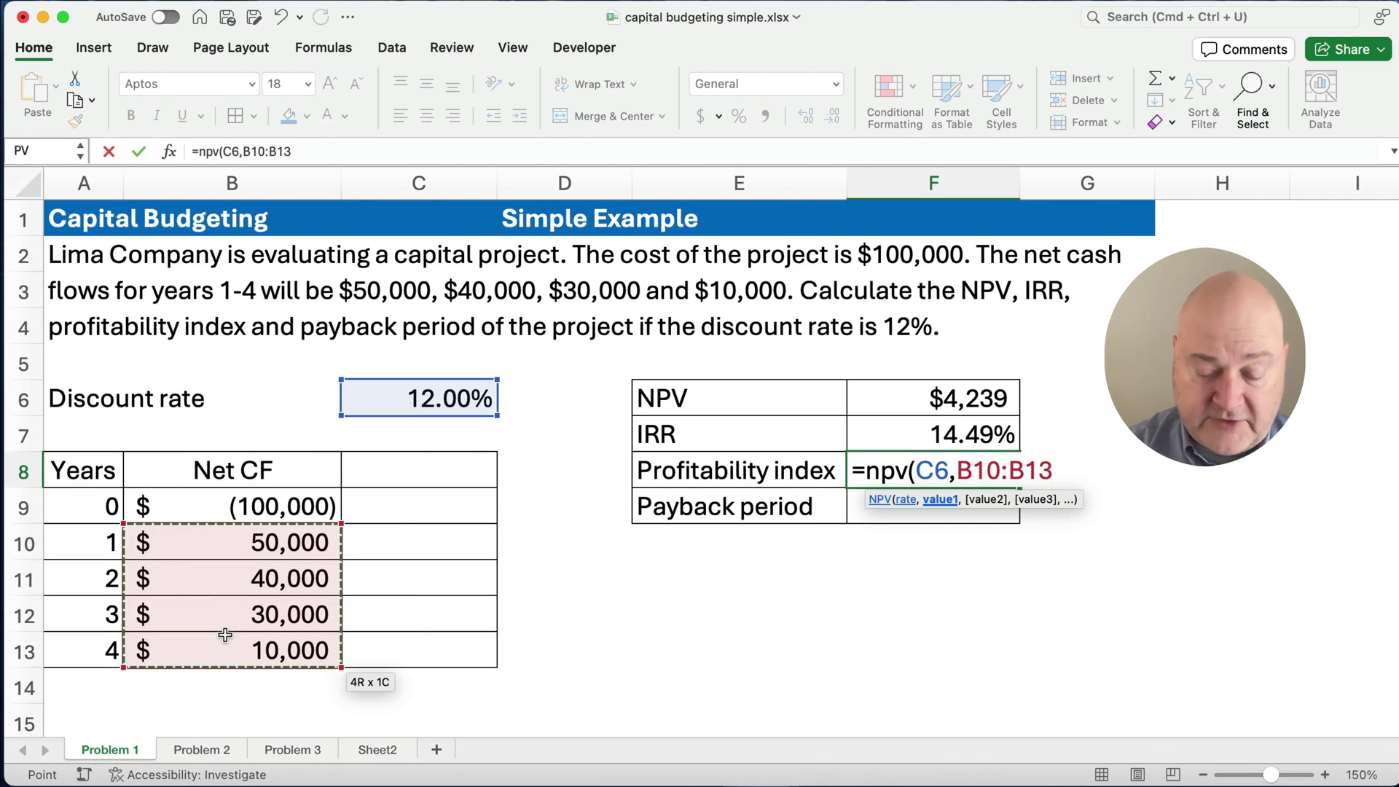
text())
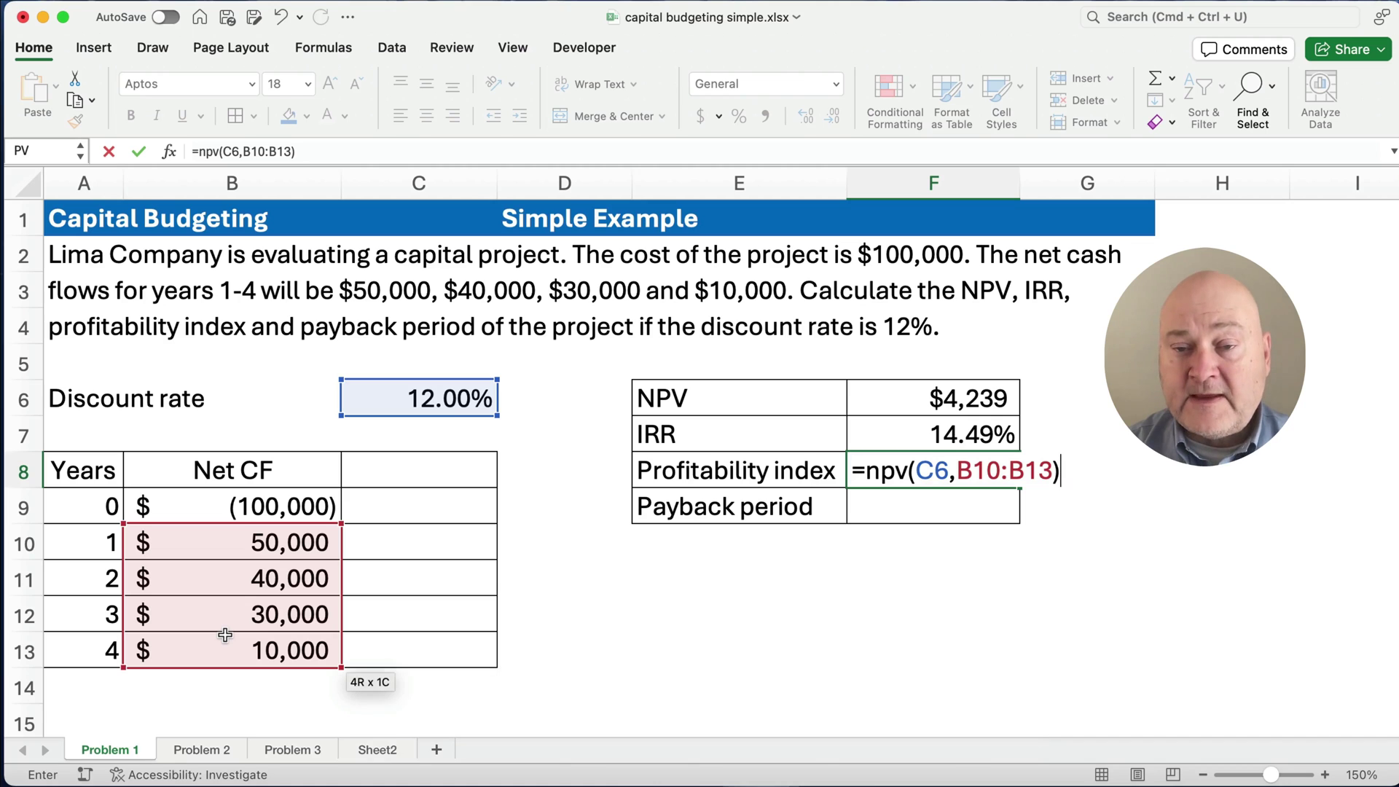
key(Return)
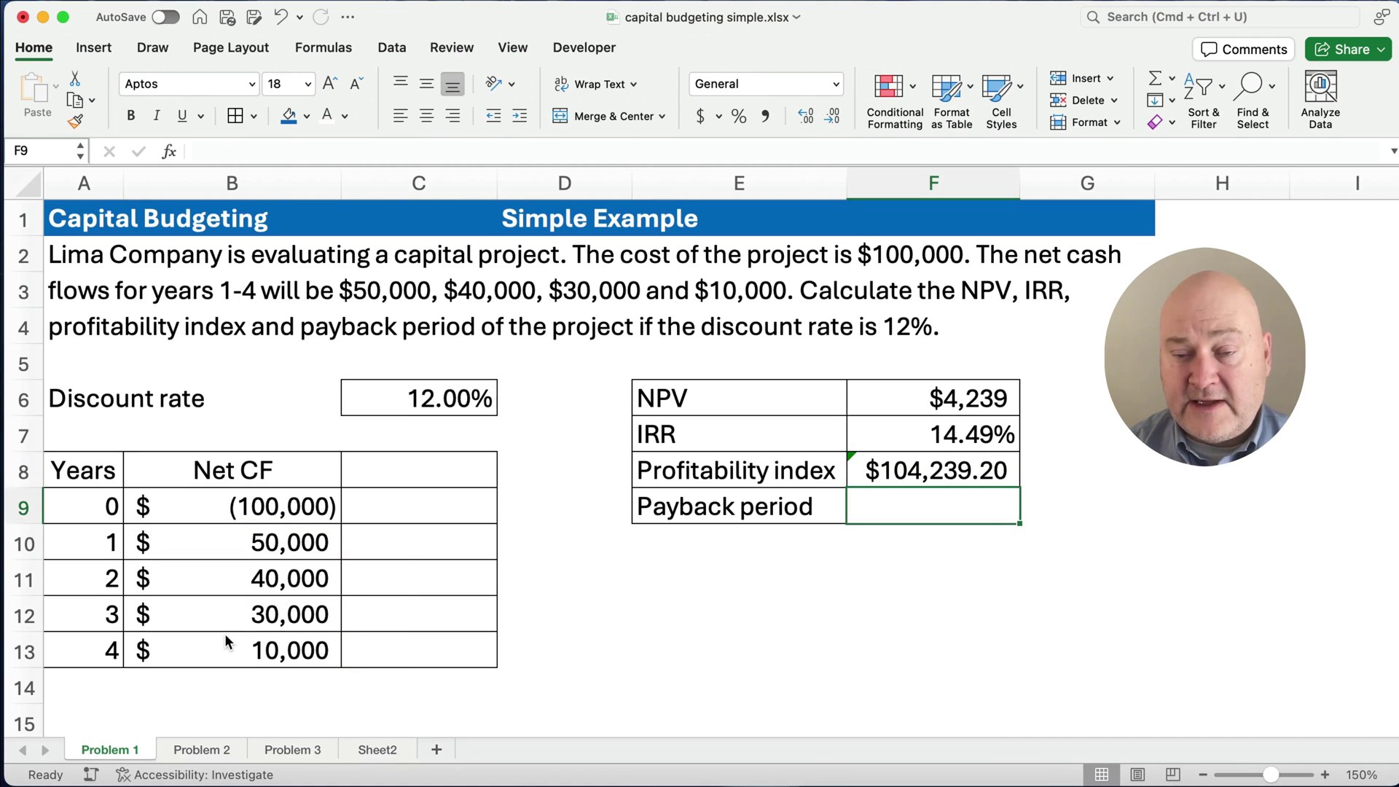
Divide the F8 formula by the negated year 0 outlay, making it =NPV(C6,B10:B13)/-B9, and format the result in comma style.
key(Up)
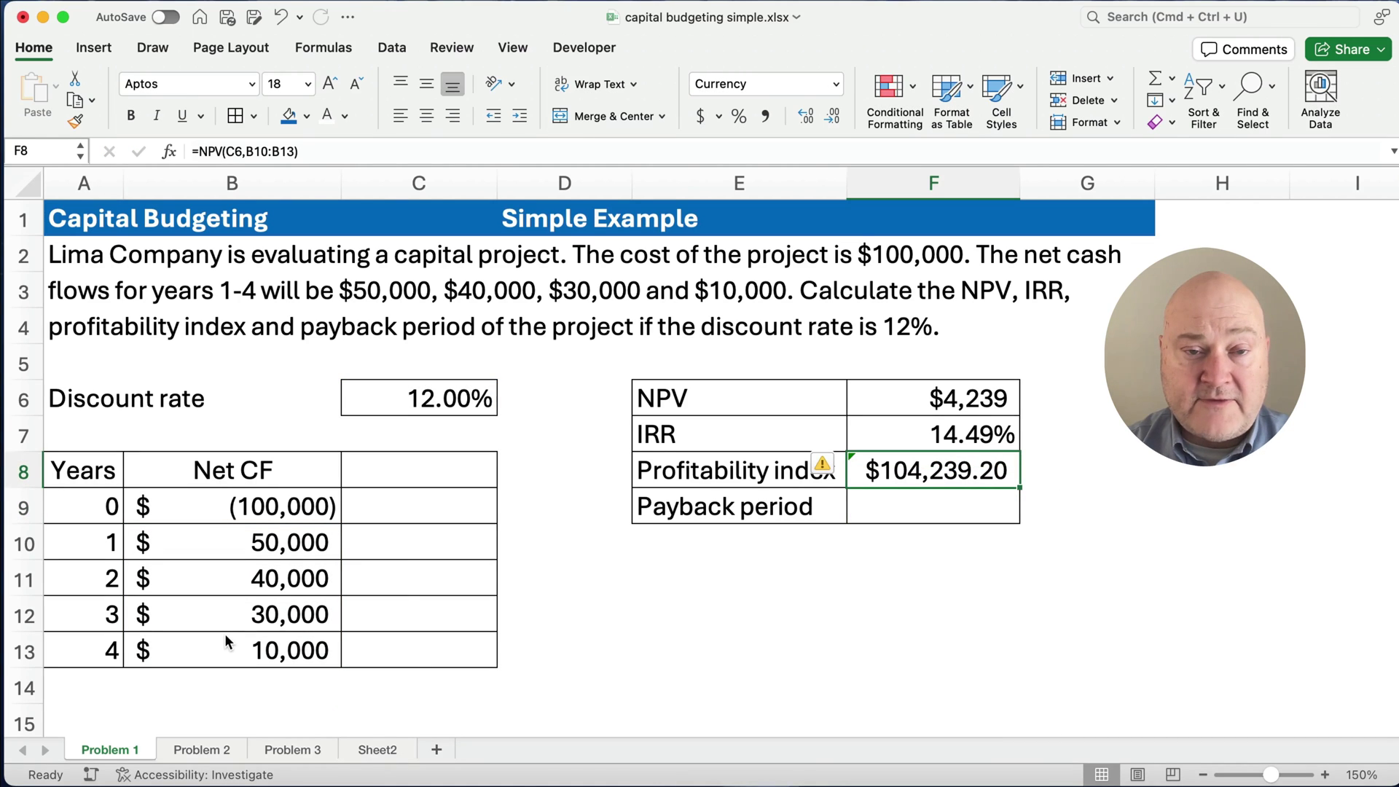
click(325, 152)
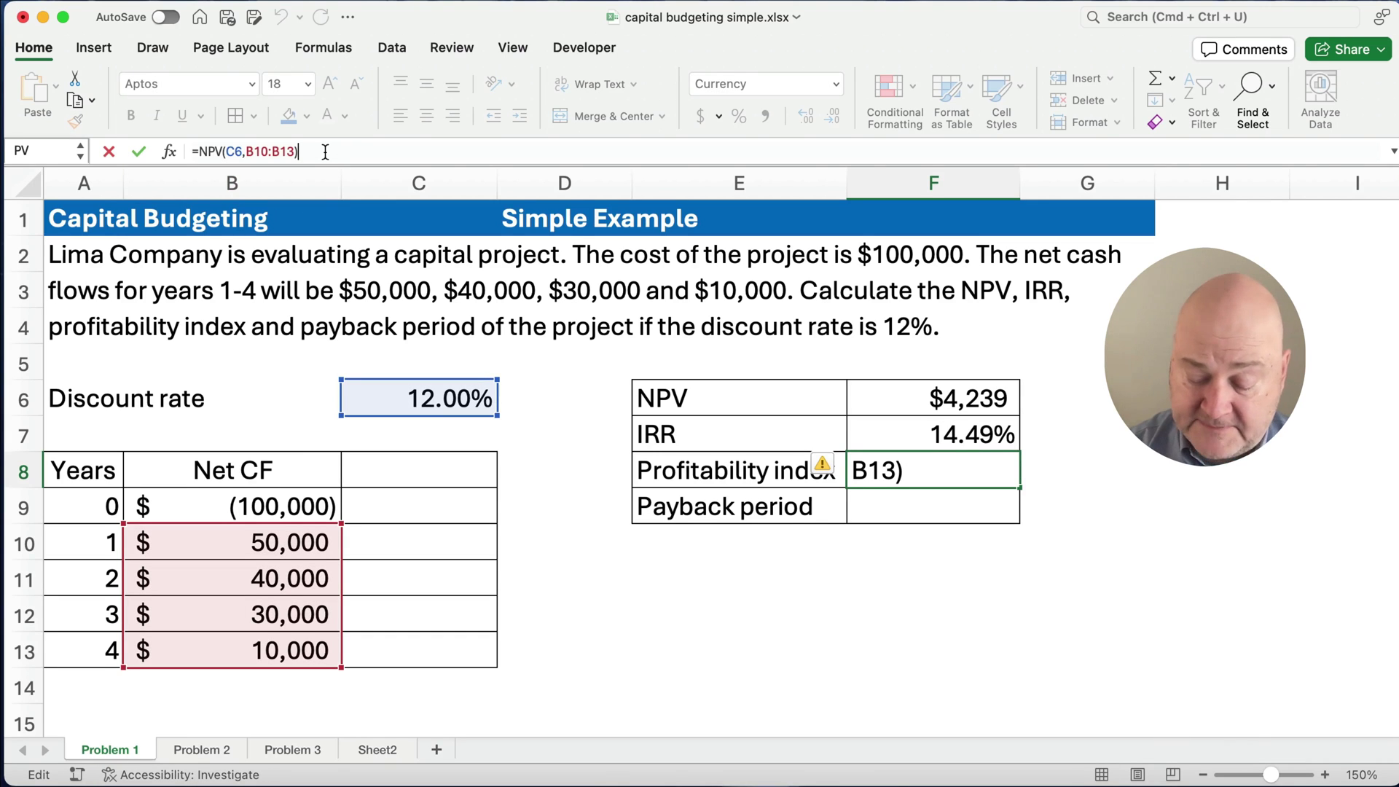
text(/-)
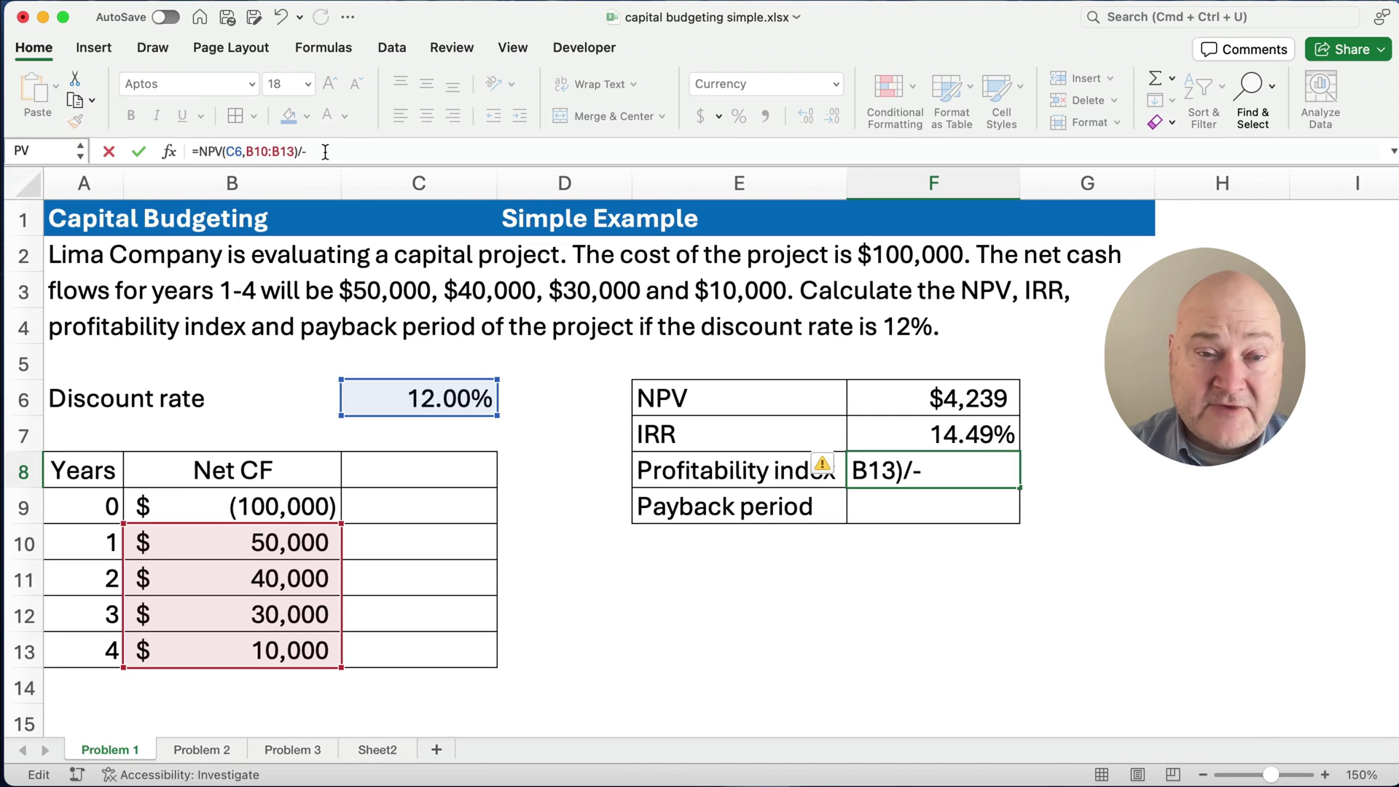
click(264, 506)
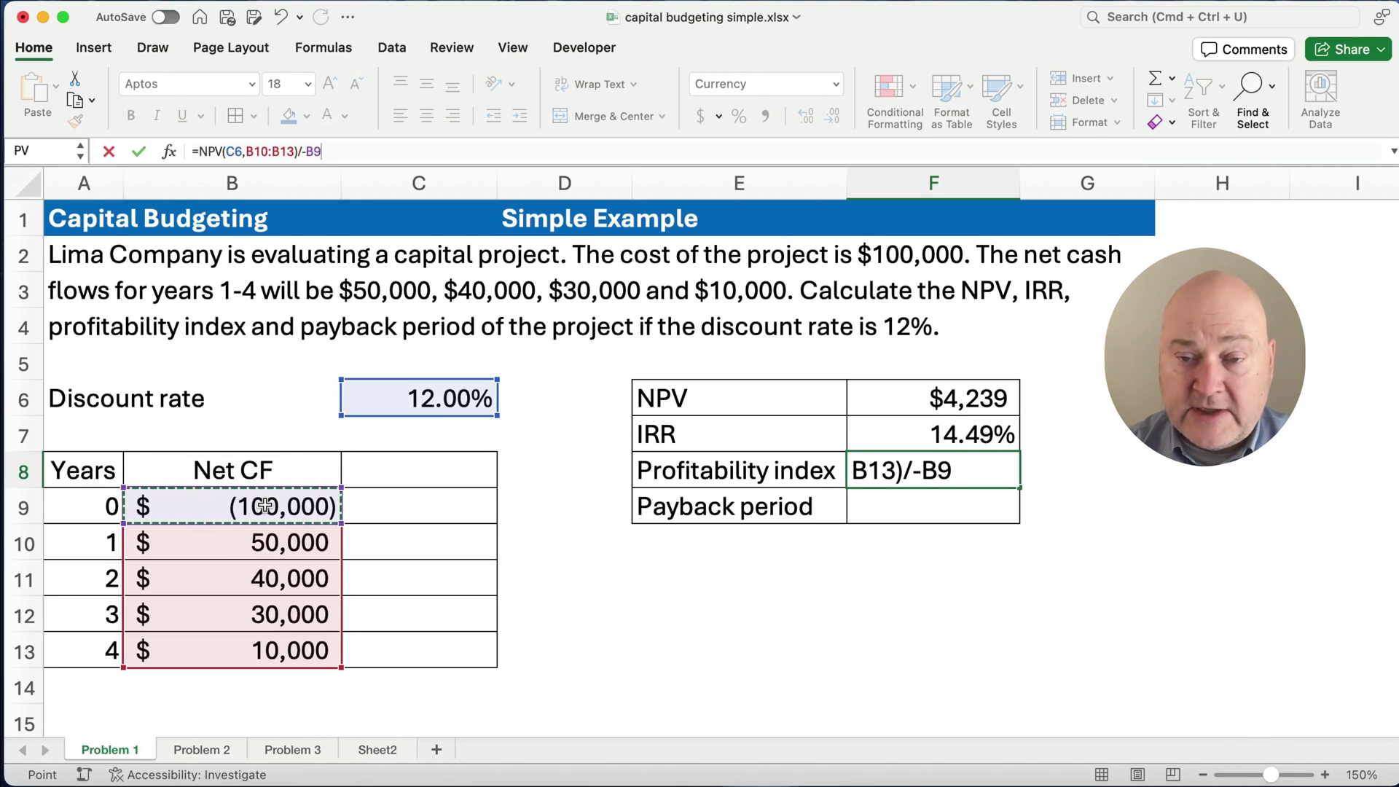
key(Return)
key(Up)
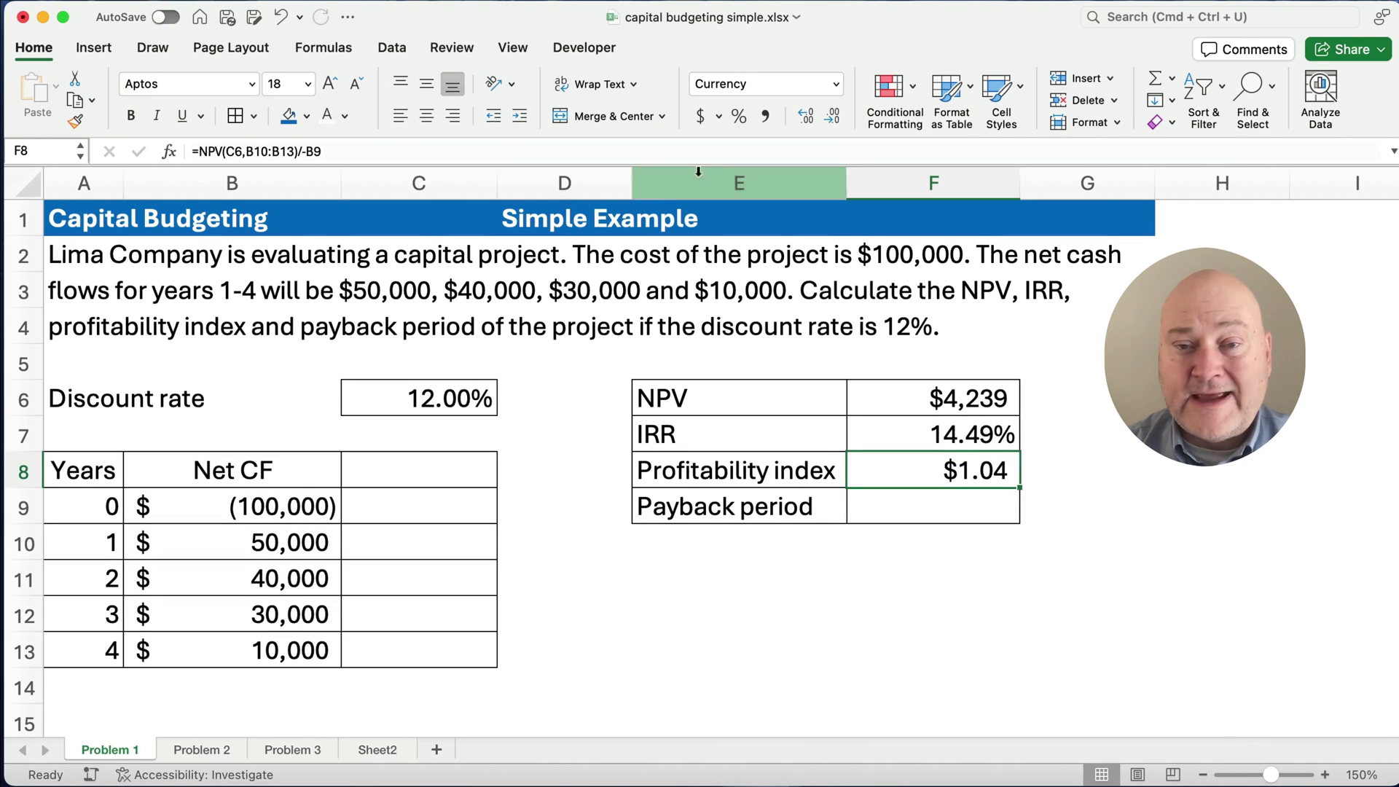
click(763, 114)
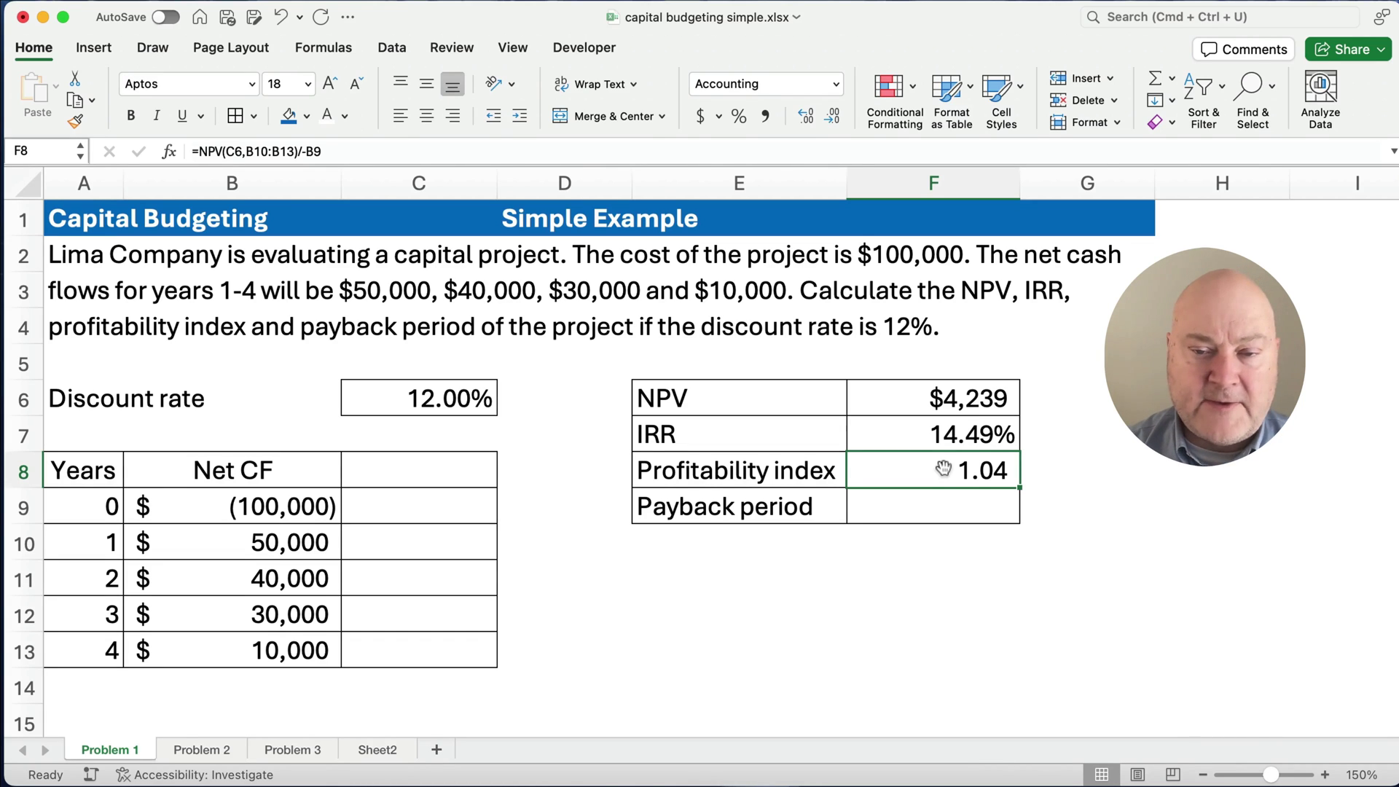
Enter the heading Cumulative CF in C8 and fit the width of column C to the heading.
click(921, 506)
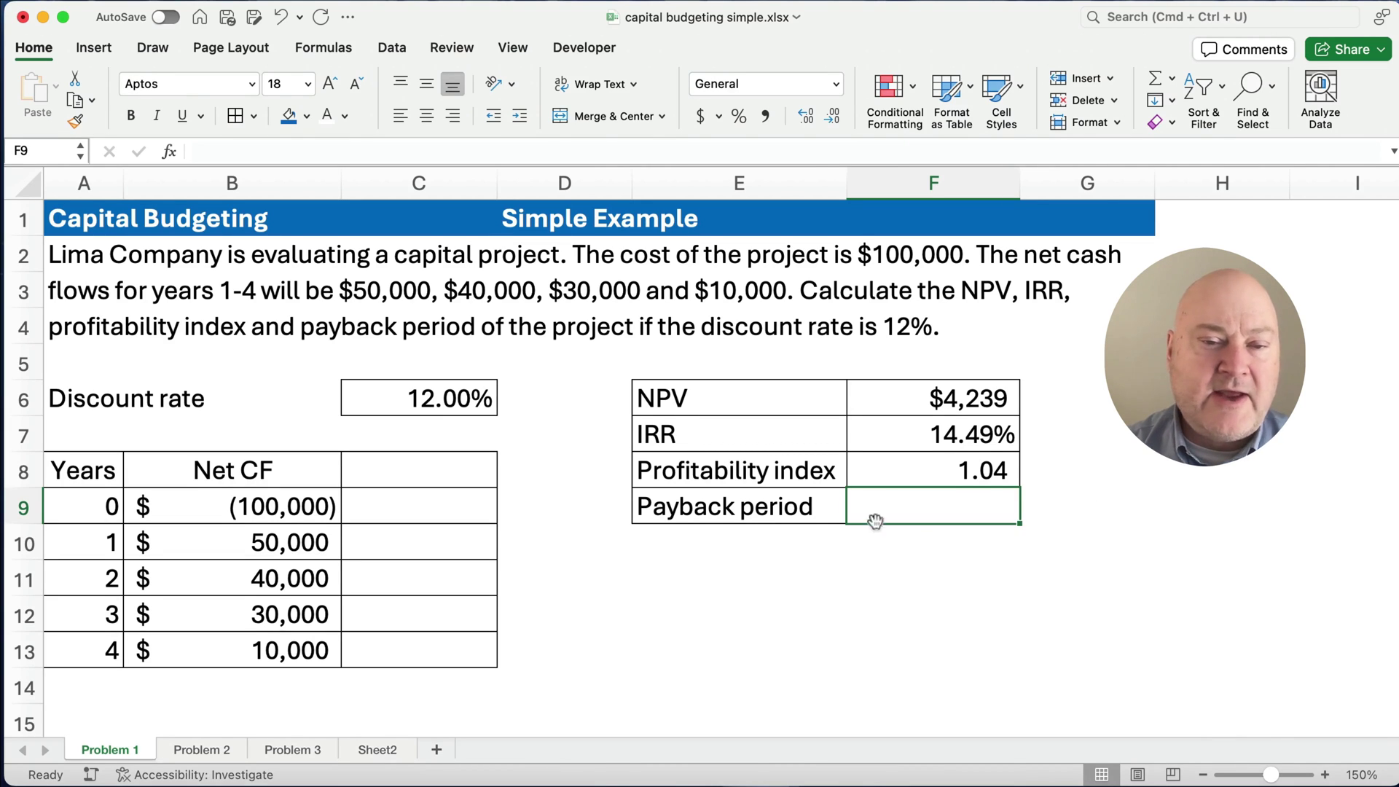
click(432, 469)
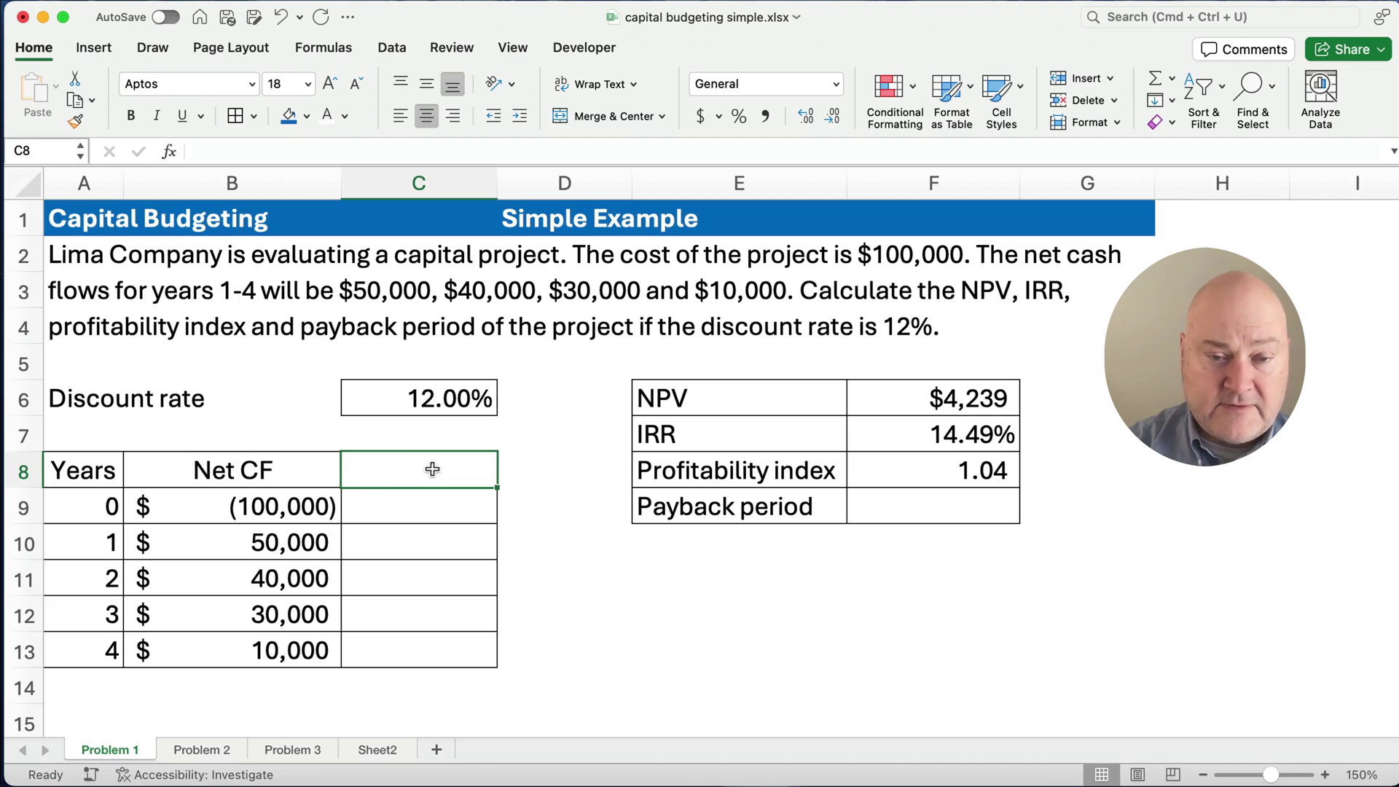
text(Cumulativ)
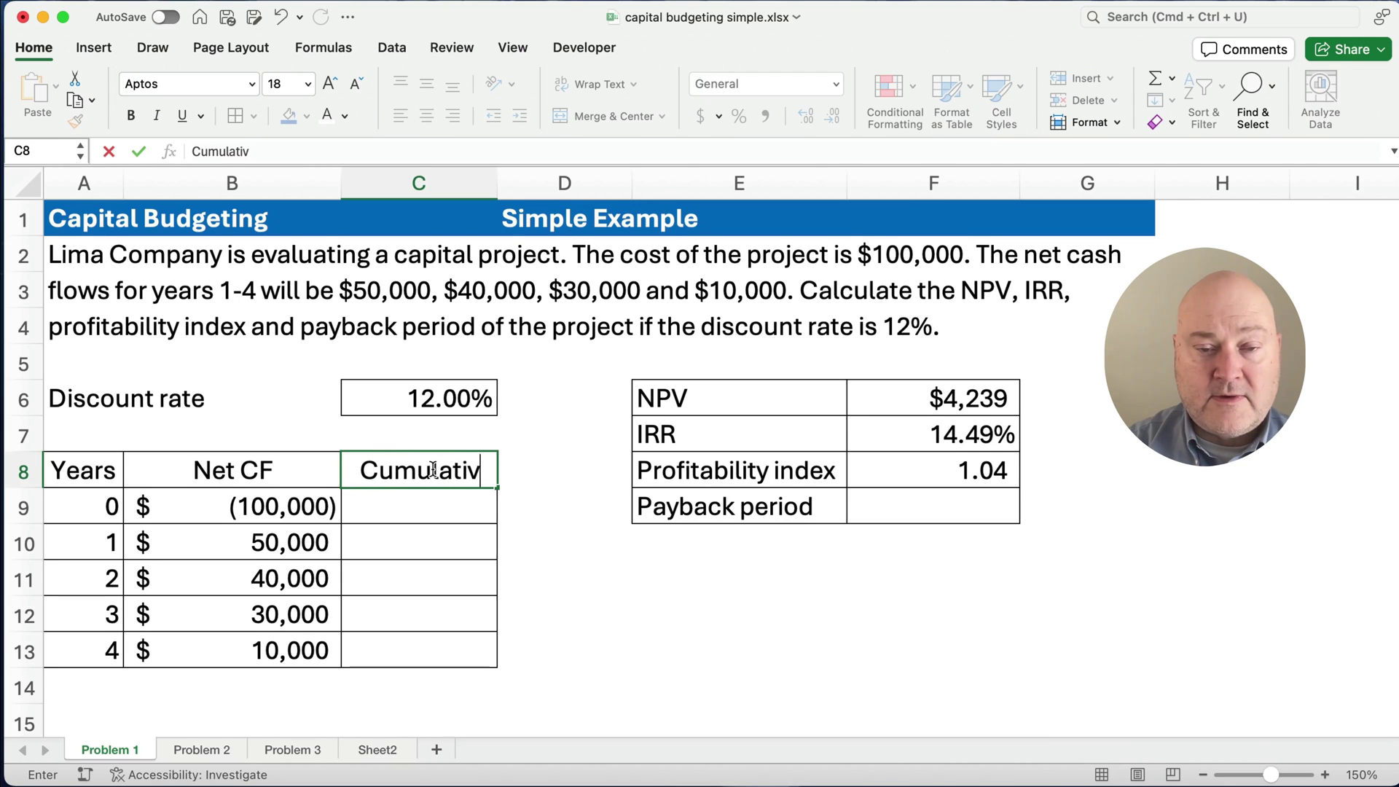
text(e CF)
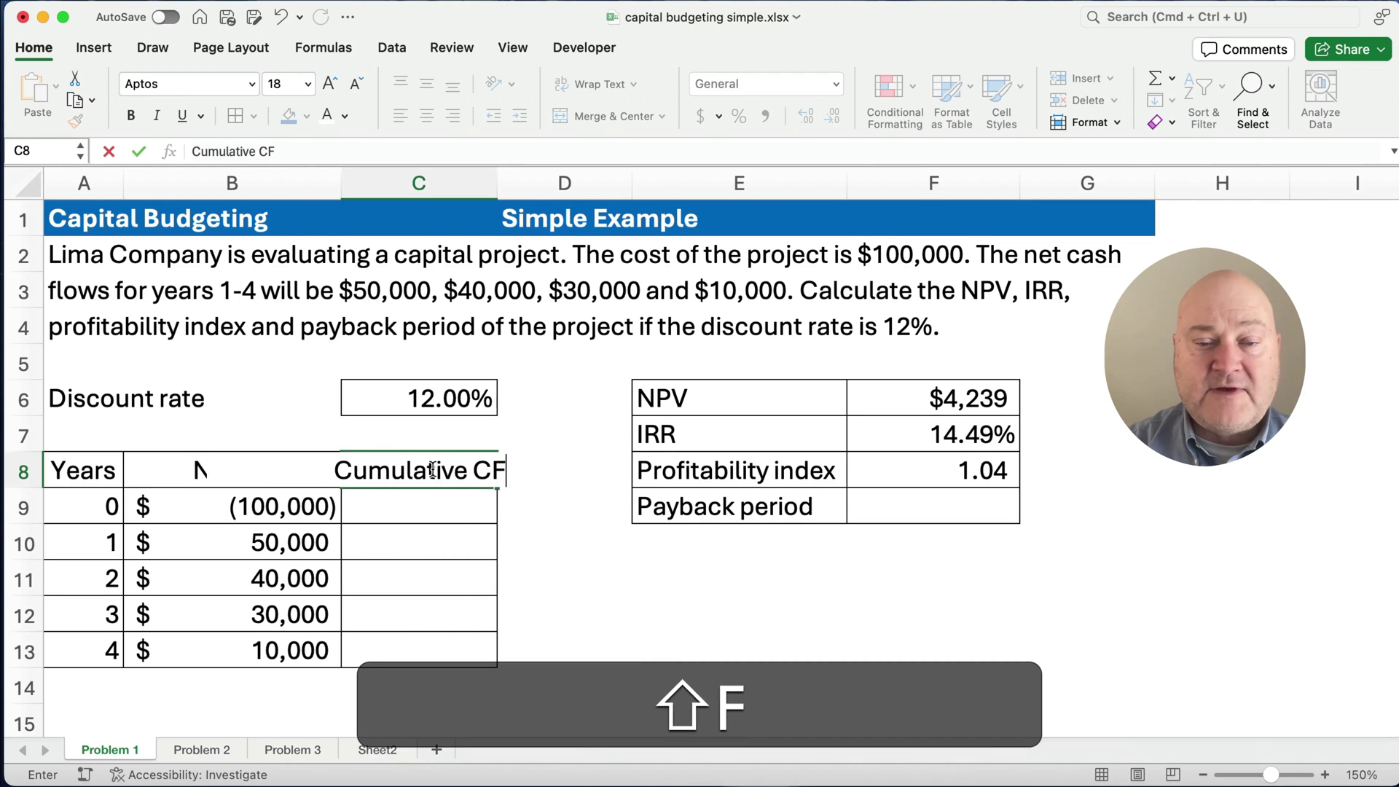
key(shift+Return)
click(433, 473)
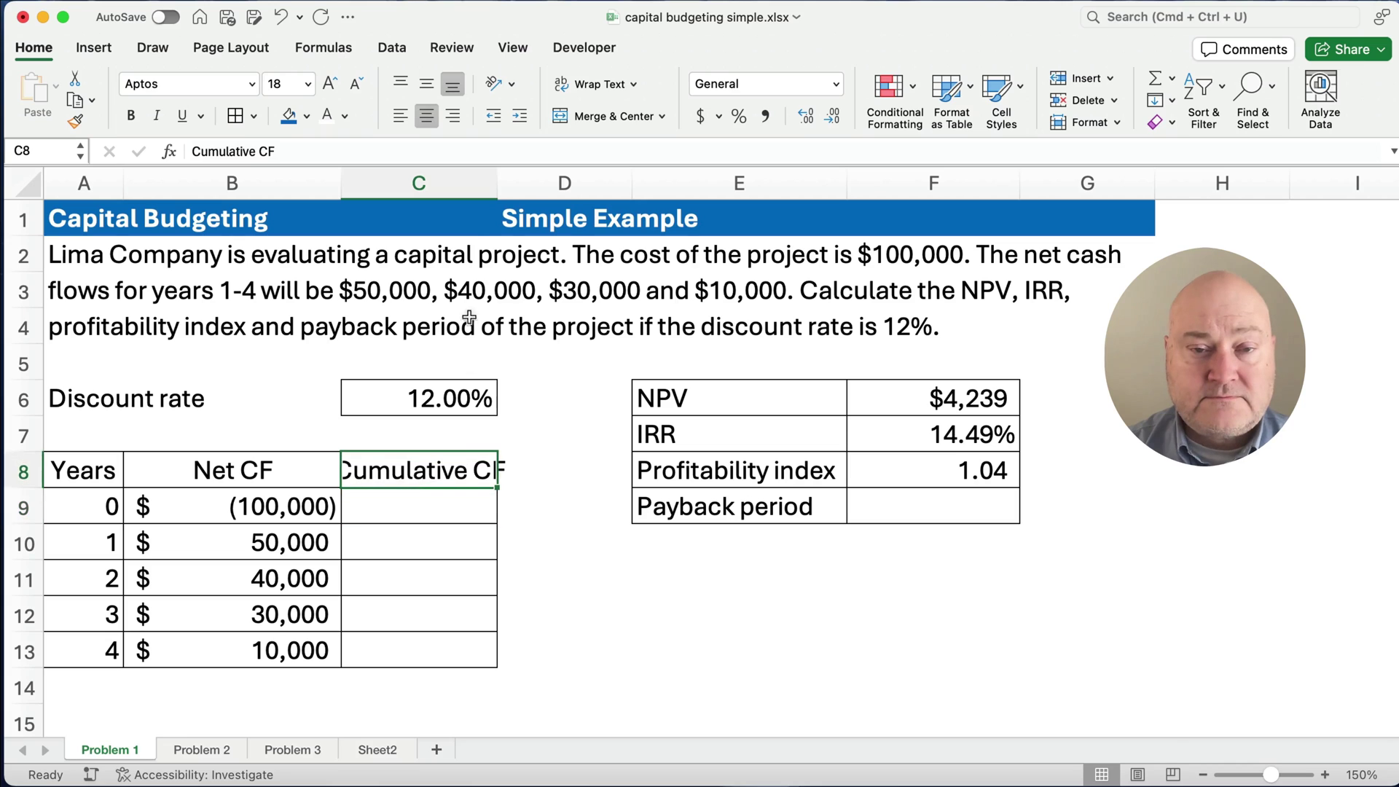
double_click(496, 184)
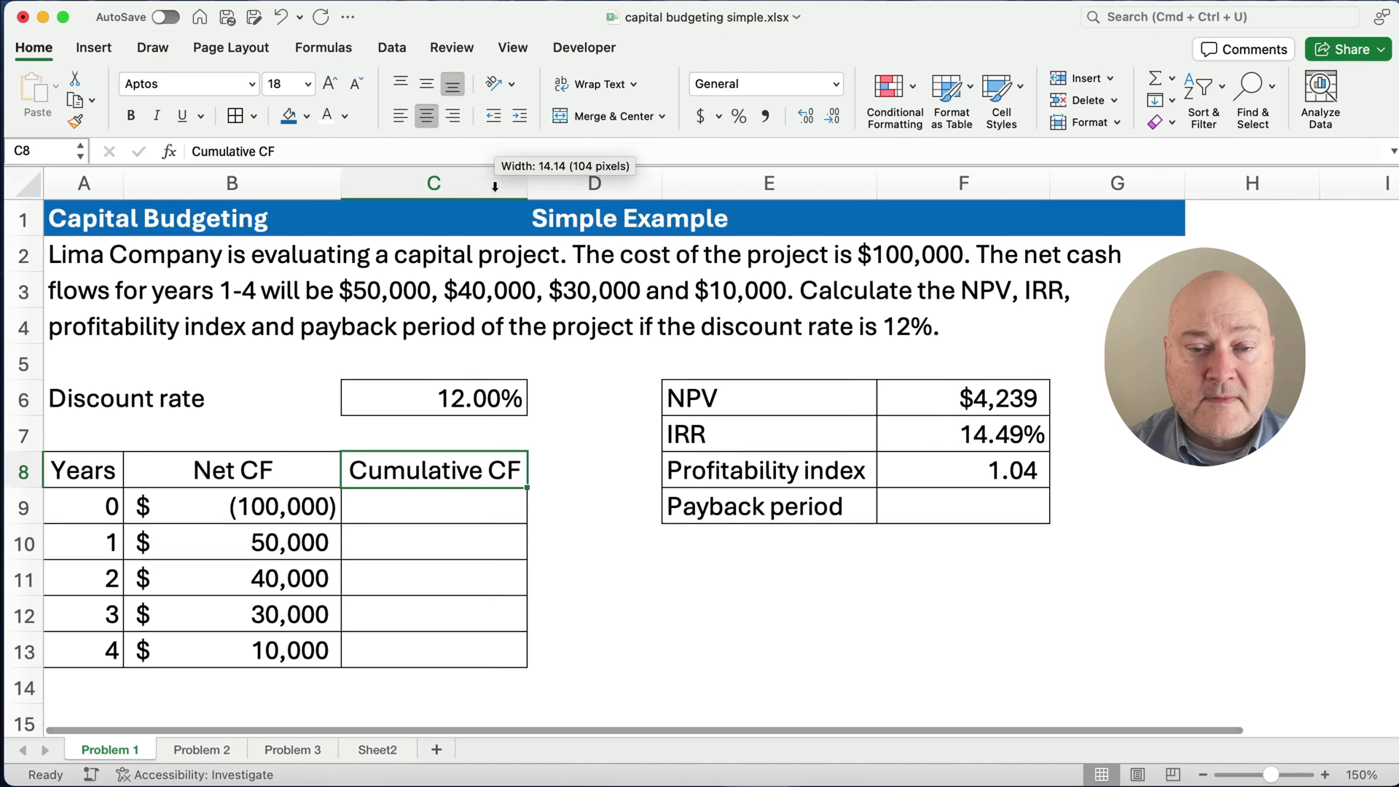
Enter =B9 in C9 as the year 0 cumulative cash flow.
click(403, 504)
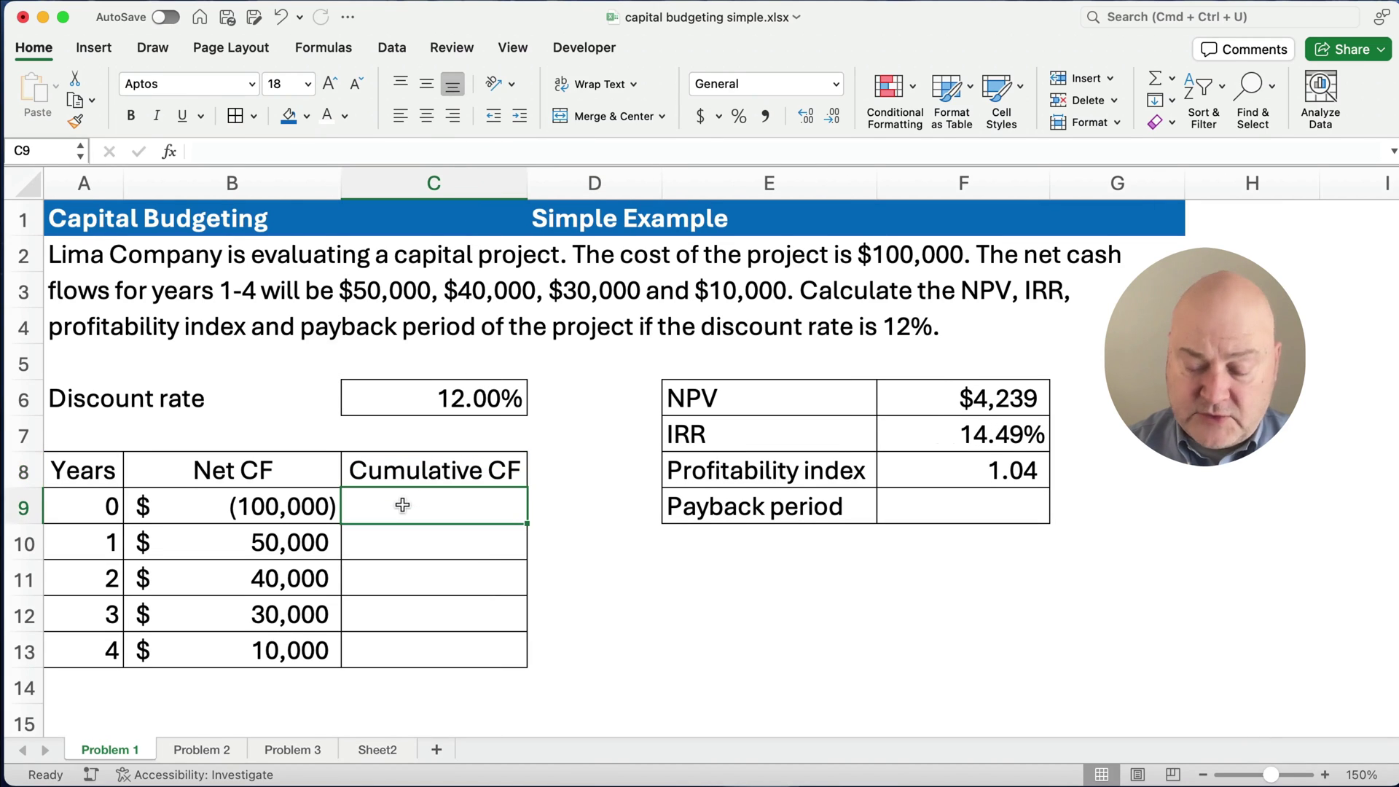
text(=B9)
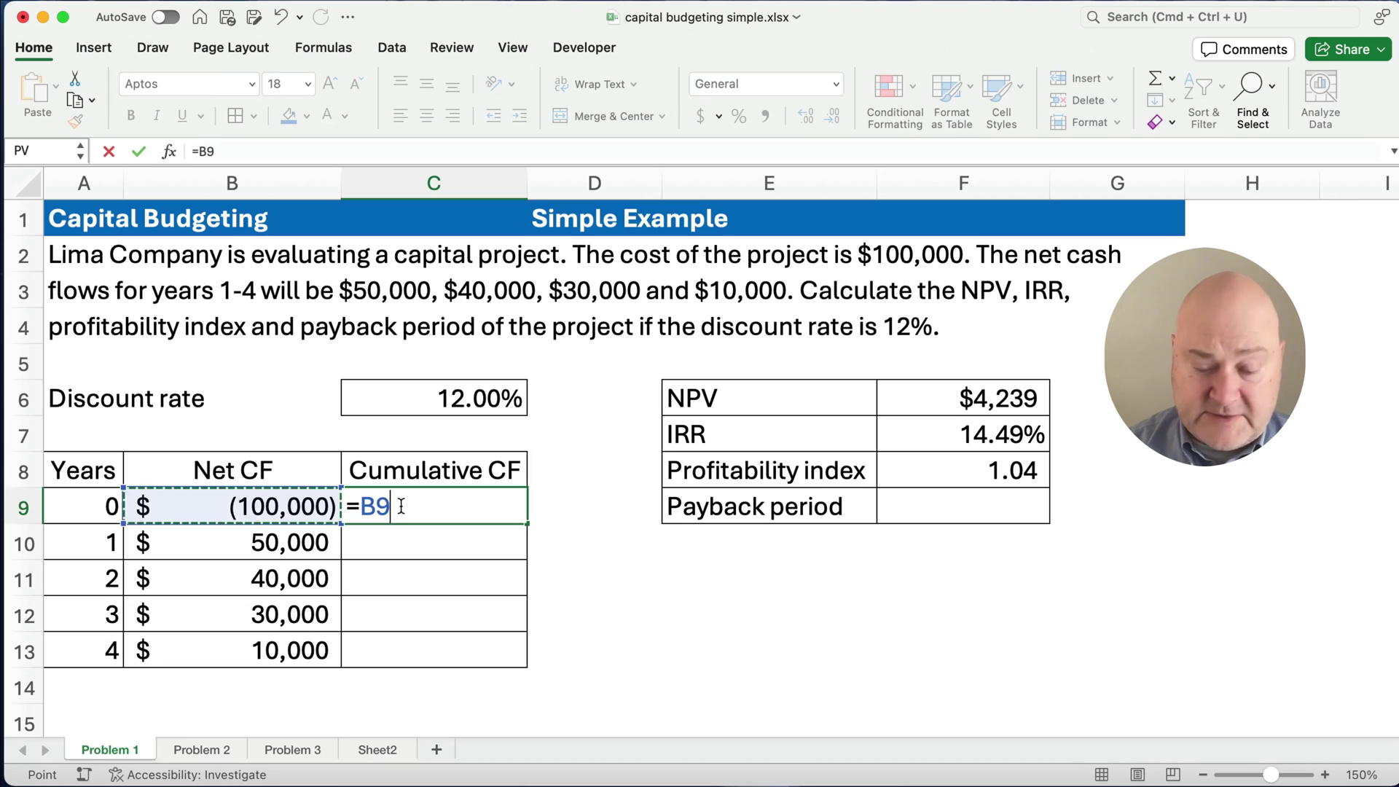
key(Return)
Enter =C9+B10 in C10 for the year 1 cumulative cash flow and copy the formula down through C13.
text(=)
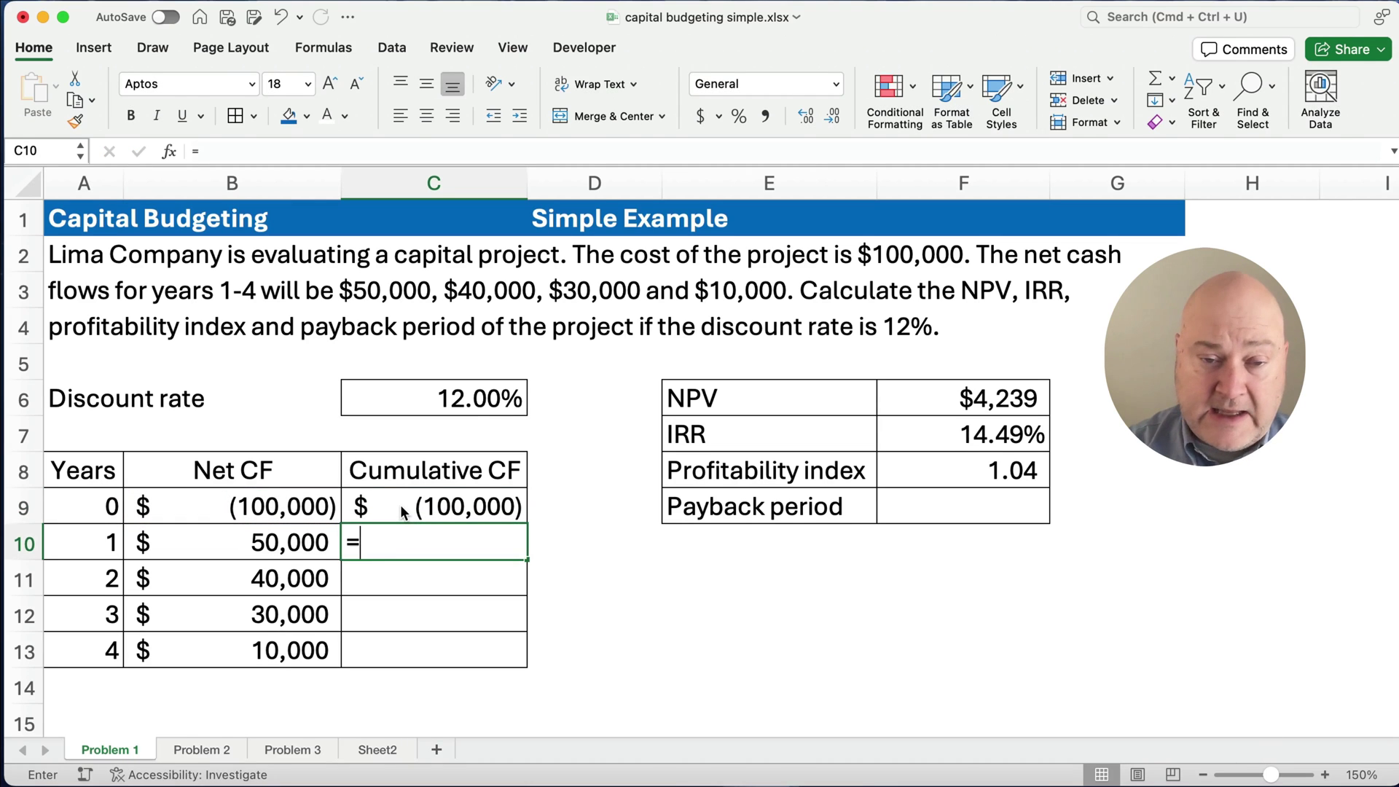
click(403, 512)
text(+)
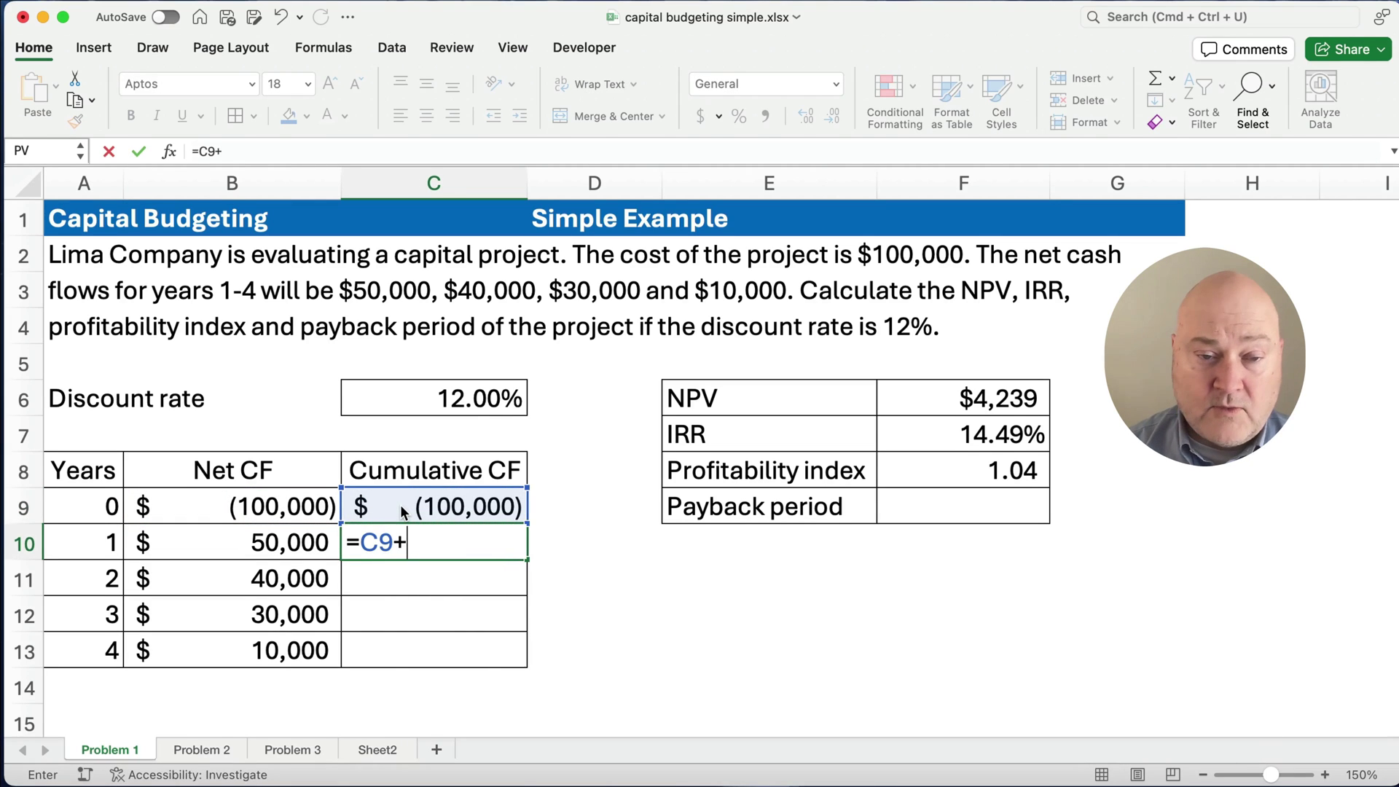
key(Left)
key(Return)
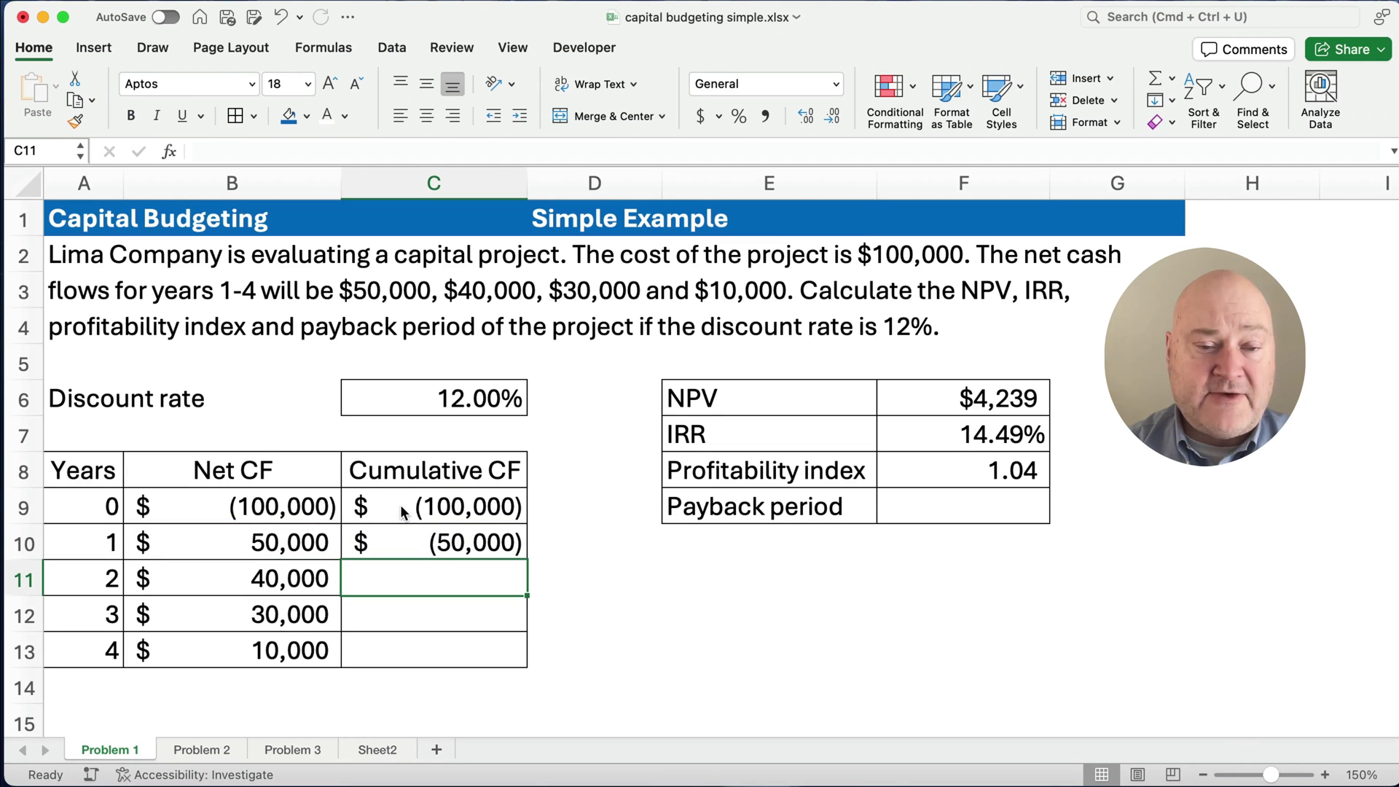
click(437, 542)
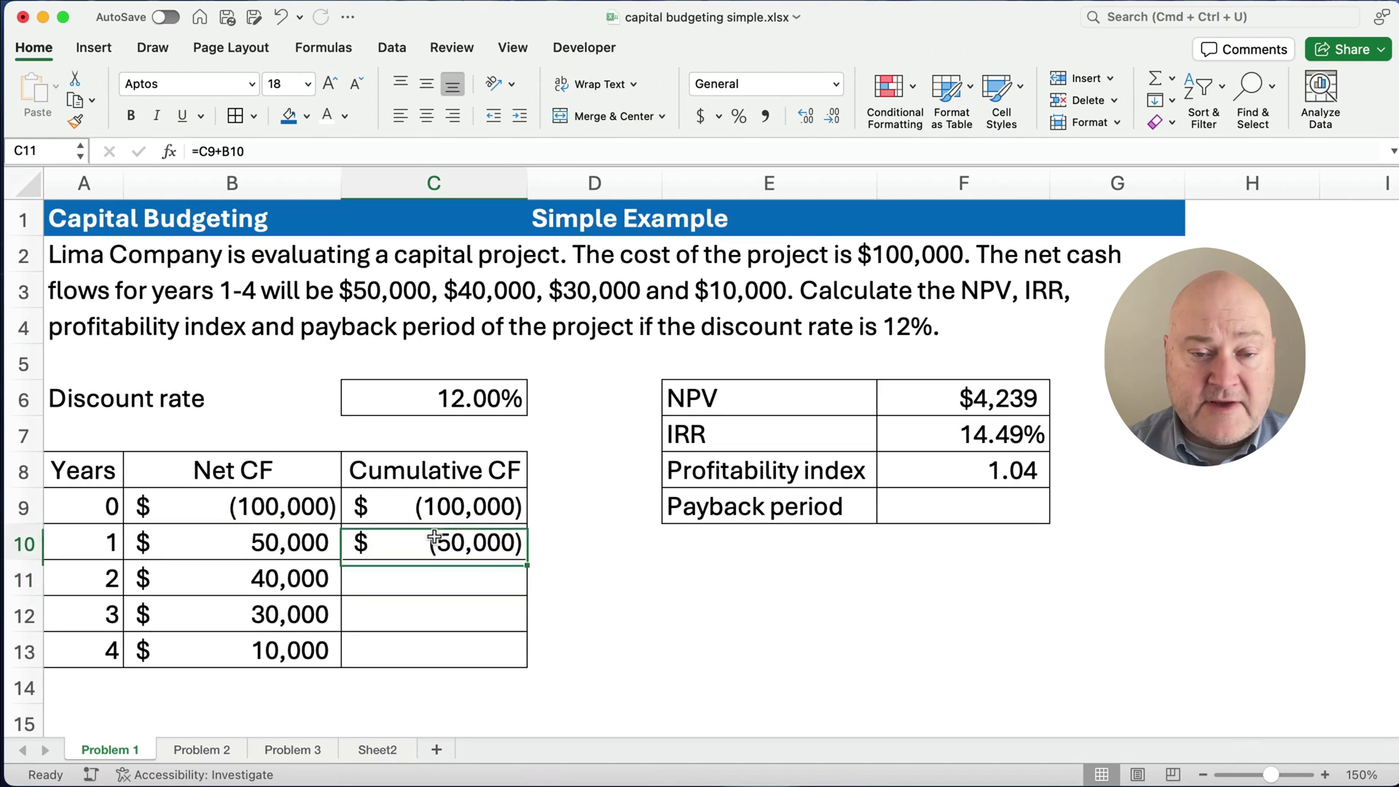
drag(528, 559, 526, 659)
click(743, 519)
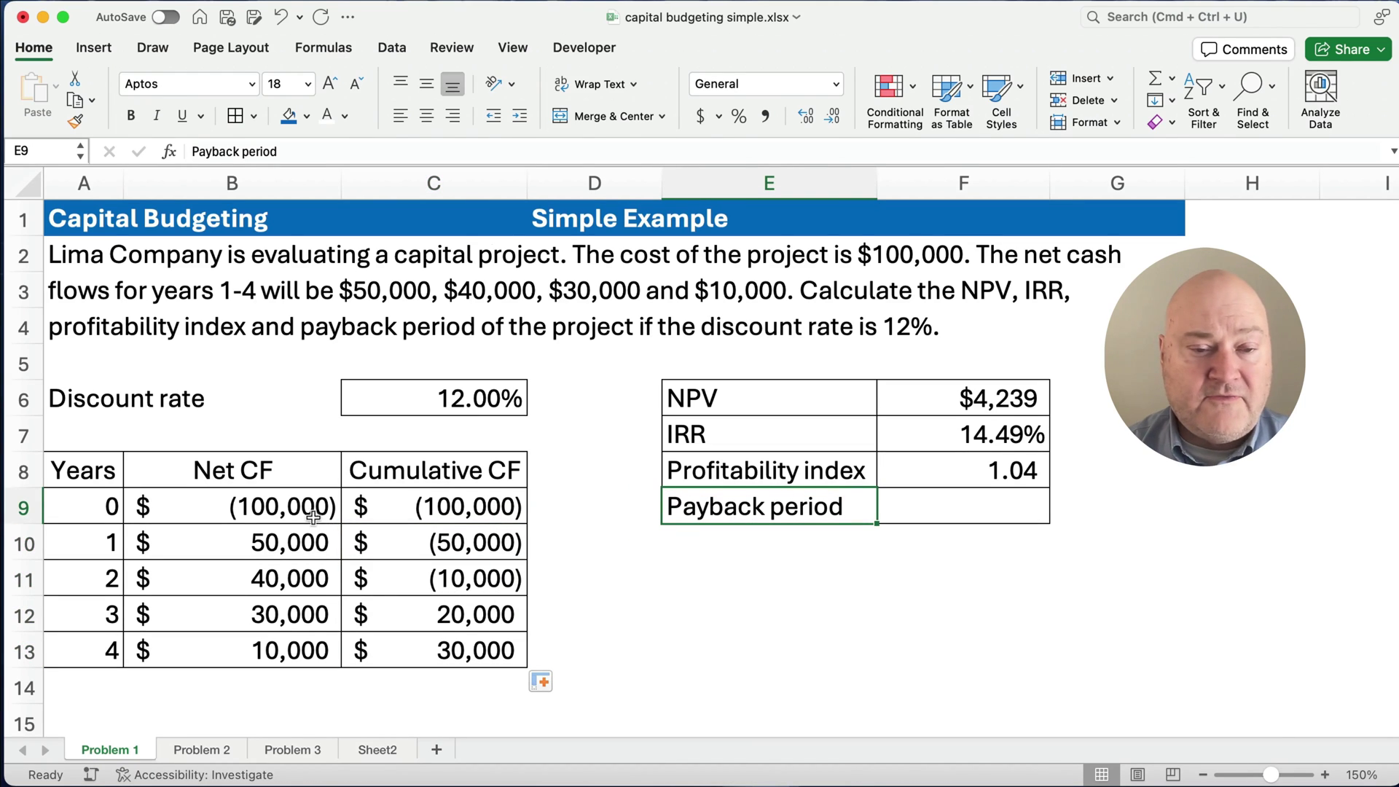
drag(270, 542, 268, 601)
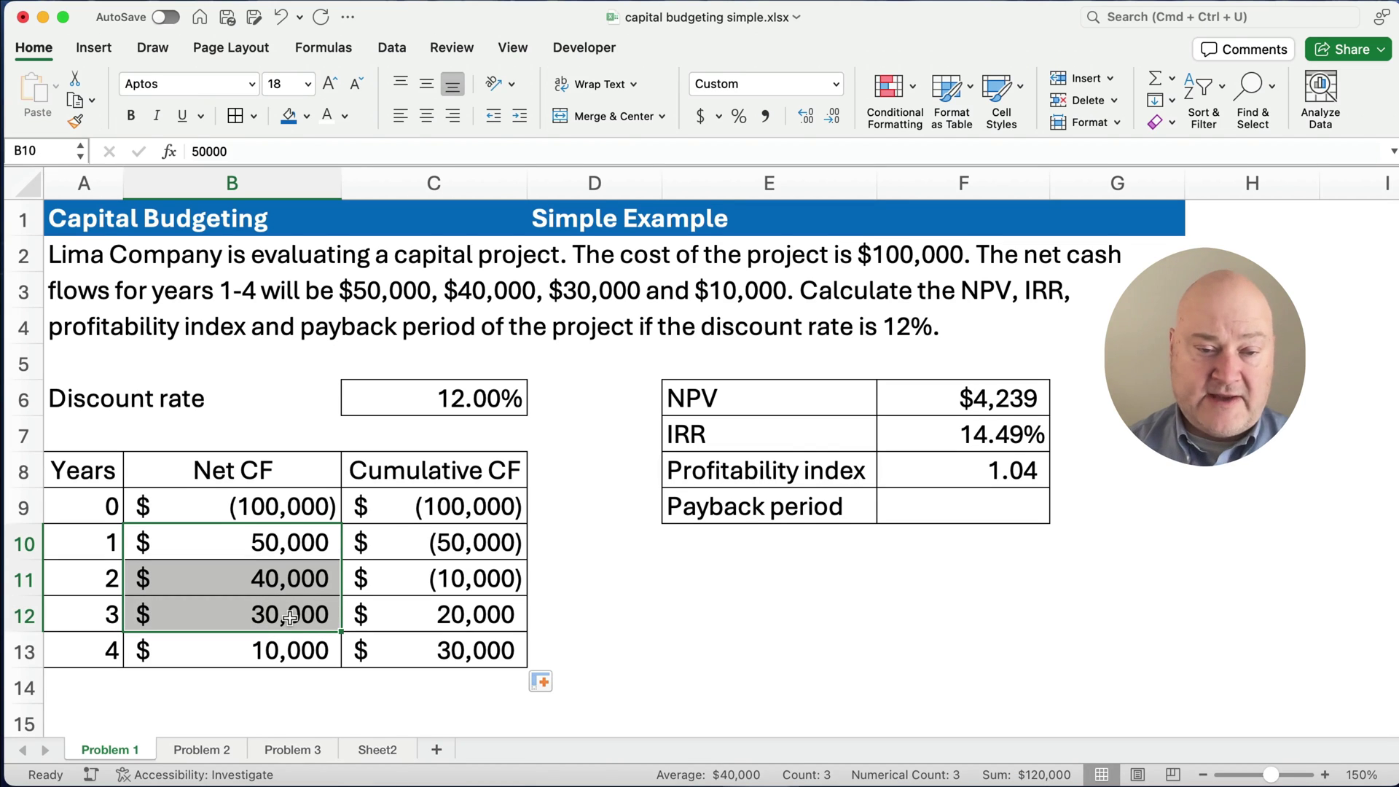
Calculate the payback period in F9 with =2+(-C11/B12), adding the unrecovered year 2 balance divided by the year 3 cash flow.
click(902, 505)
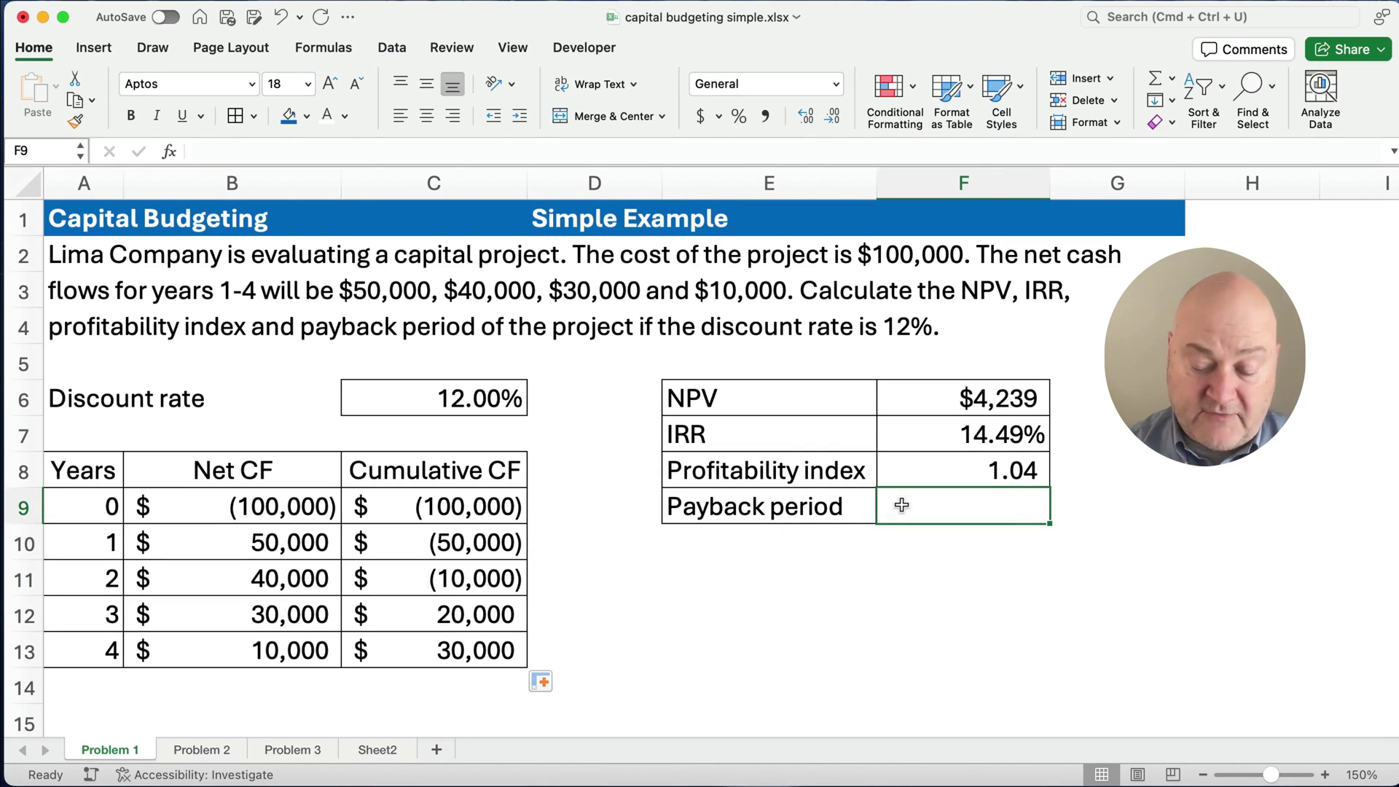
text(=)
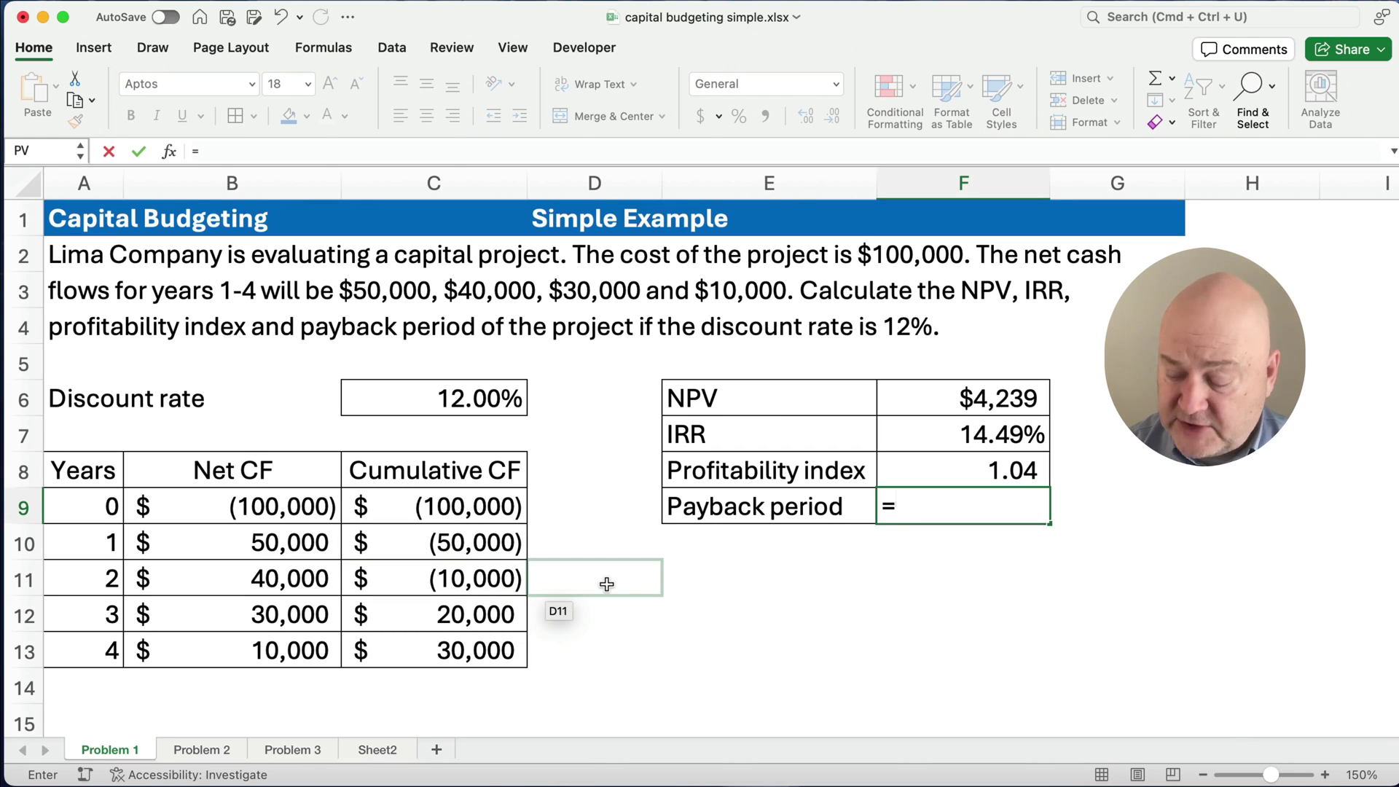
text(2+)
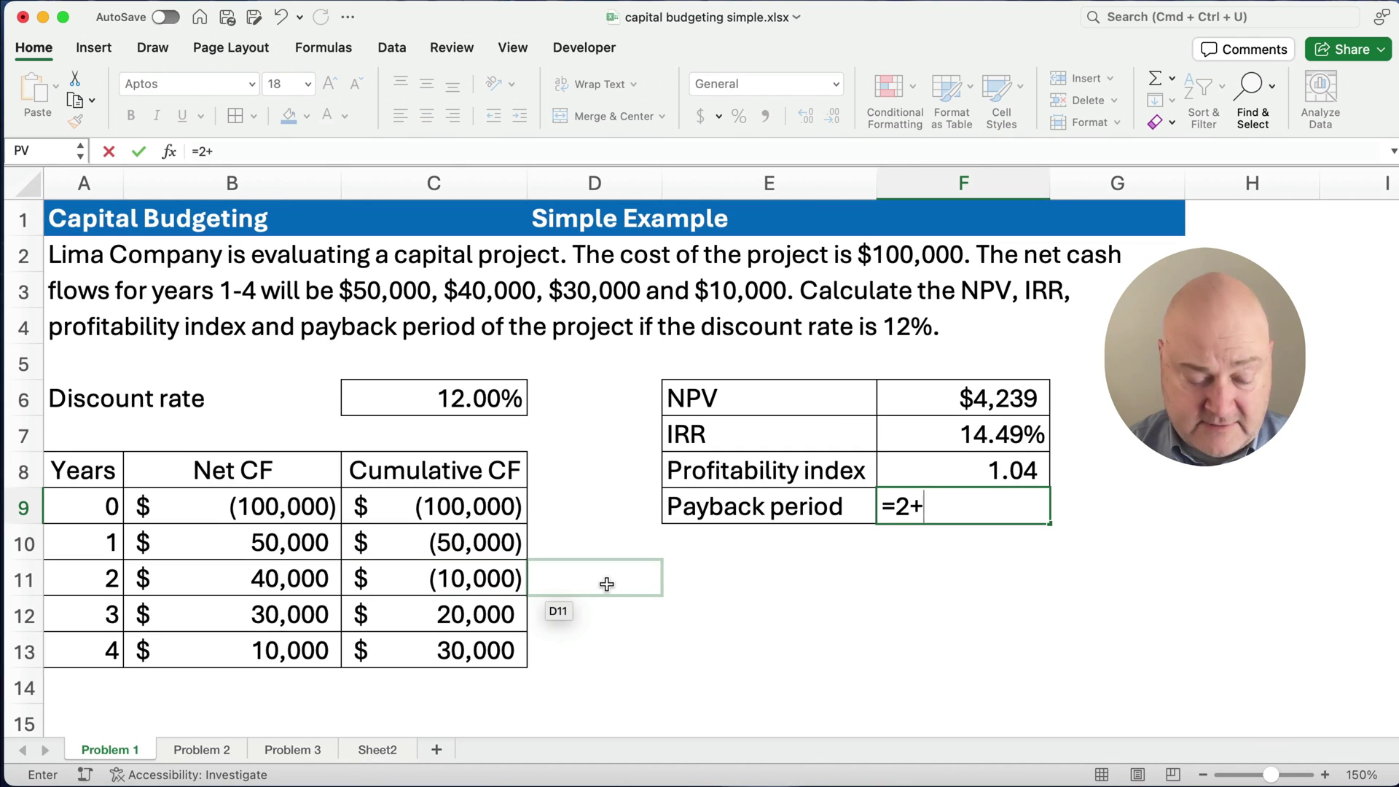
text(()
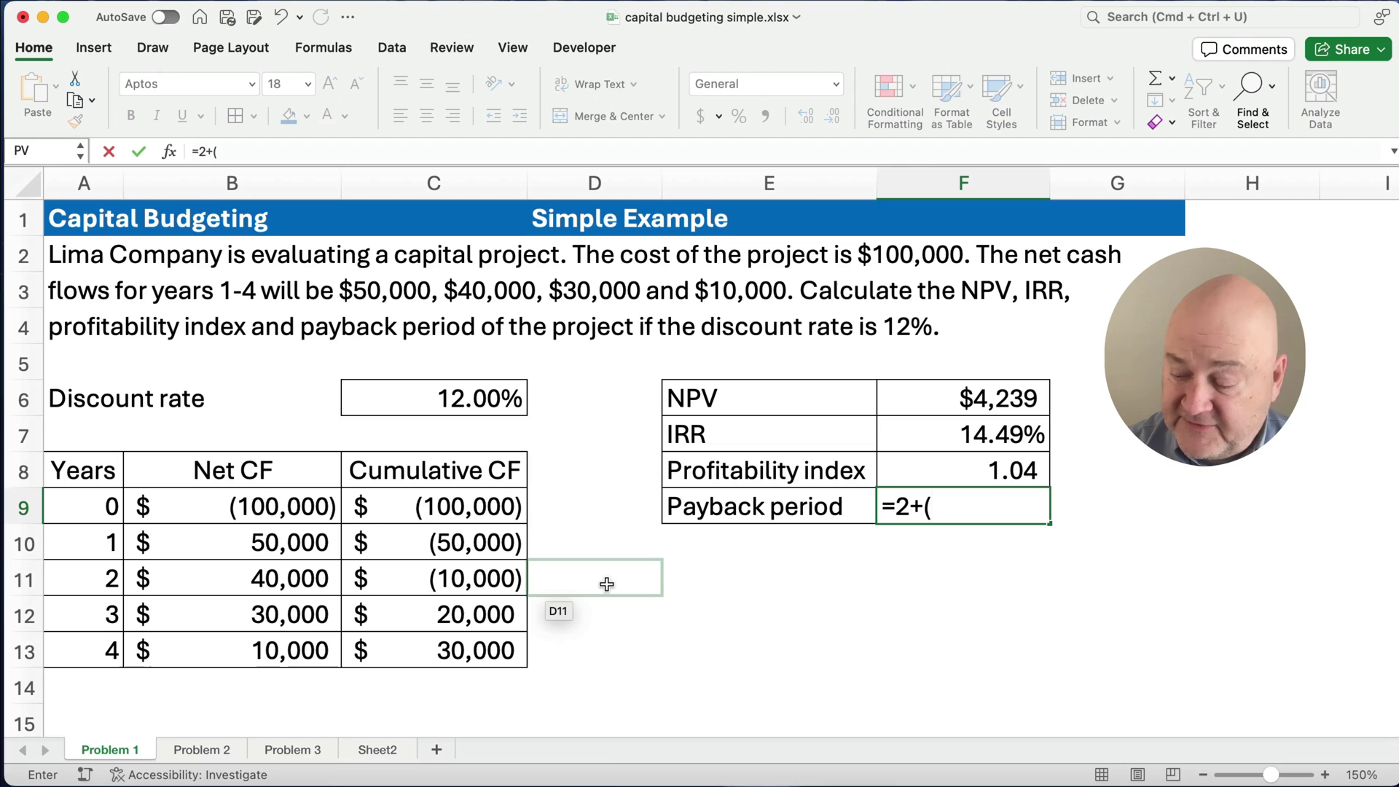
text(-)
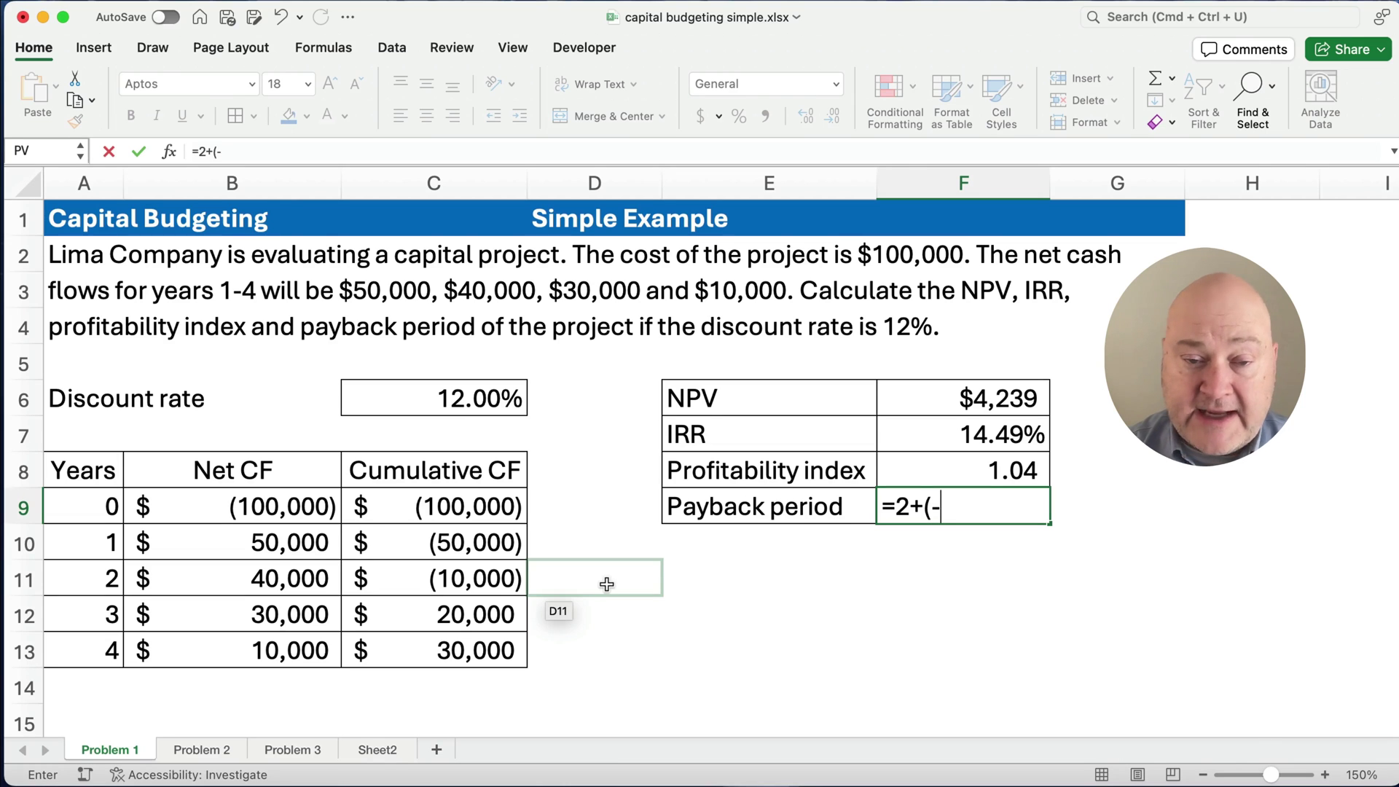
click(463, 578)
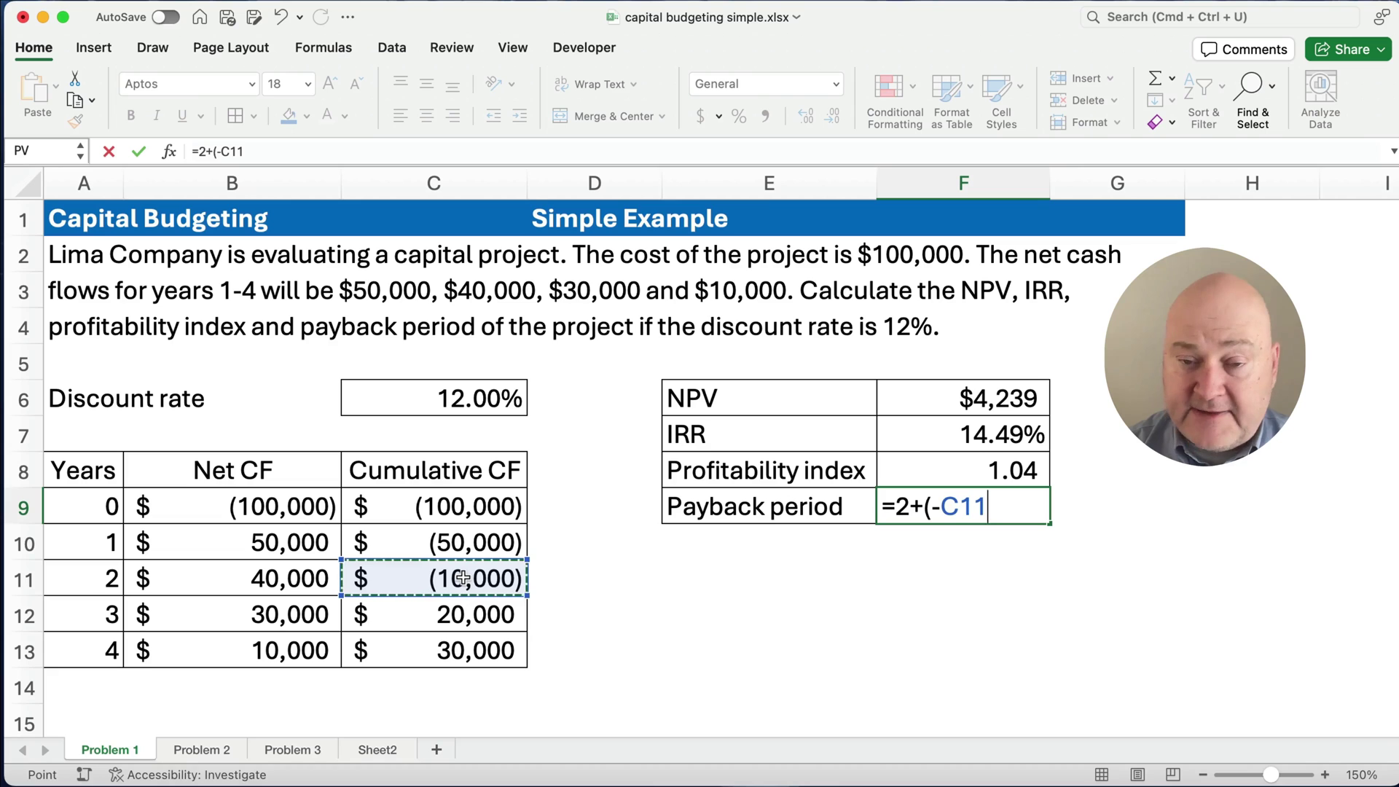
text(/)
click(276, 615)
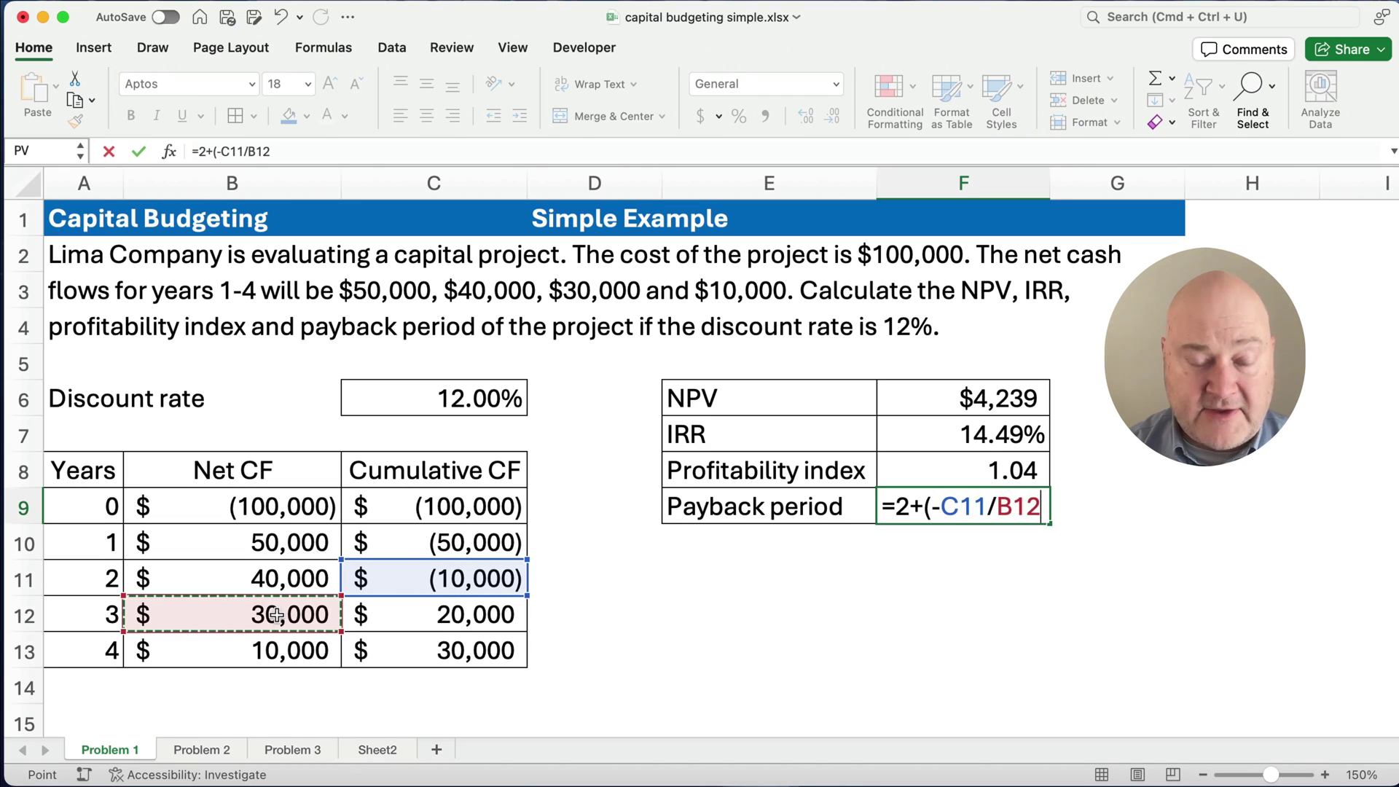
text())
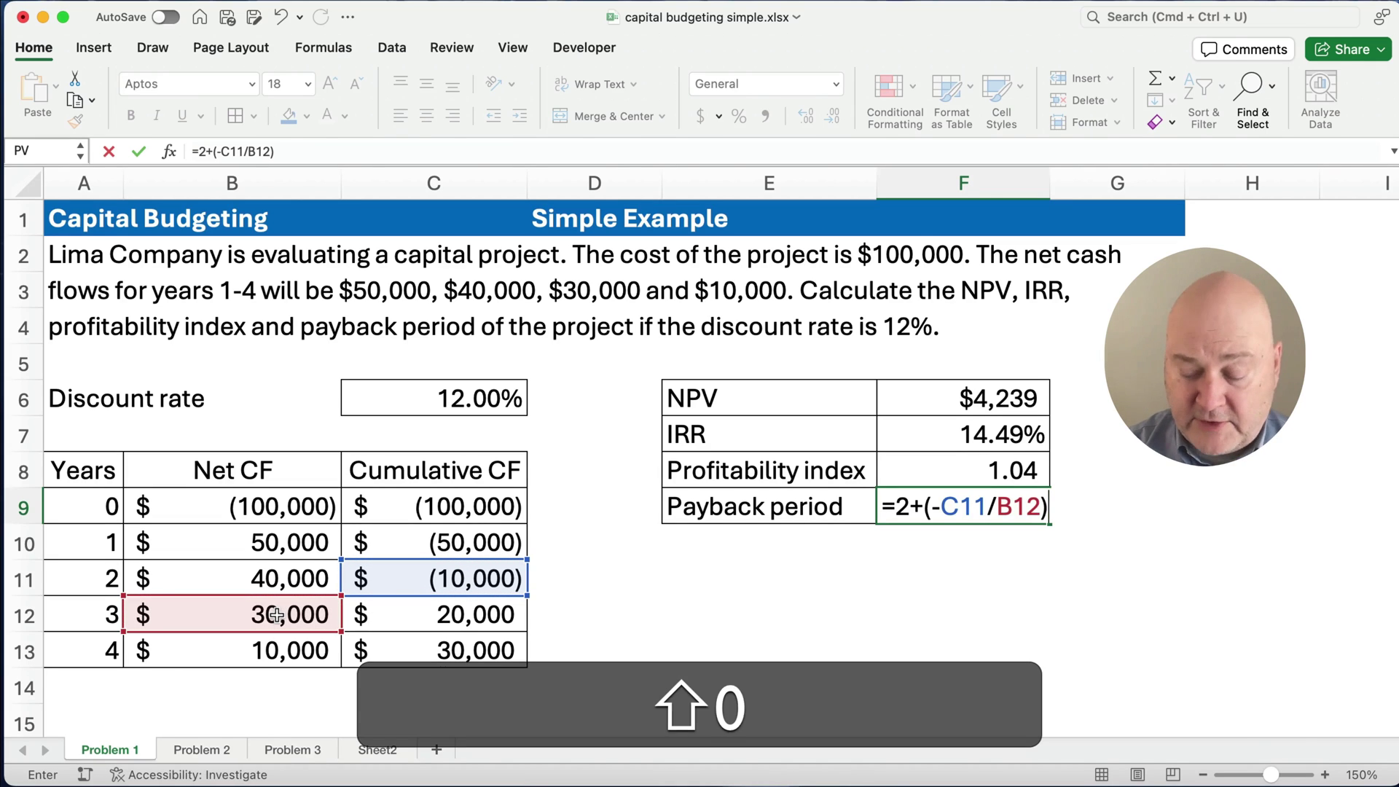
key(Return)
Format the payback period in F9 in comma style and enter the unit label years beside it in G9.
key(Up)
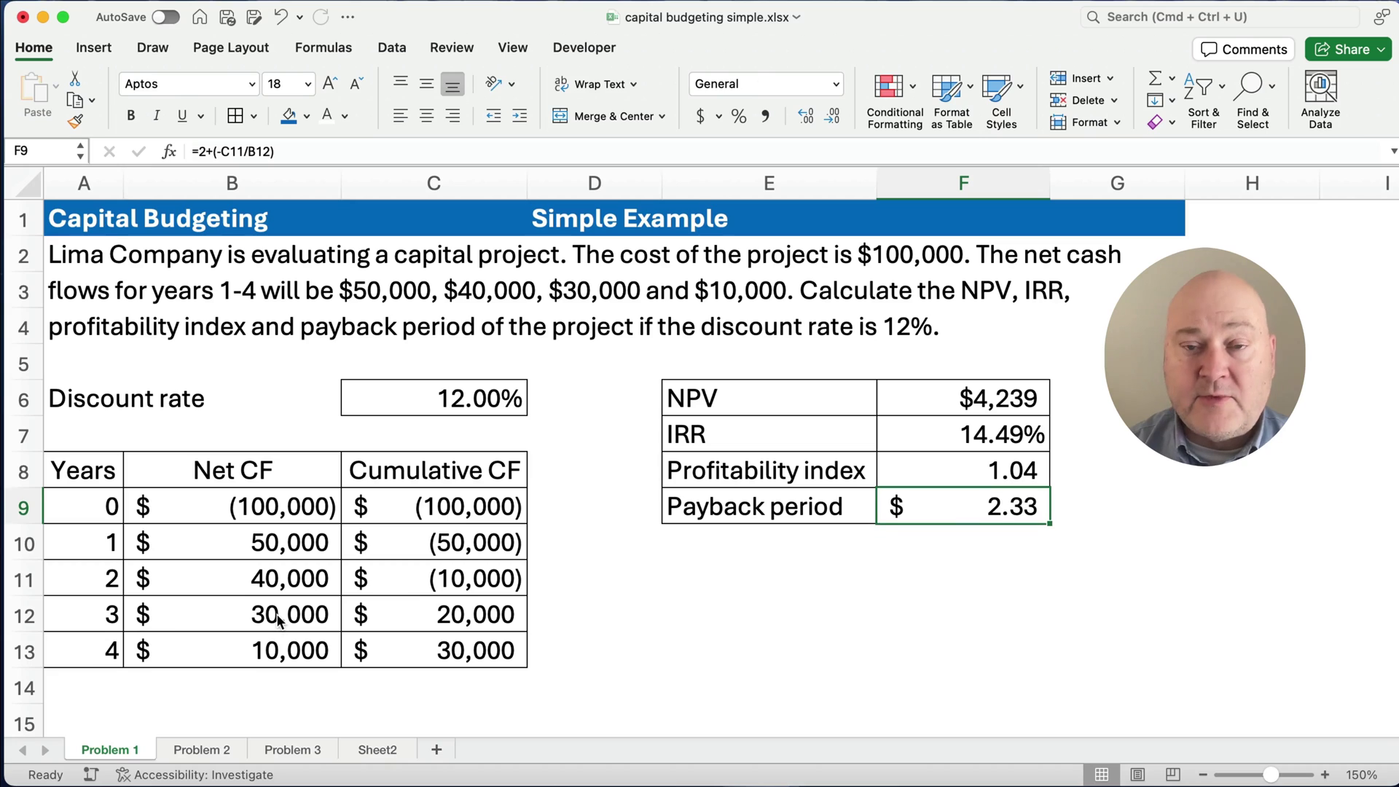
click(765, 115)
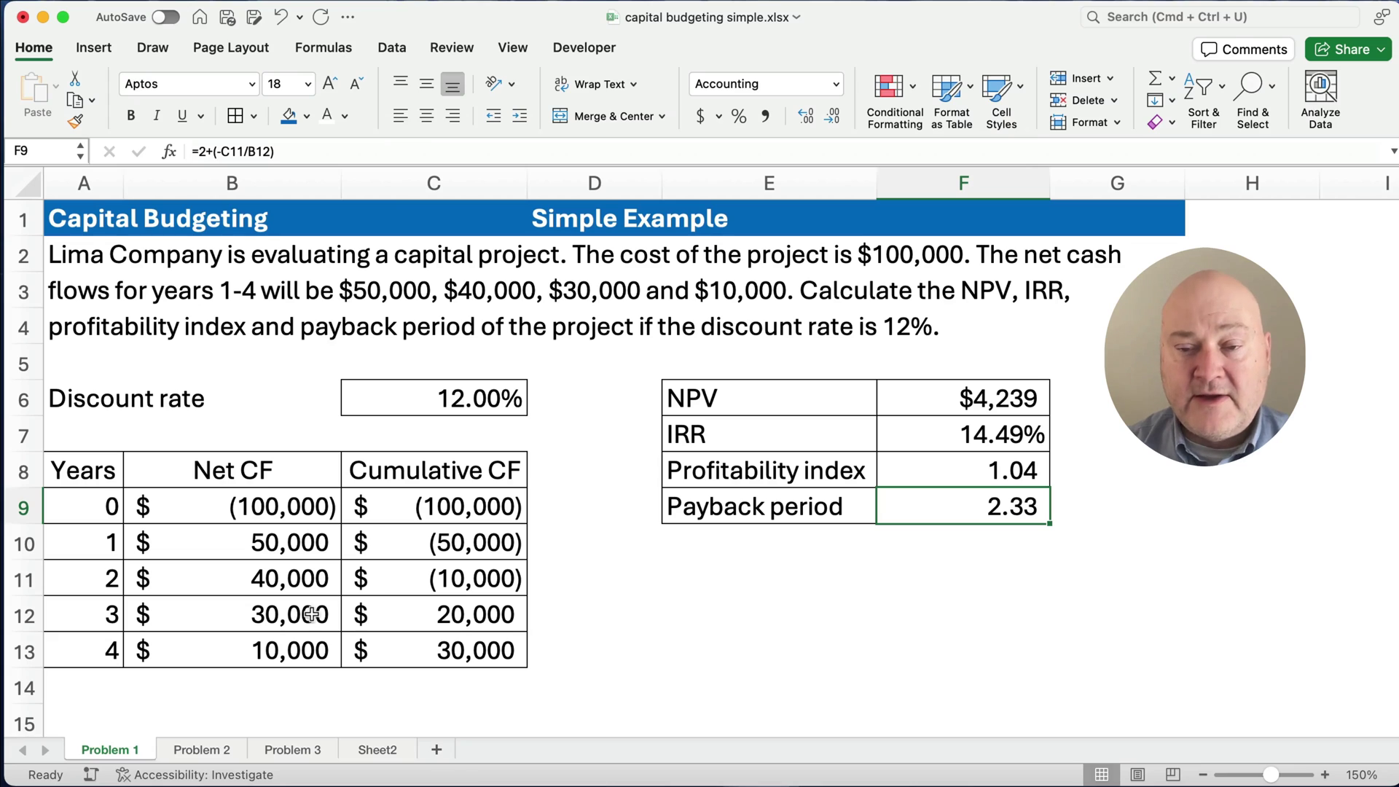
click(1089, 508)
text(years)
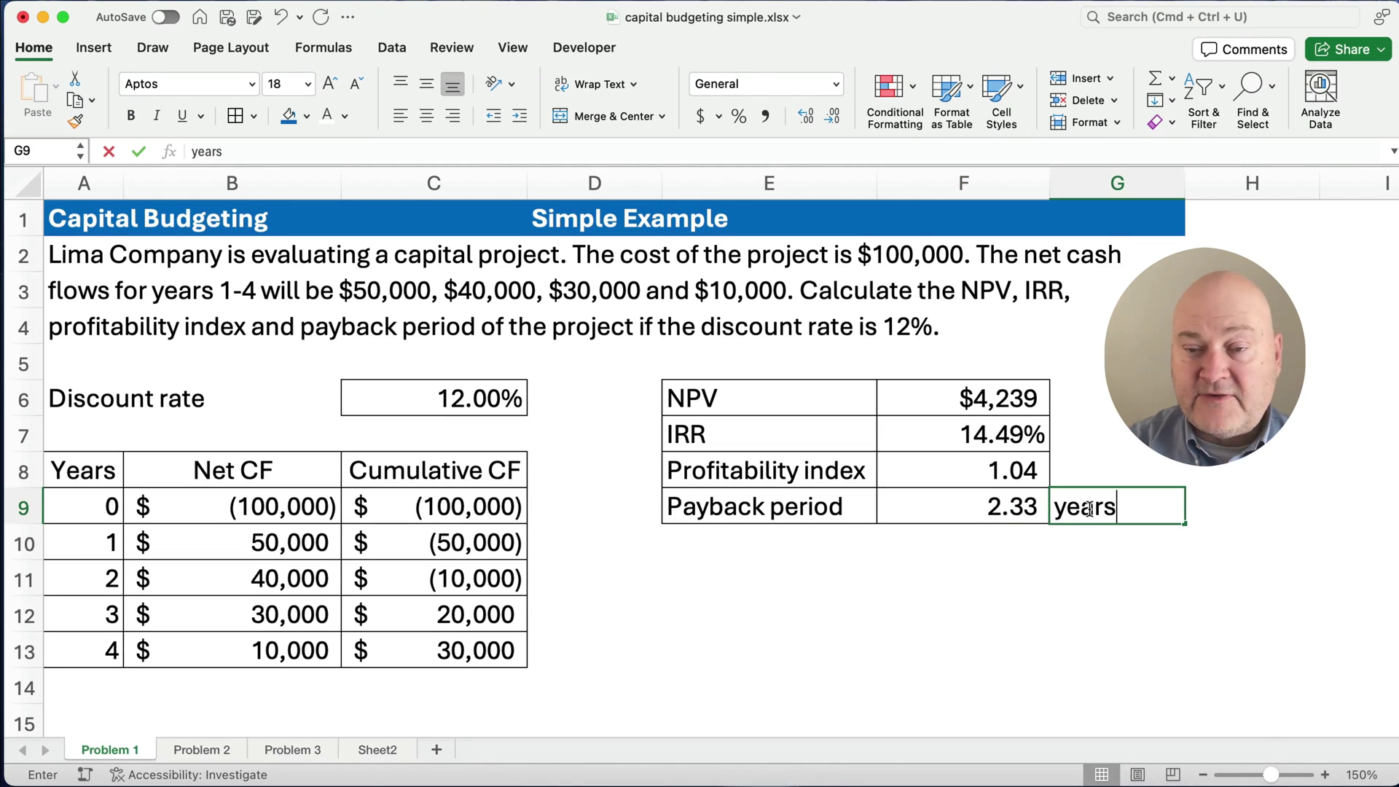
key(Return)
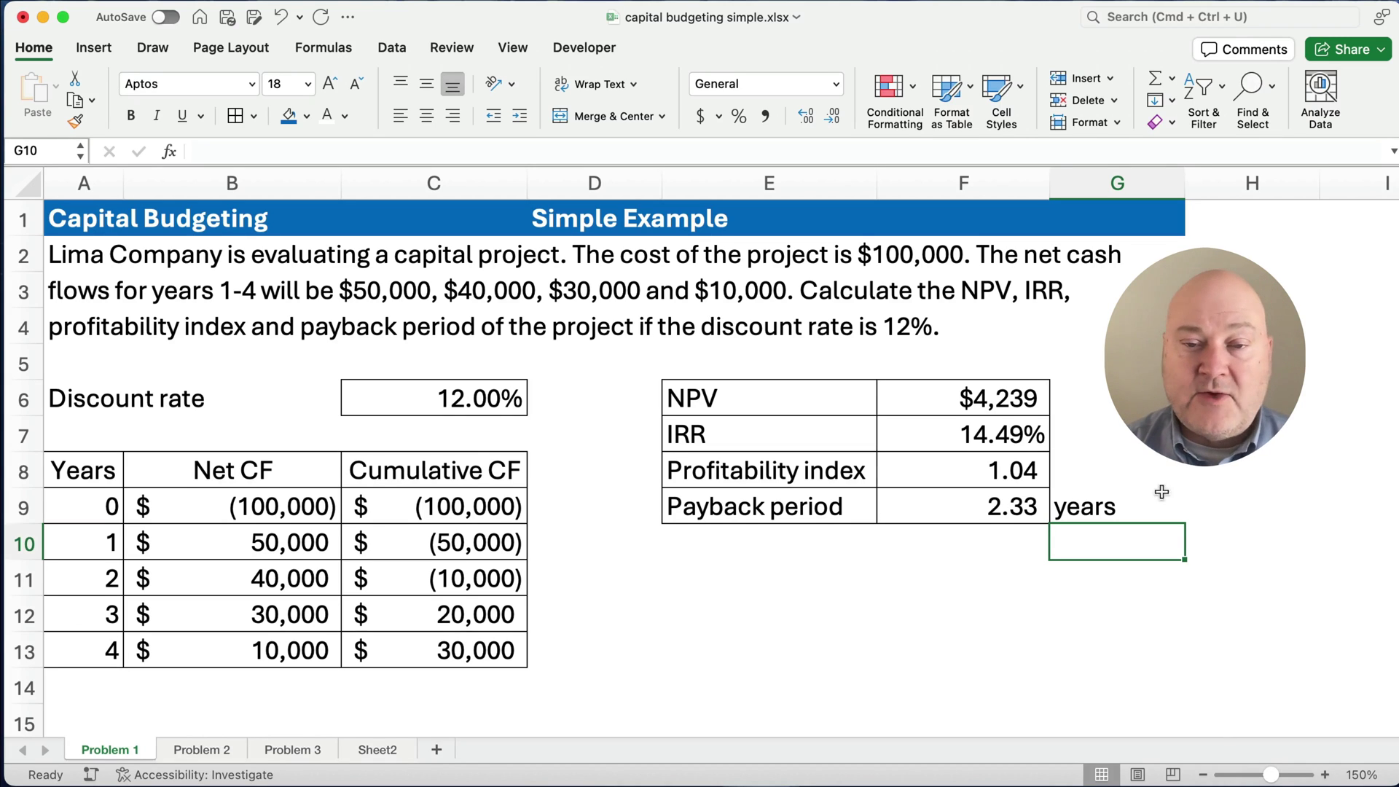
drag(694, 405, 947, 432)
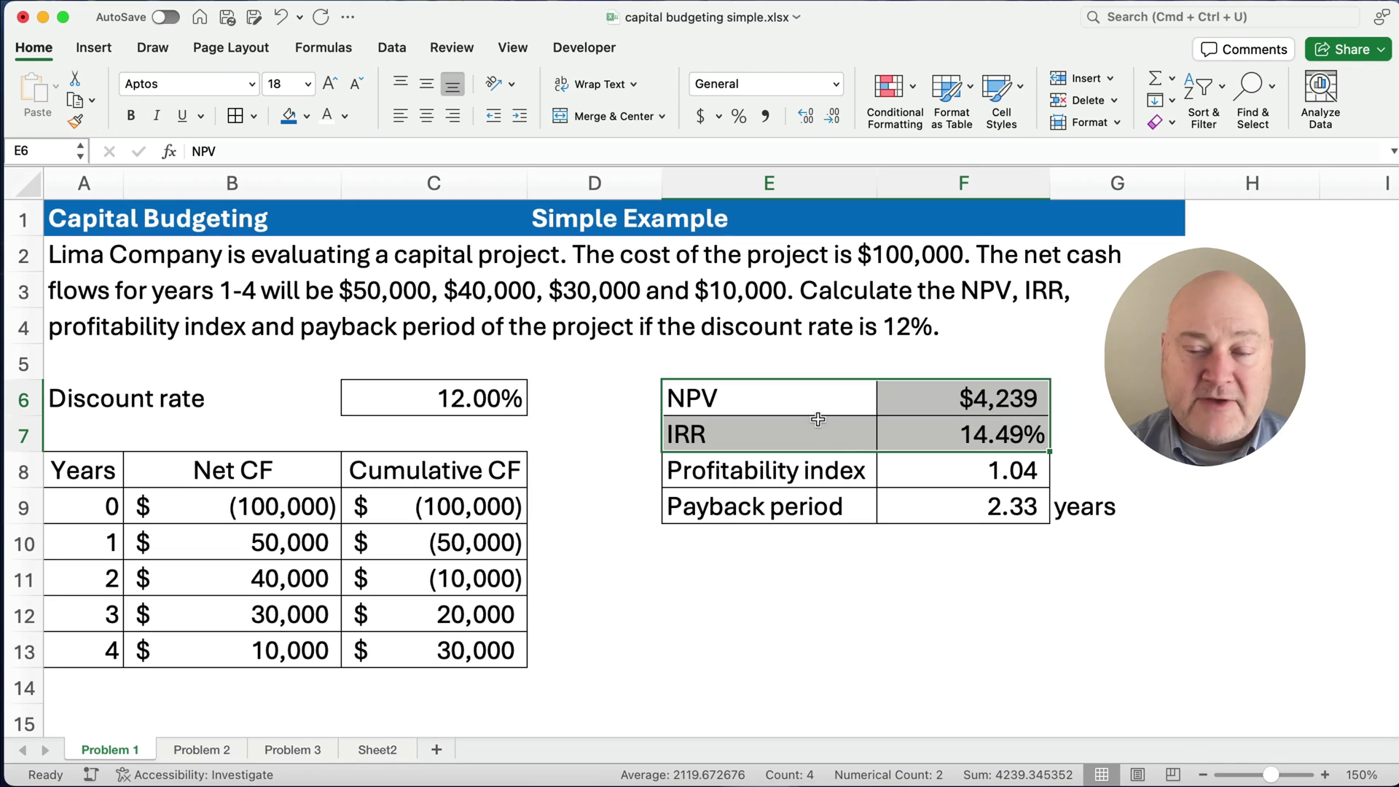